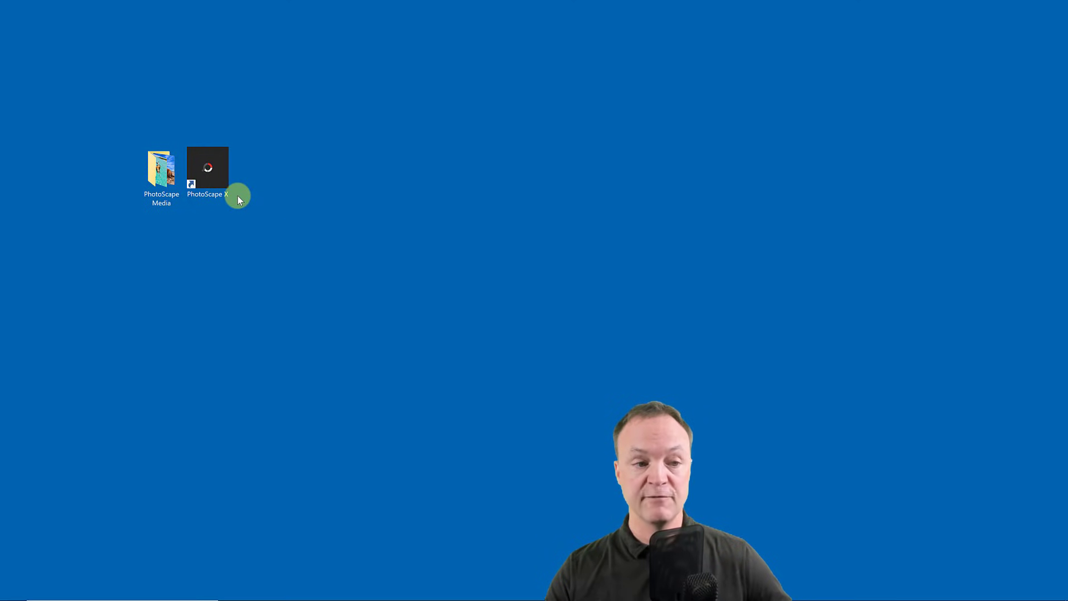
- Launch PhotoScape X and show the PhotoScape Media folder's photos in the Viewer
left_click(219, 174)
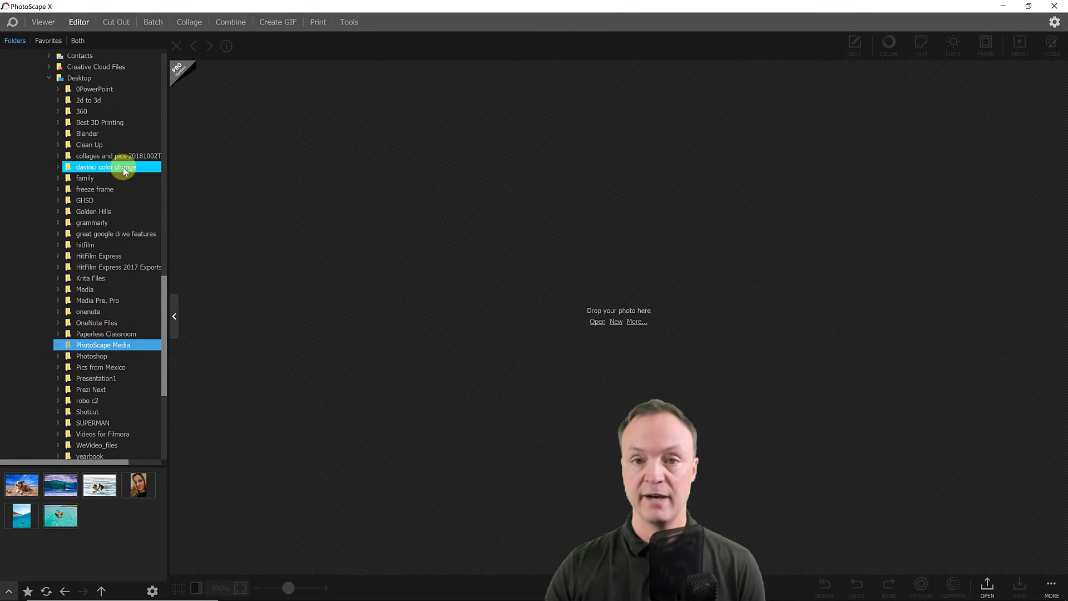
left_click(44, 24)
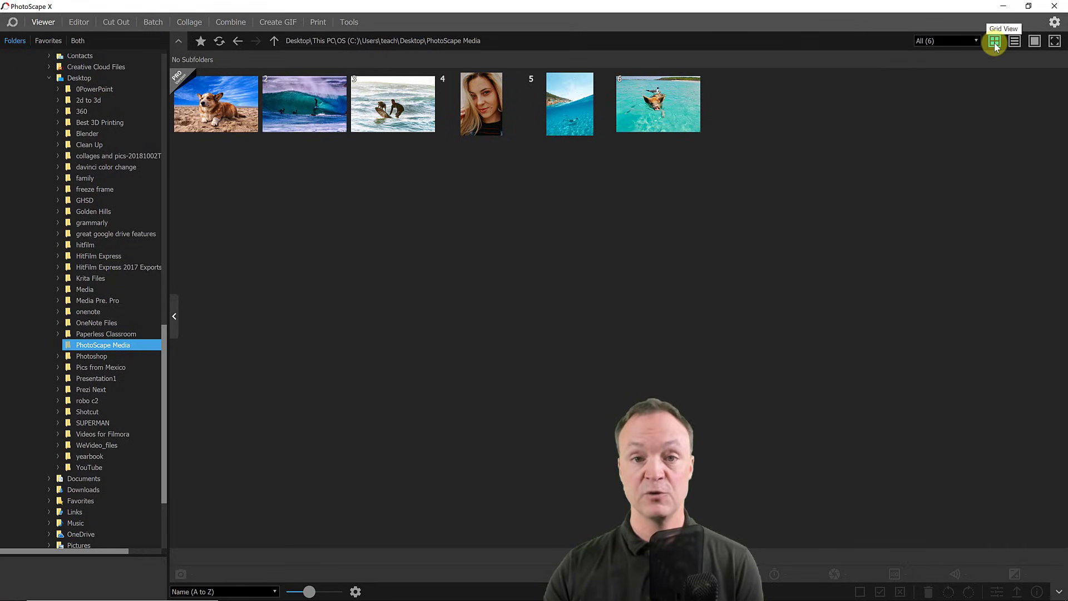
- View the folder's photos as a detailed list, then show the corgi photo as a single image and in full screen
left_click(1013, 42)
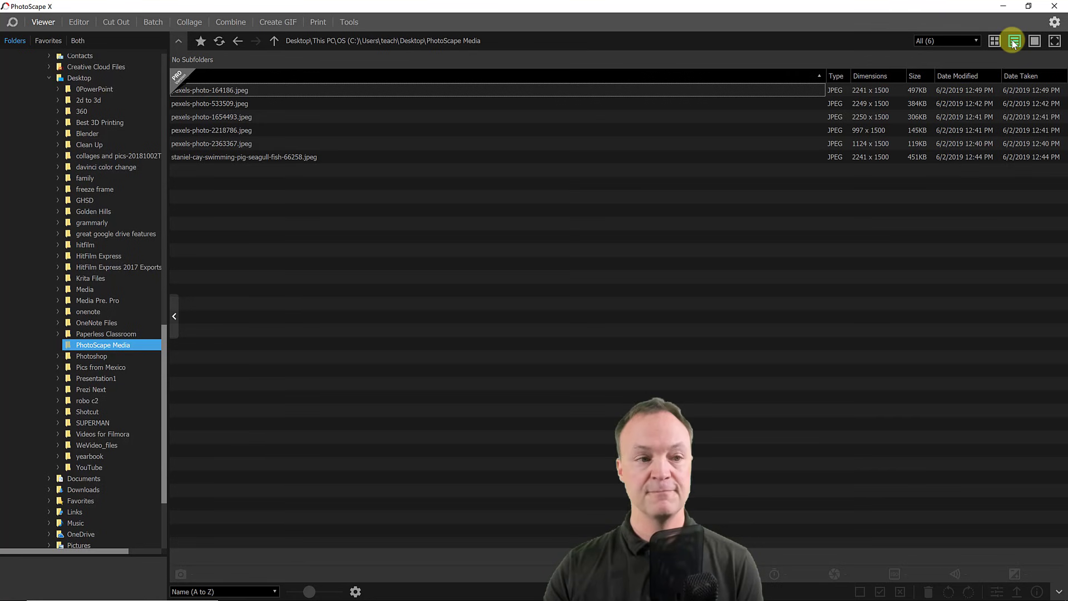
left_click(1034, 42)
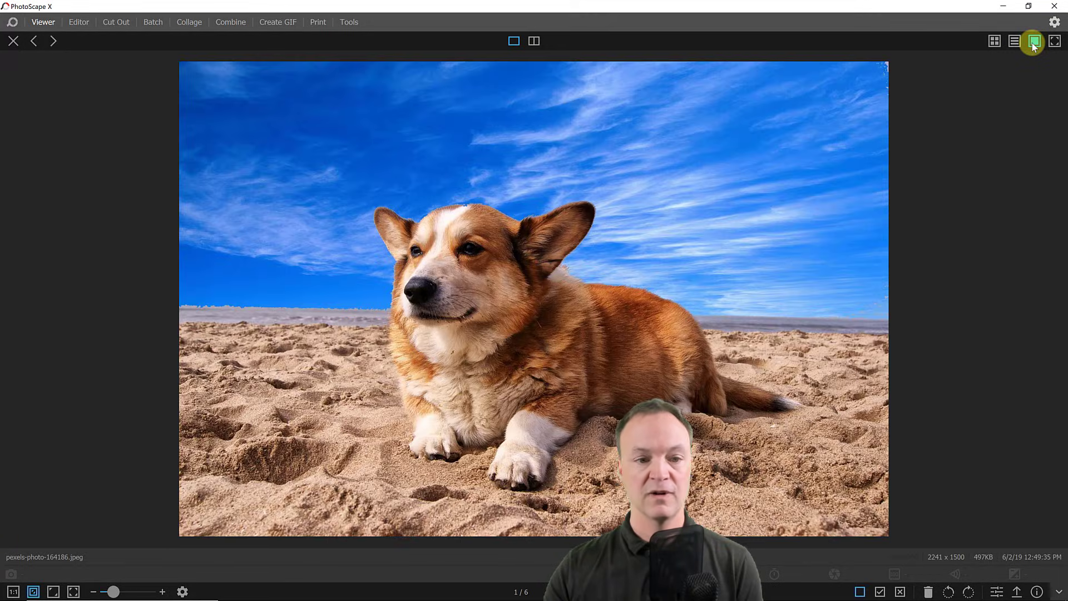
left_click(1054, 41)
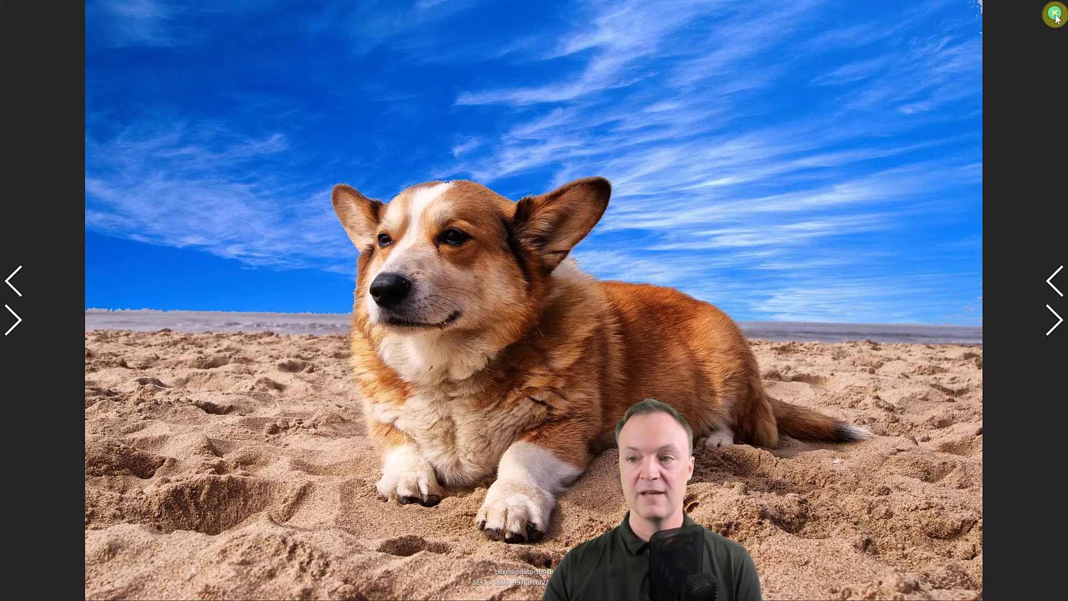
left_click(1054, 13)
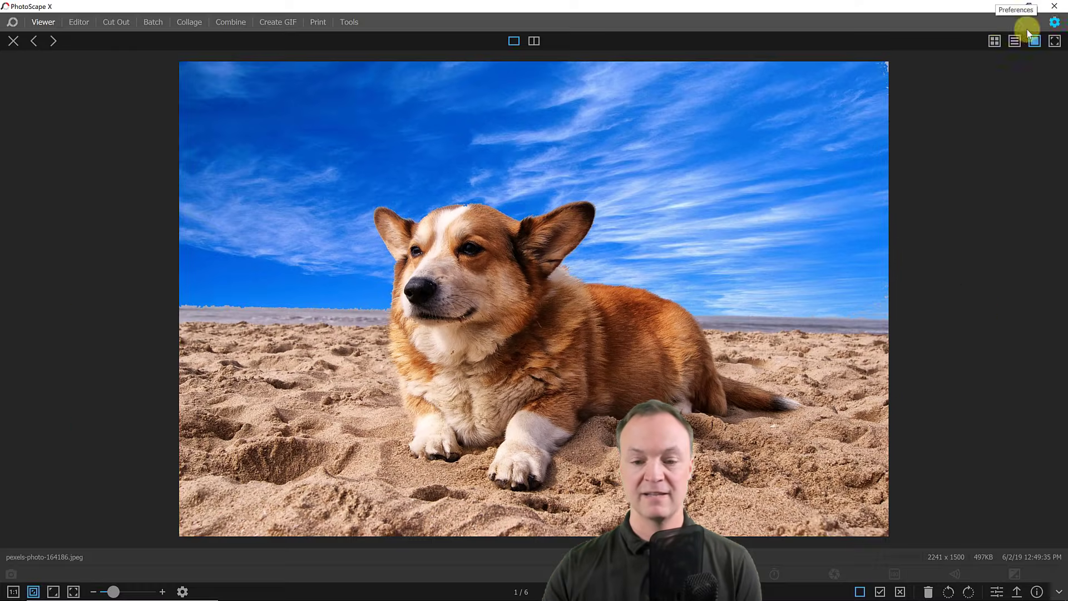
- Return the Viewer to grid view and enlarge the photo thumbnails slightly
left_click(994, 44)
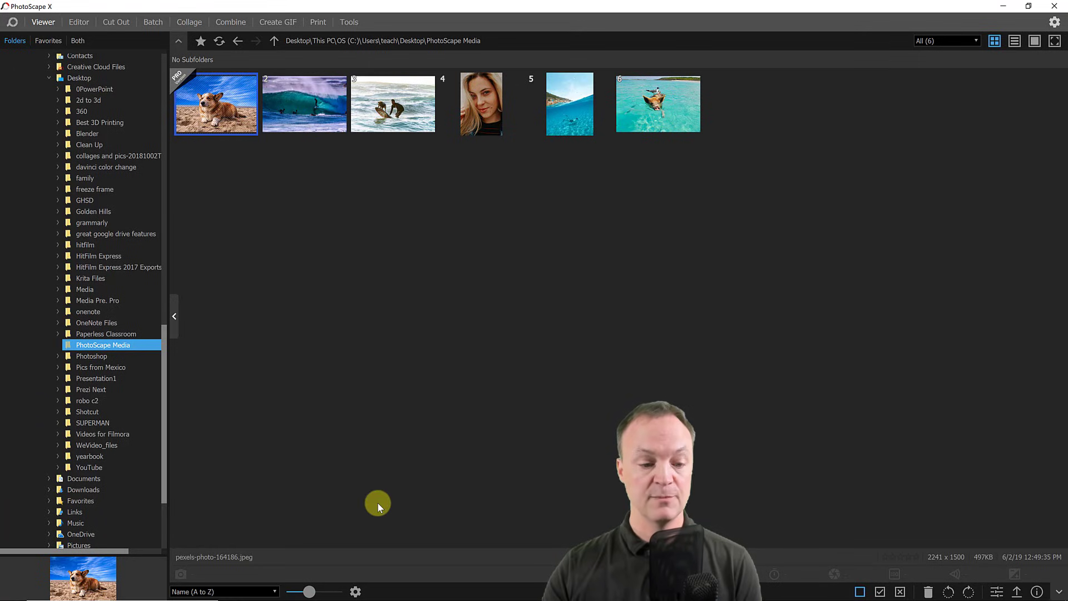
mouse_move(324, 597)
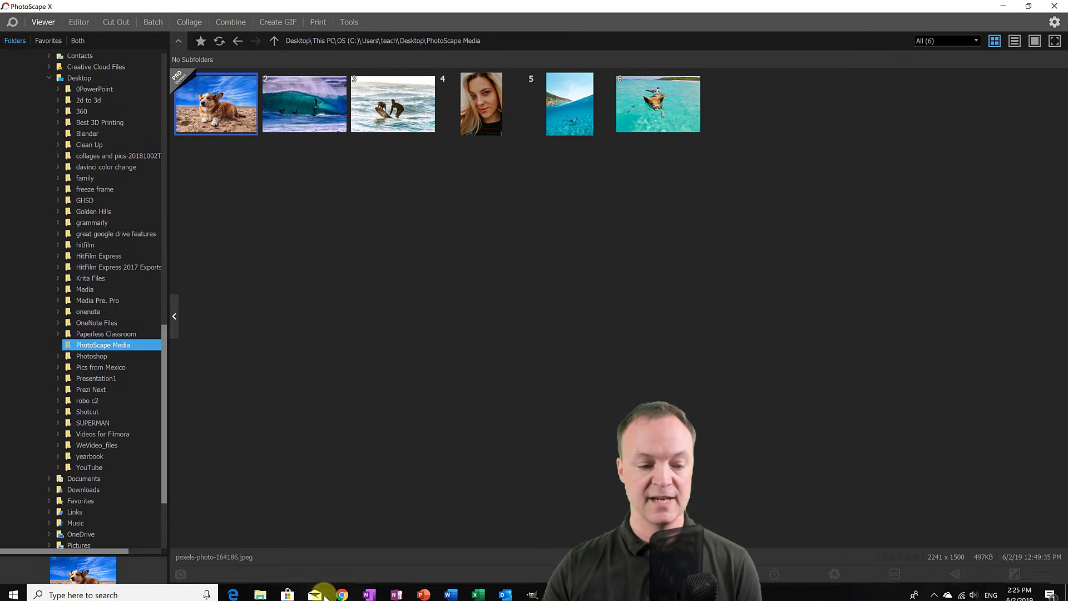
left_click_drag(311, 591, 324, 593)
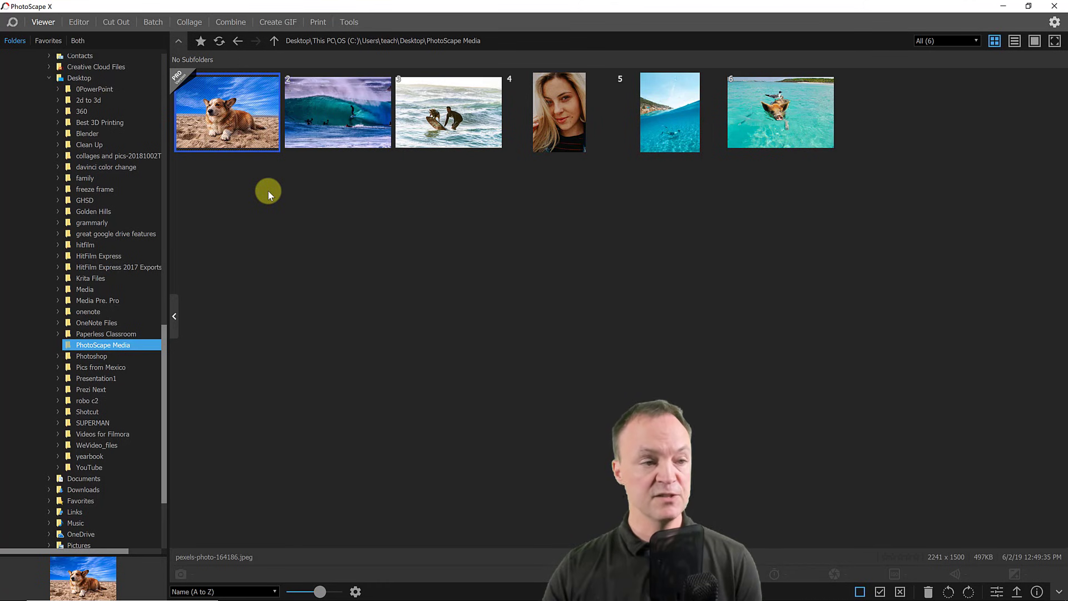
- Open the surfing wave photo pexels-photo-533509.jpeg in the Editor, dismissing the new blank image dialog
left_click(80, 22)
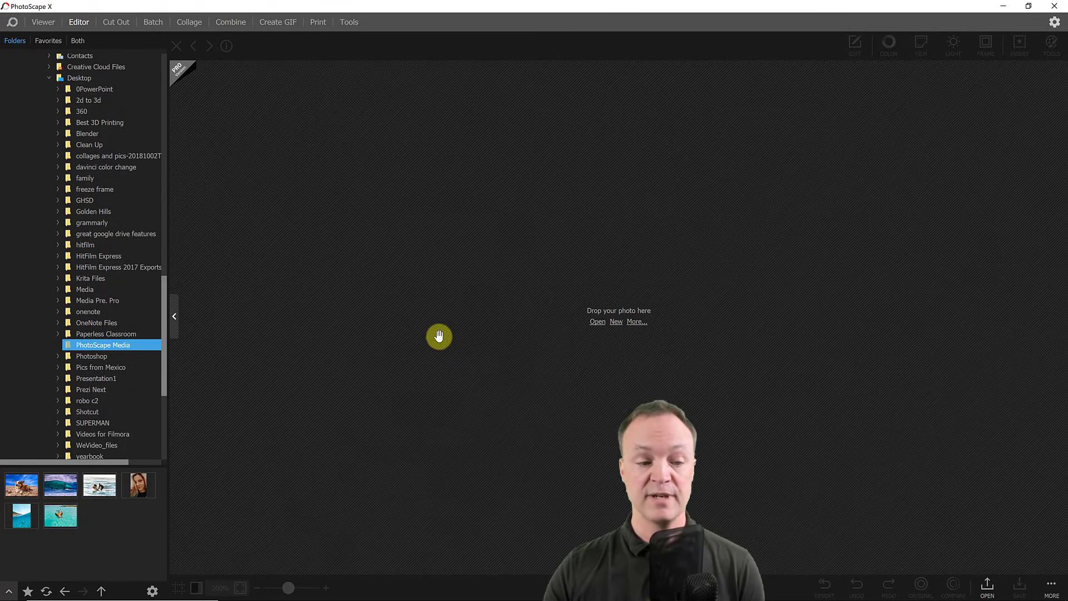
left_click(616, 322)
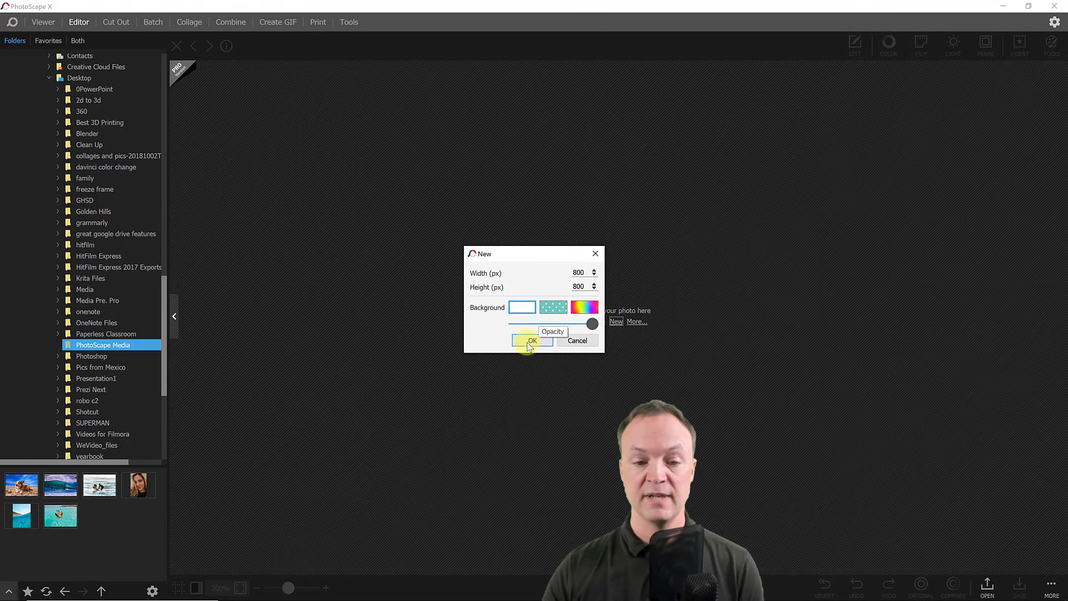
left_click(576, 341)
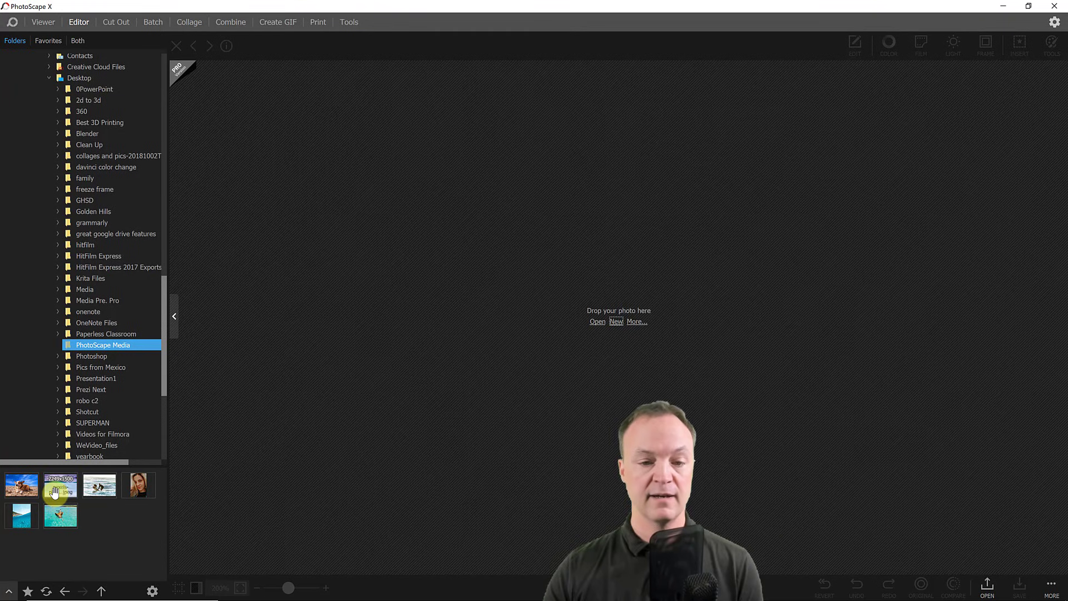
left_click_drag(58, 487, 520, 277)
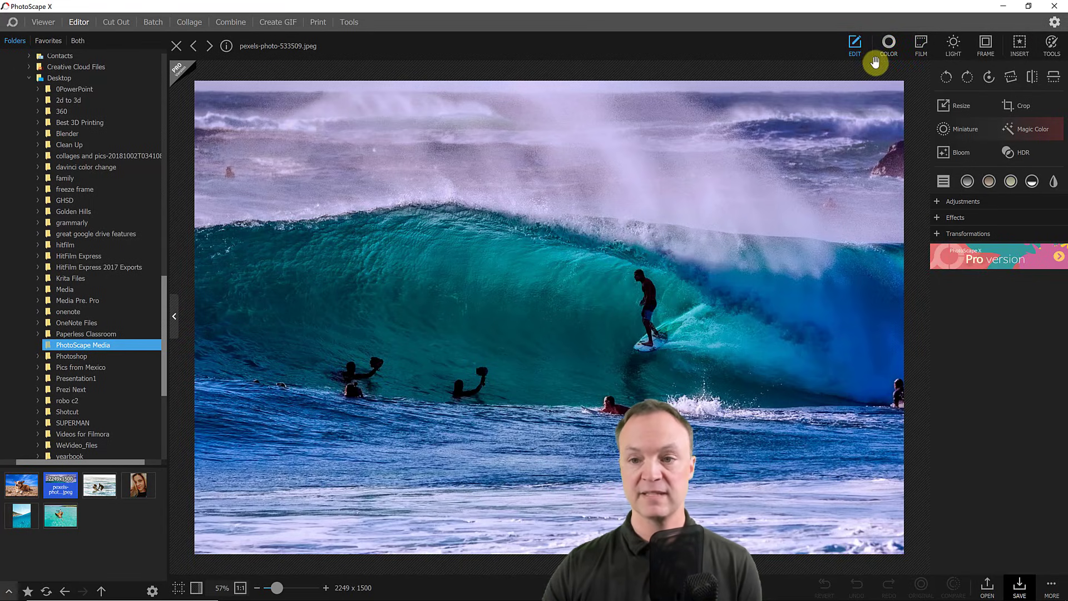
- Resize the surfing photo to 29% (652 x 435 px) with its aspect ratio preserved, and undo the resize
left_click(958, 105)
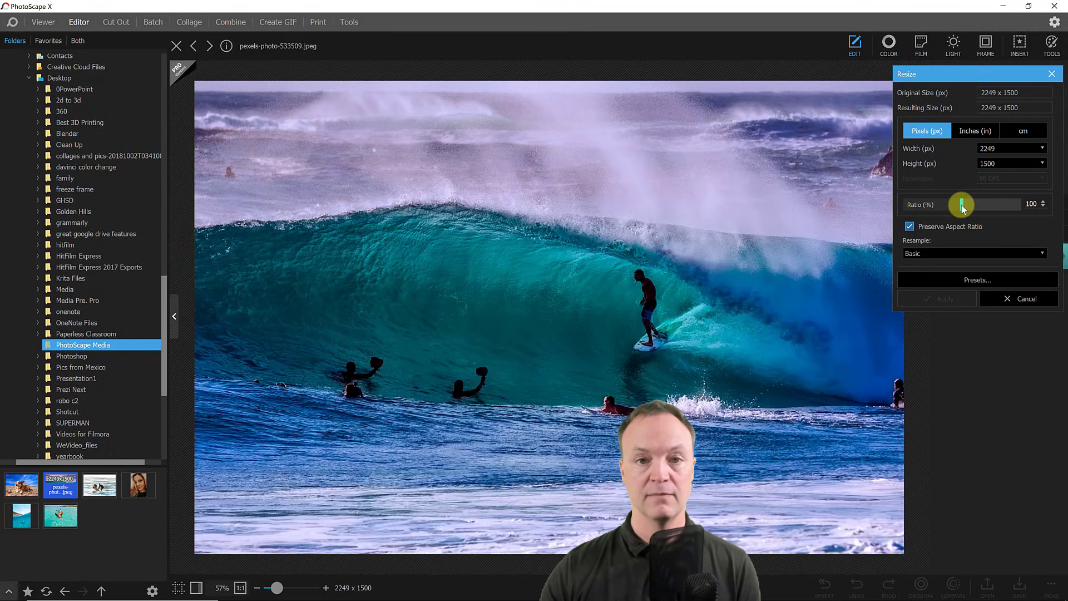
left_click_drag(962, 205, 918, 208)
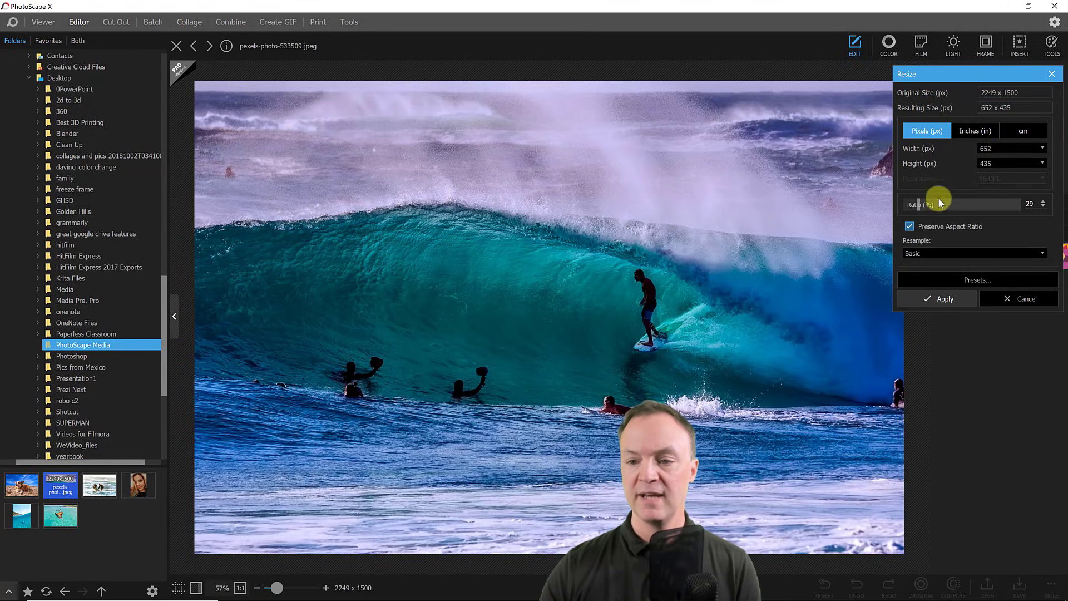
left_click(944, 299)
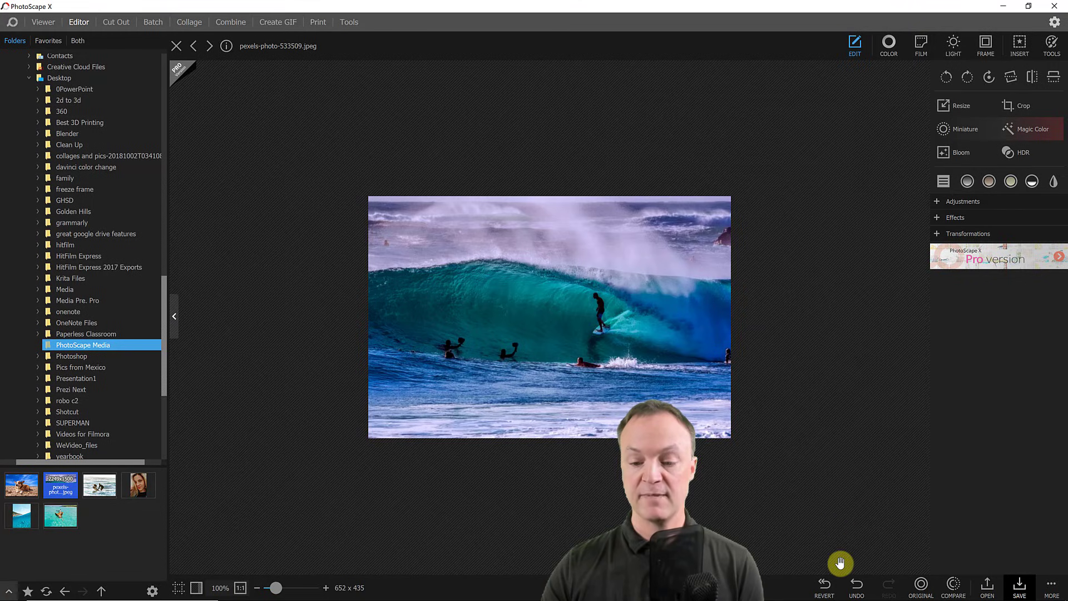
left_click(855, 585)
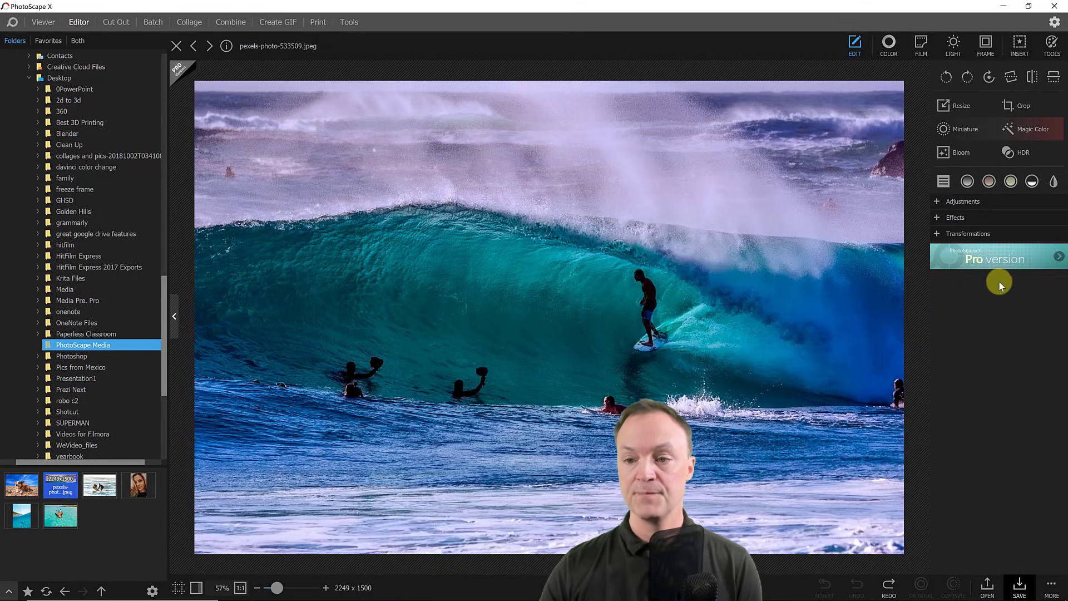
- Crop the photo with a free selection of about 648 x 636 px around the standing surfer
left_click(1019, 105)
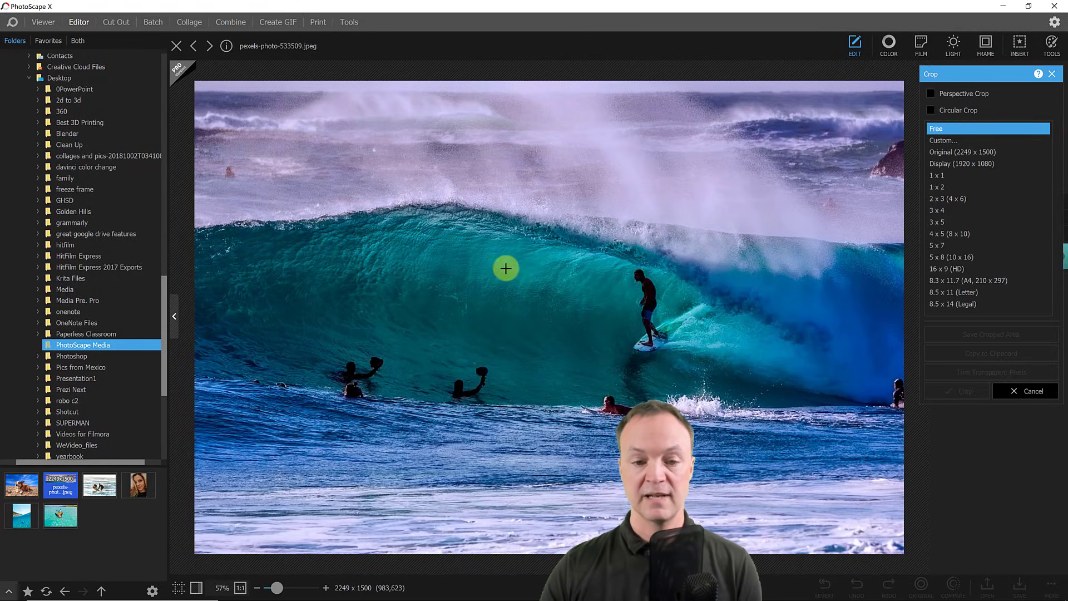
left_click_drag(542, 218, 562, 269)
left_click_drag(617, 343, 746, 418)
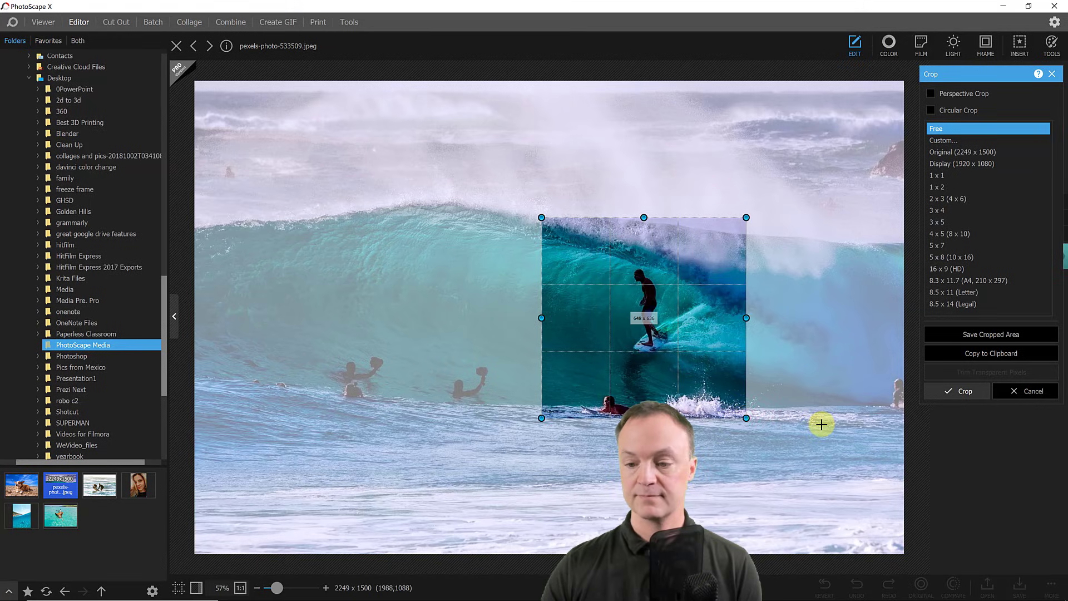
left_click(965, 391)
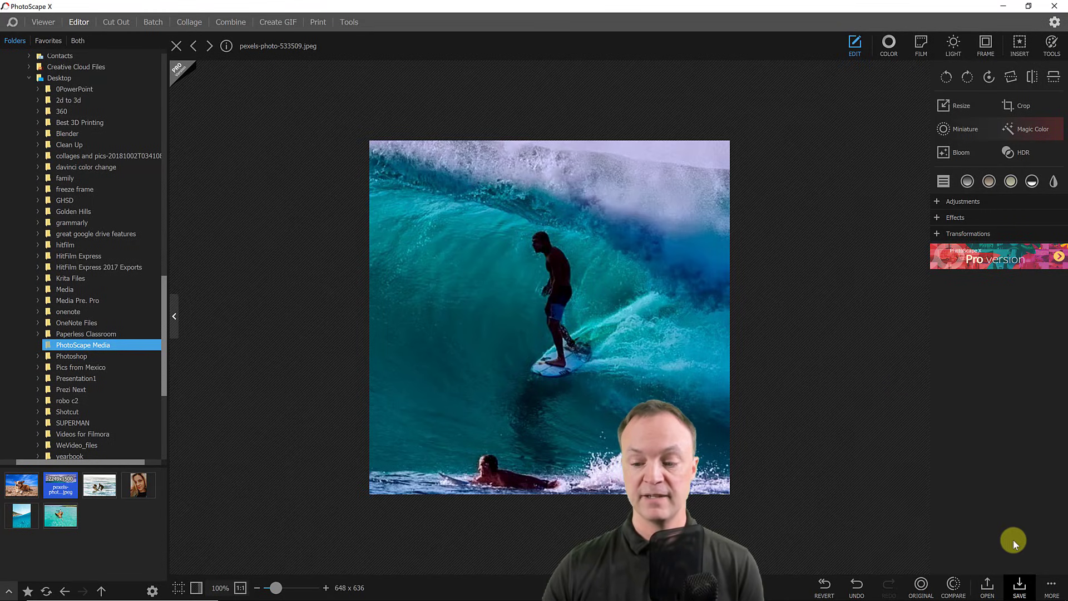
- Examine the save options and the file formats offered for saving the photo as a new file, without saving
left_click(1019, 591)
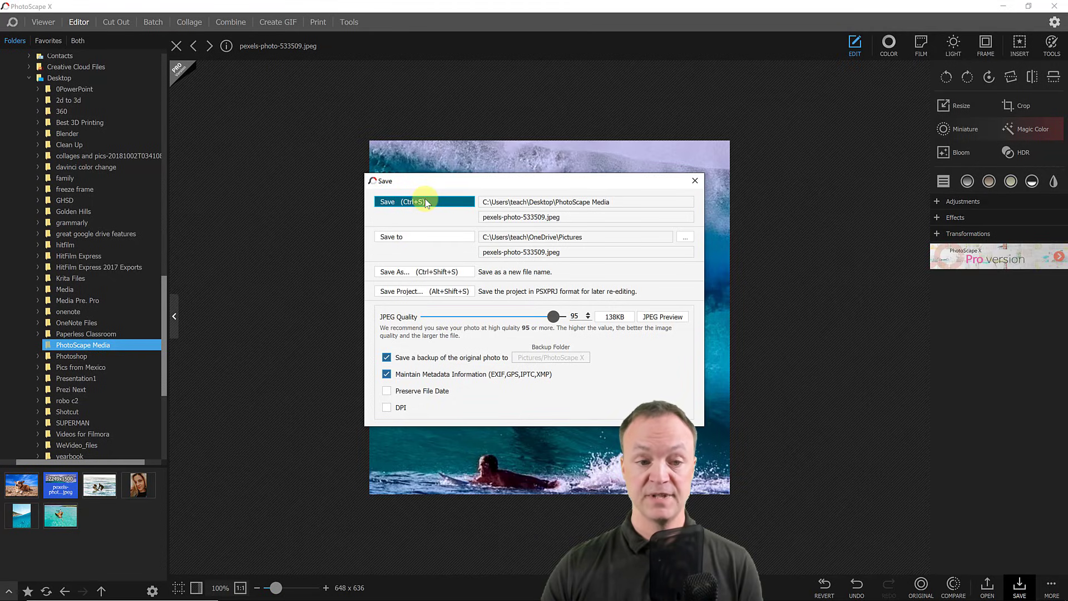
left_click(428, 275)
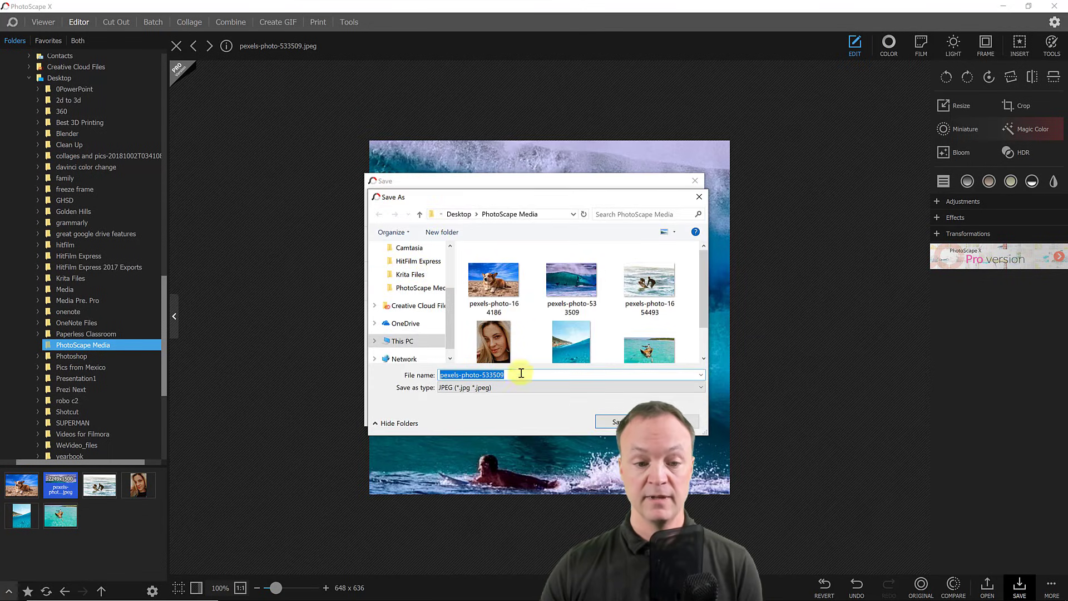
left_click(523, 387)
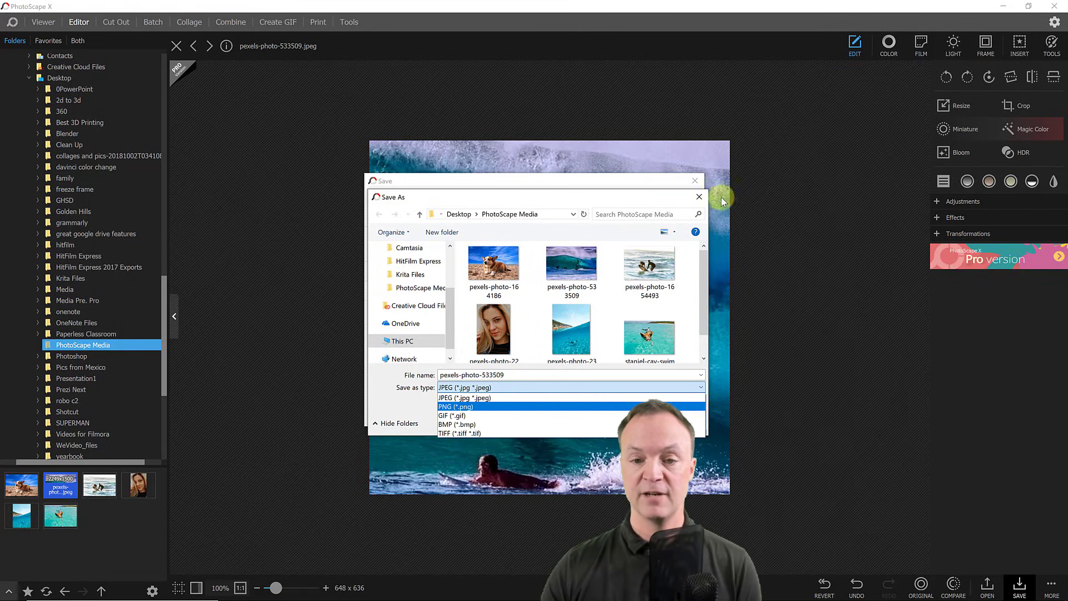
left_click(699, 201)
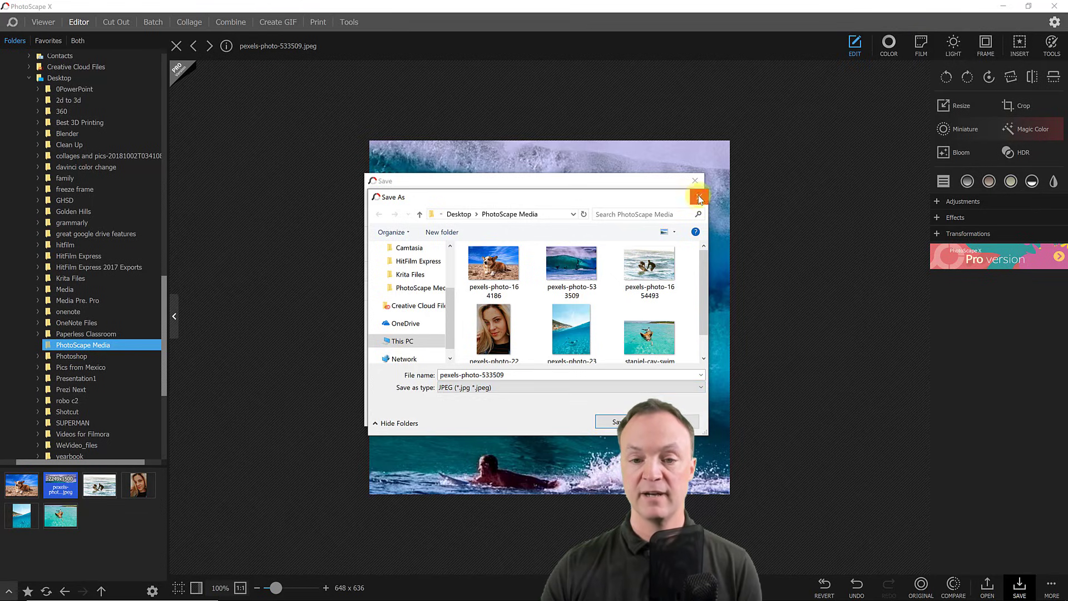
left_click(699, 198)
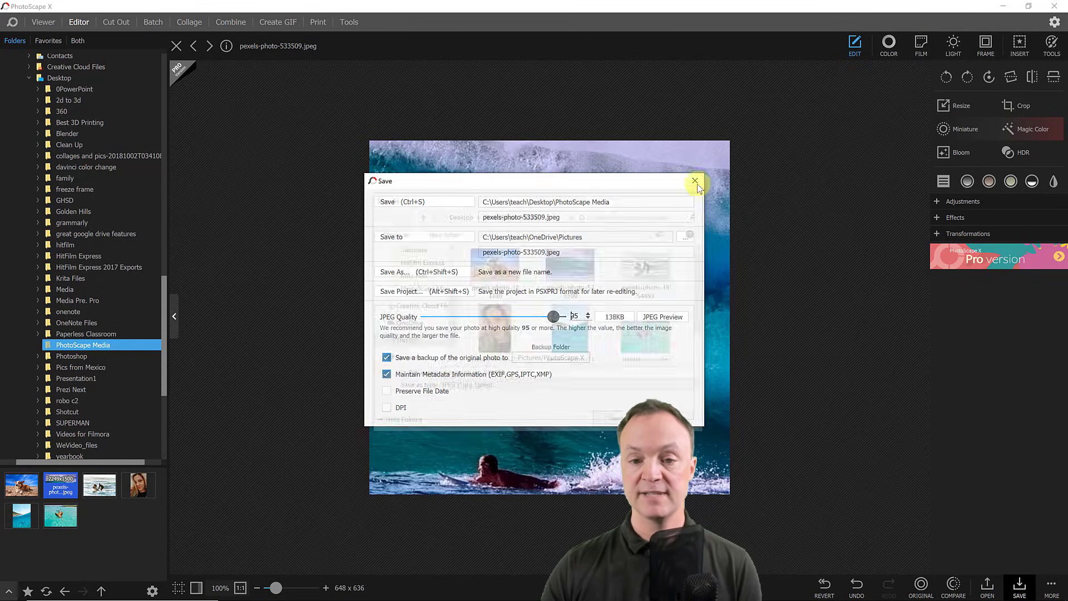
left_click(733, 217)
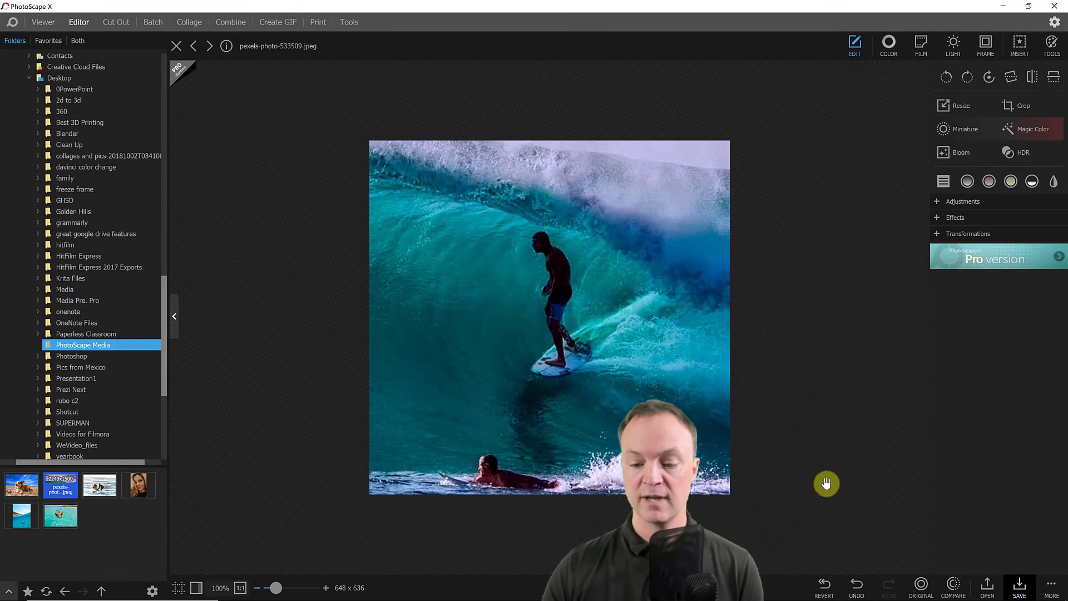
- Revert the photo to its original uncropped state and expand the Adjustments tools
left_click(827, 590)
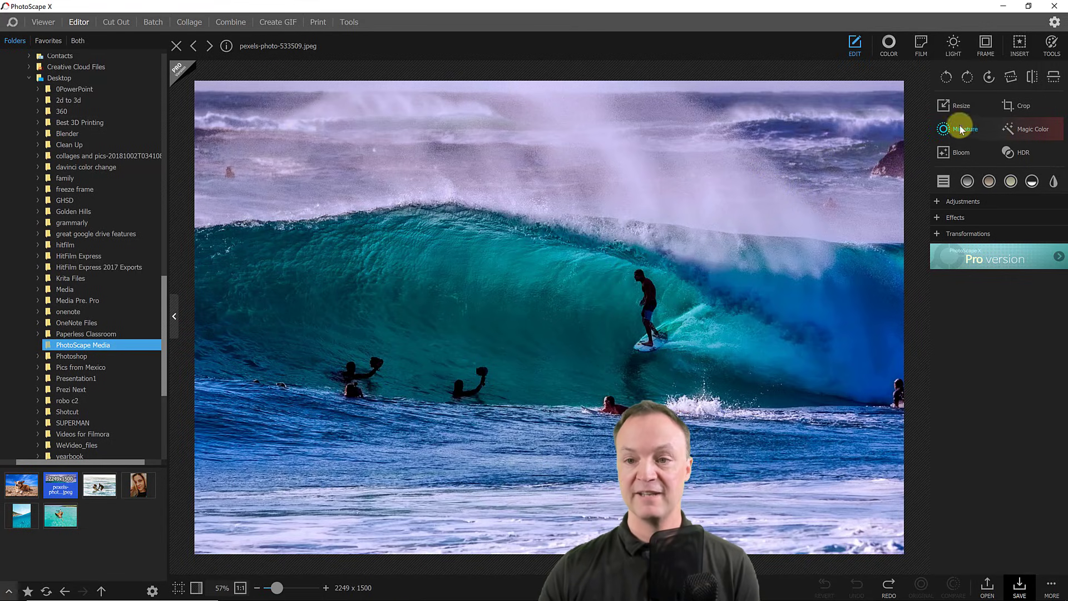
left_click(937, 202)
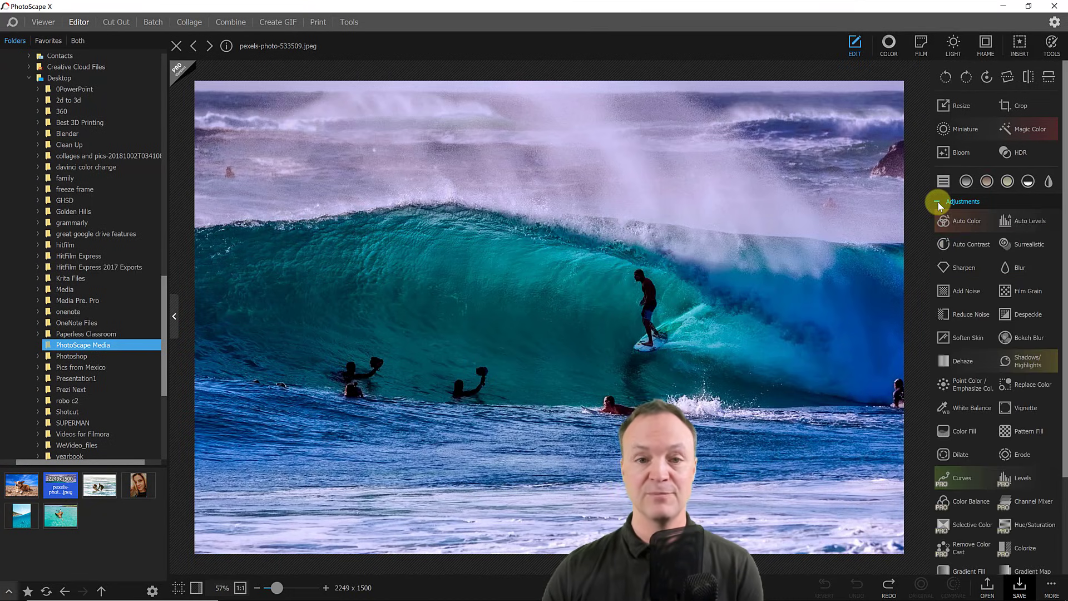
- Try the circular Miniature blur centred on the standing surfer with an amount of 70, compare the linear style, and cancel the effect
left_click(965, 126)
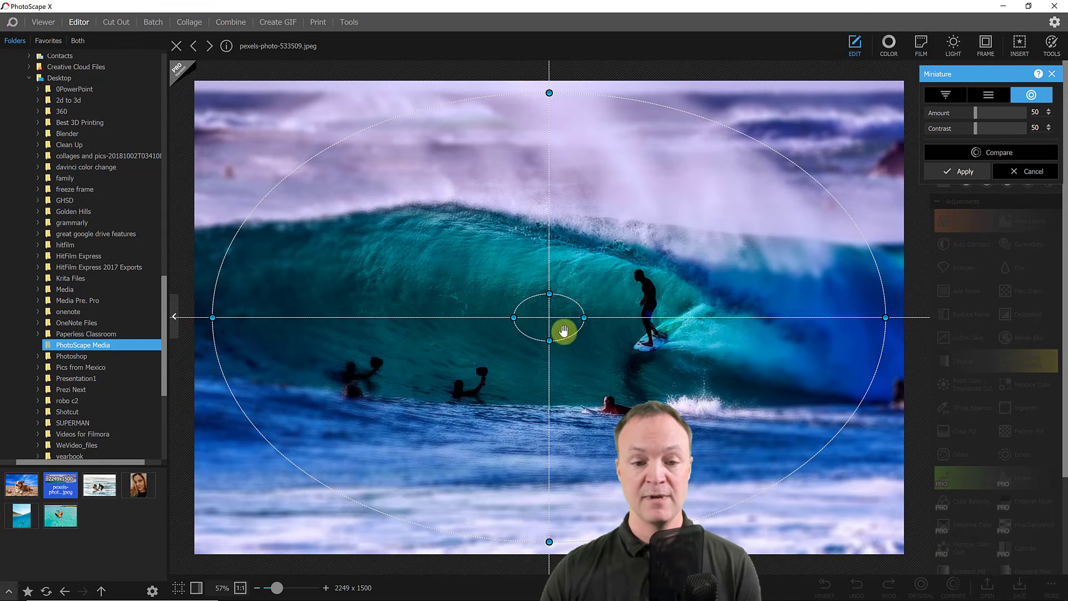
left_click_drag(556, 322, 665, 290)
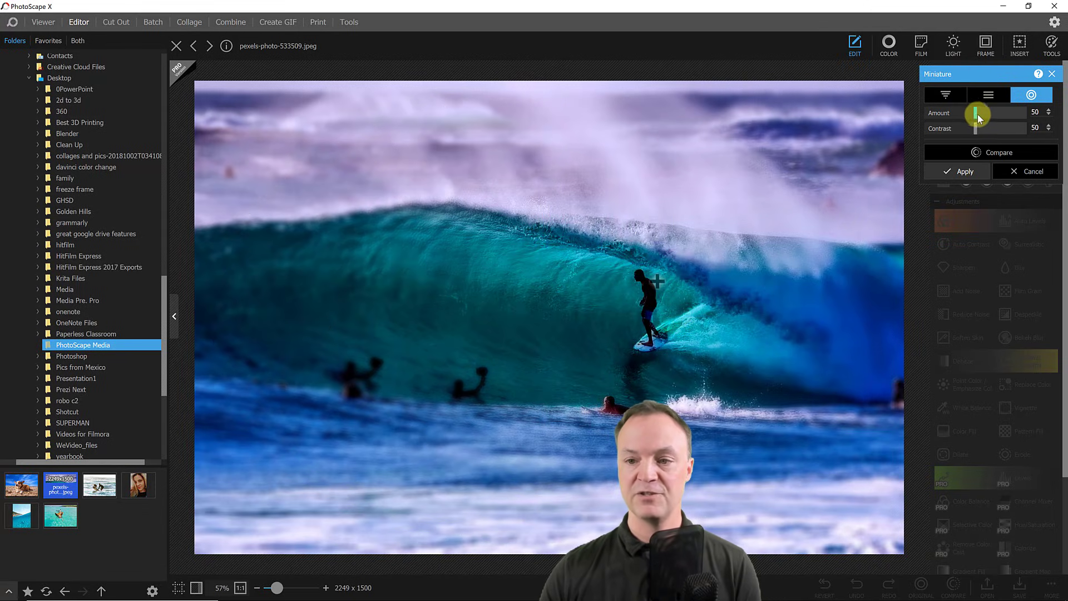
left_click(942, 98)
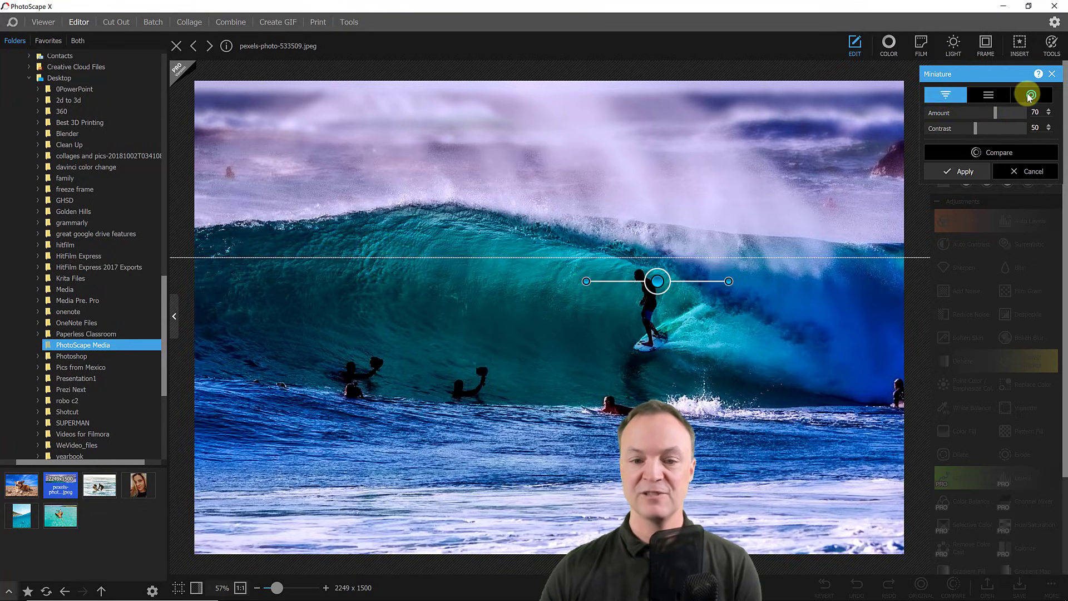
left_click(1029, 96)
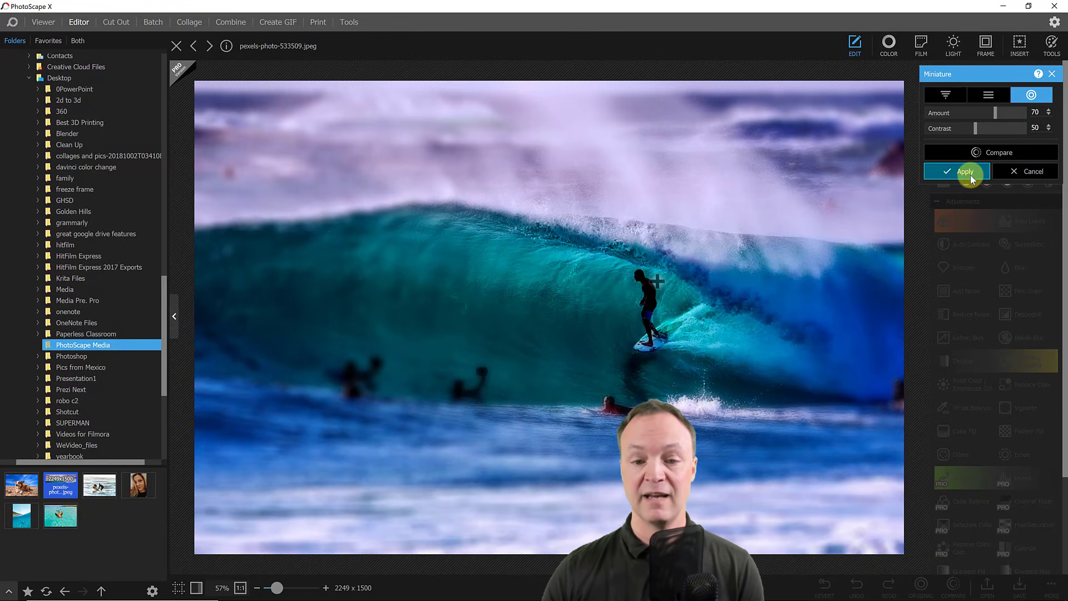
left_click(1014, 172)
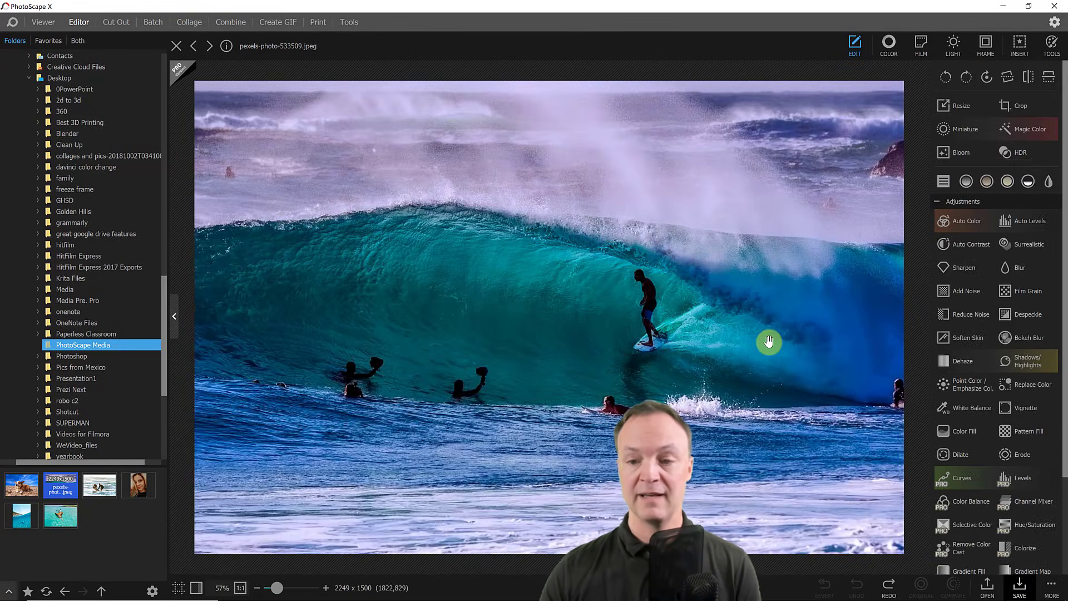
- Try colour adjustments on the surfing photo with Brighten at 57 and Vibrance at 47, and cancel them
left_click(887, 52)
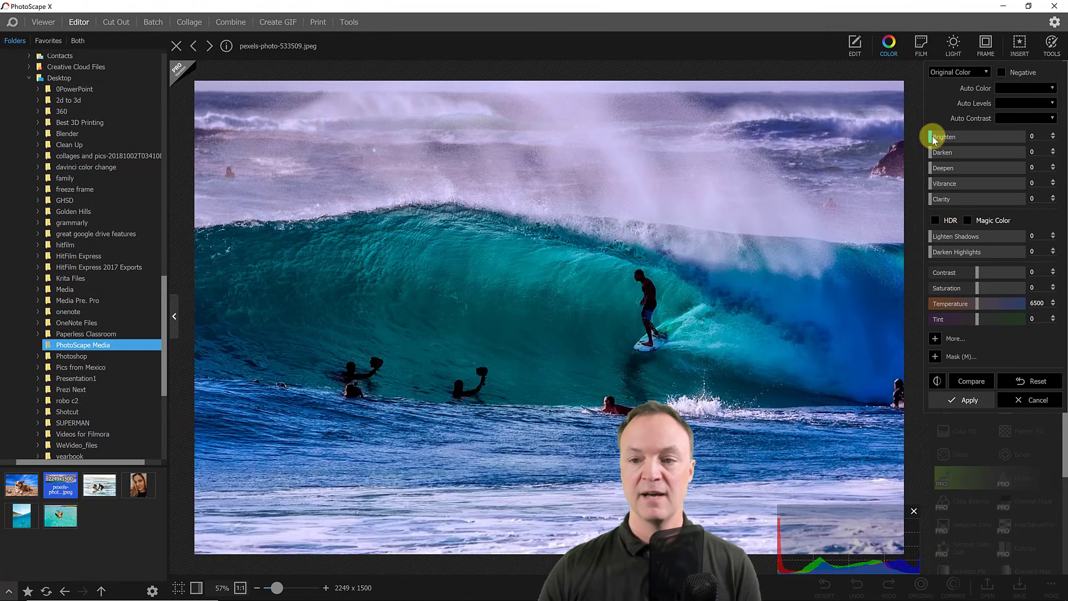
left_click_drag(934, 137, 983, 139)
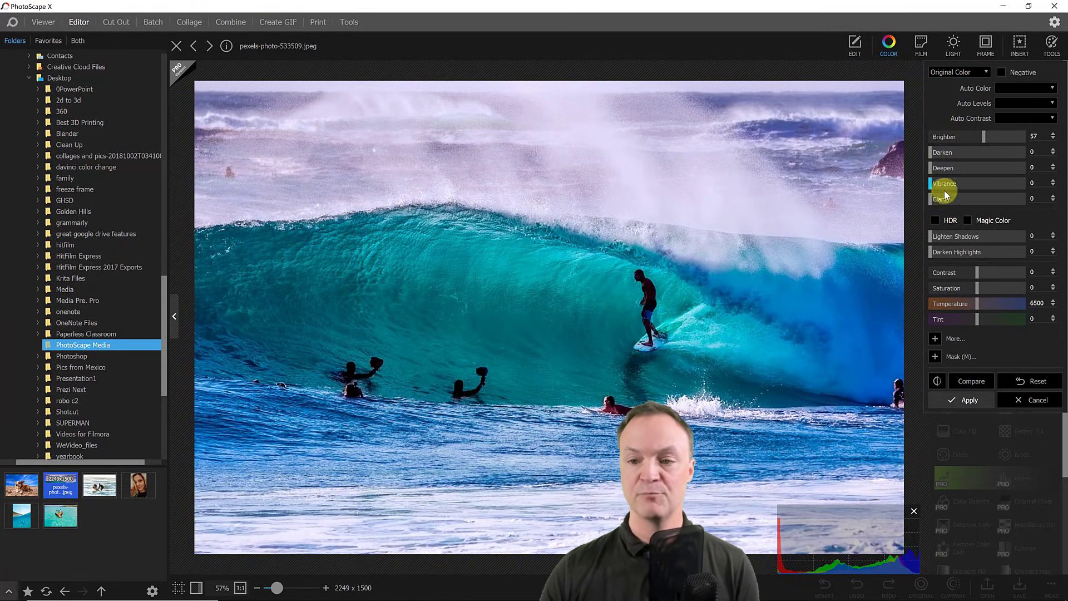
left_click_drag(934, 188, 973, 184)
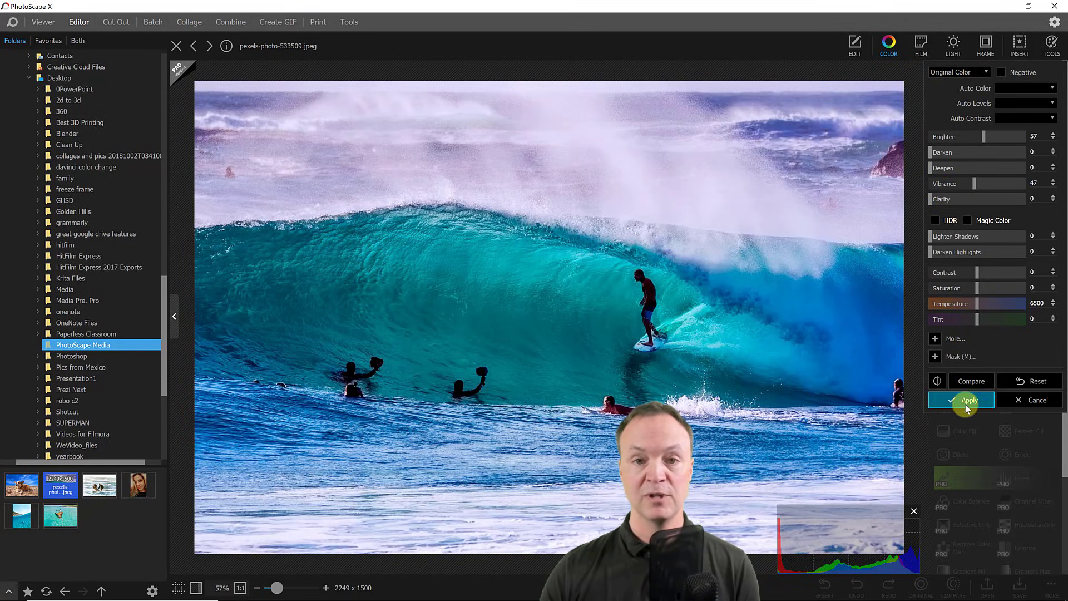
left_click(1011, 401)
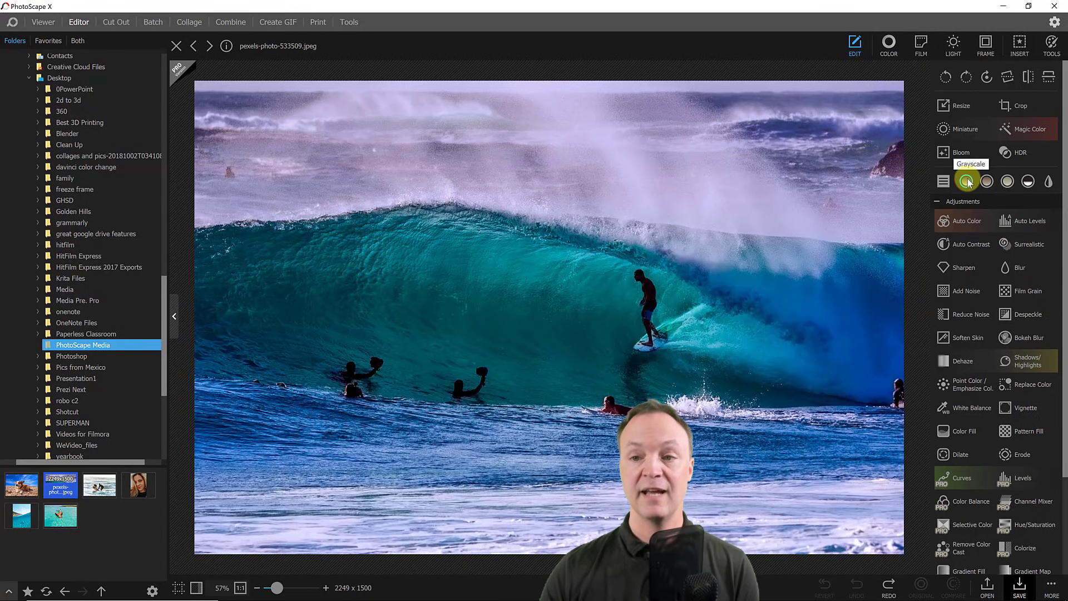
- Preview Film presets such as Velvia, Portra, Kinsfolk, Cocktail and O00 on the photo, and view the light leak effects, without applying any
left_click(921, 50)
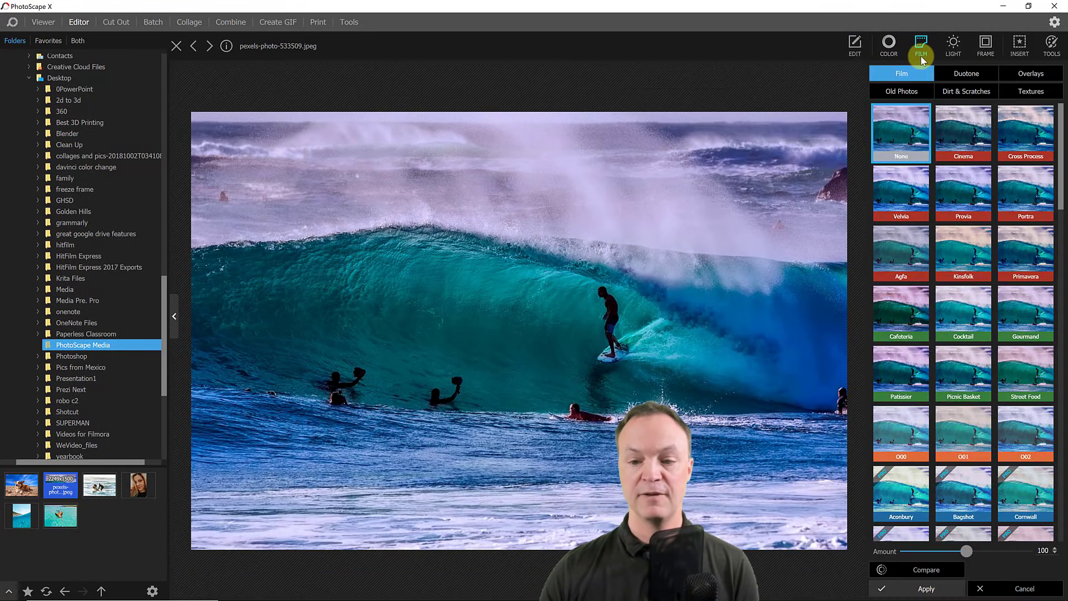
left_click(952, 148)
left_click(996, 145)
left_click(903, 181)
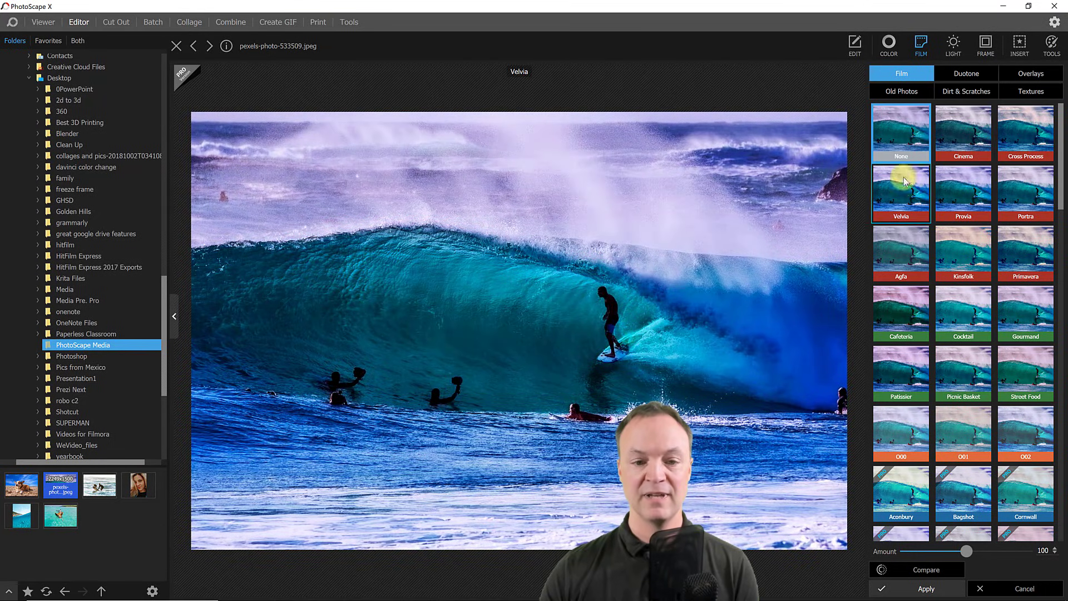
left_click(904, 228)
left_click(968, 218)
left_click(1016, 199)
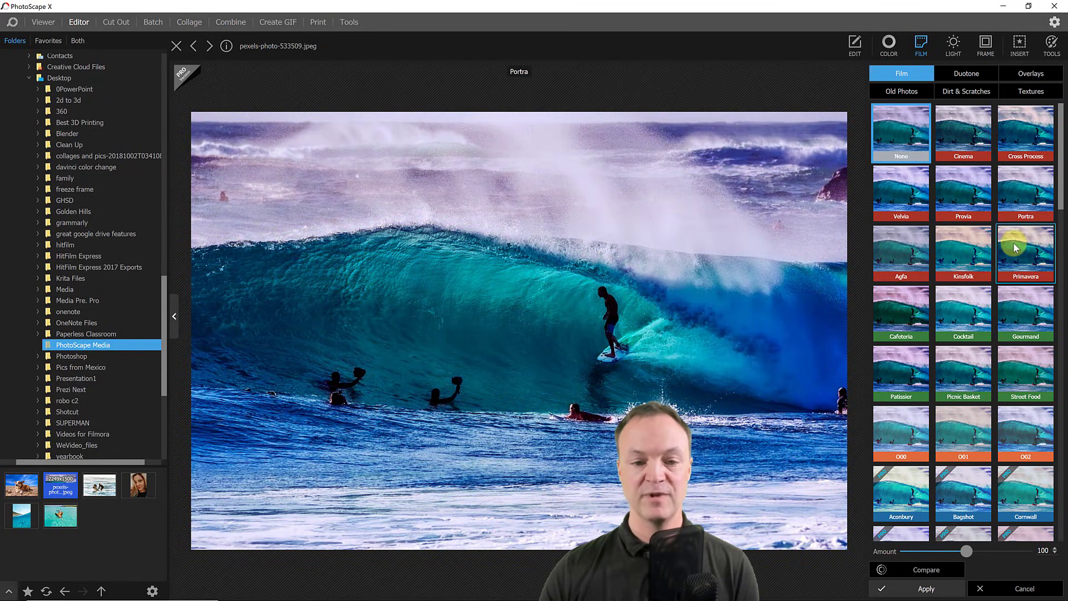
left_click(949, 248)
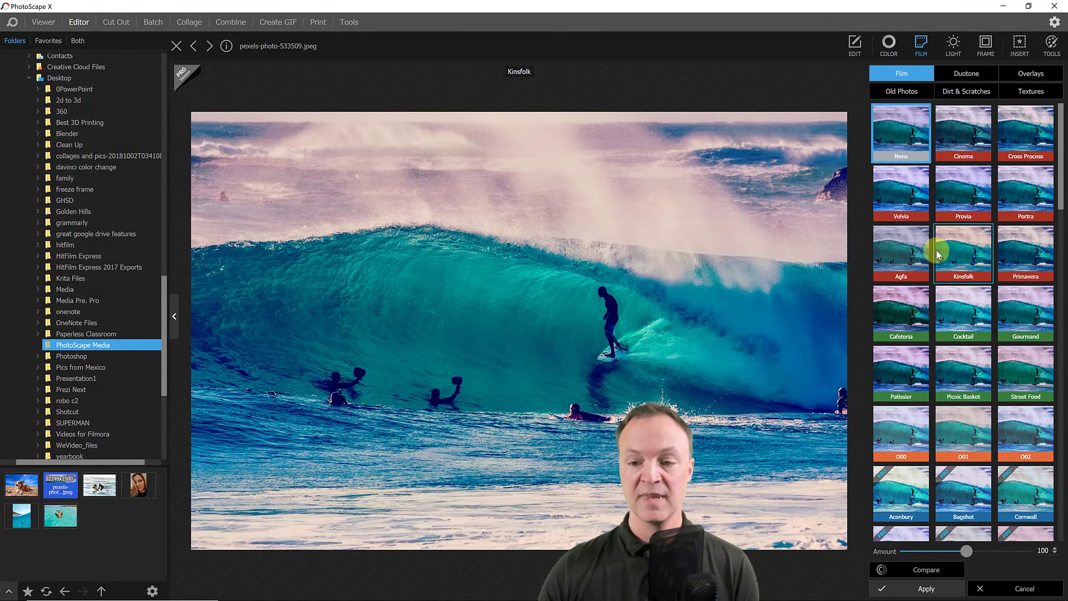
scroll(936, 252, "down", 1)
left_click(936, 252)
left_click(921, 328)
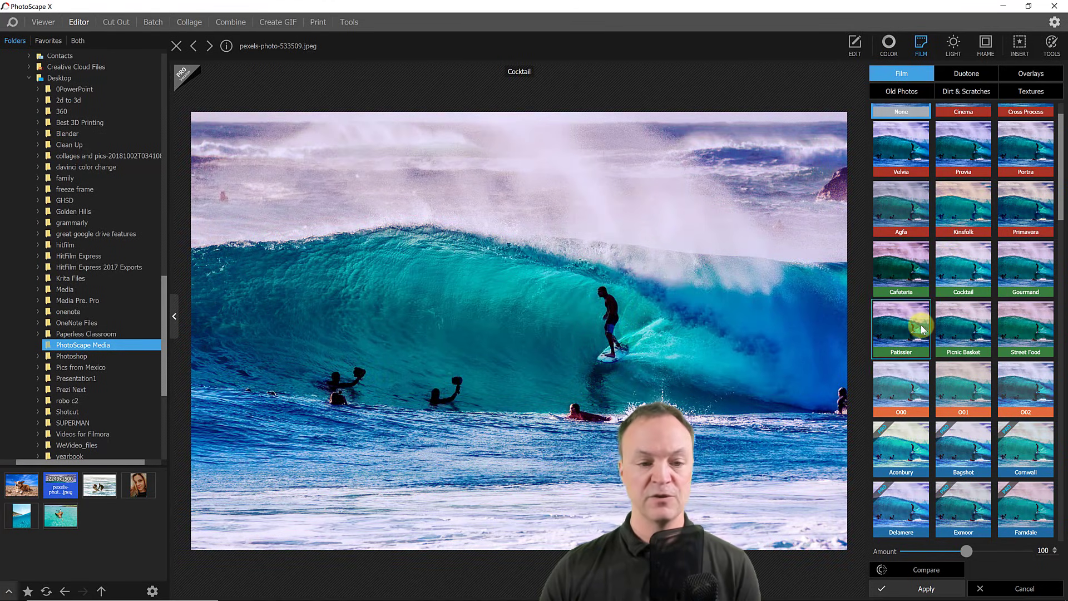
left_click(910, 390)
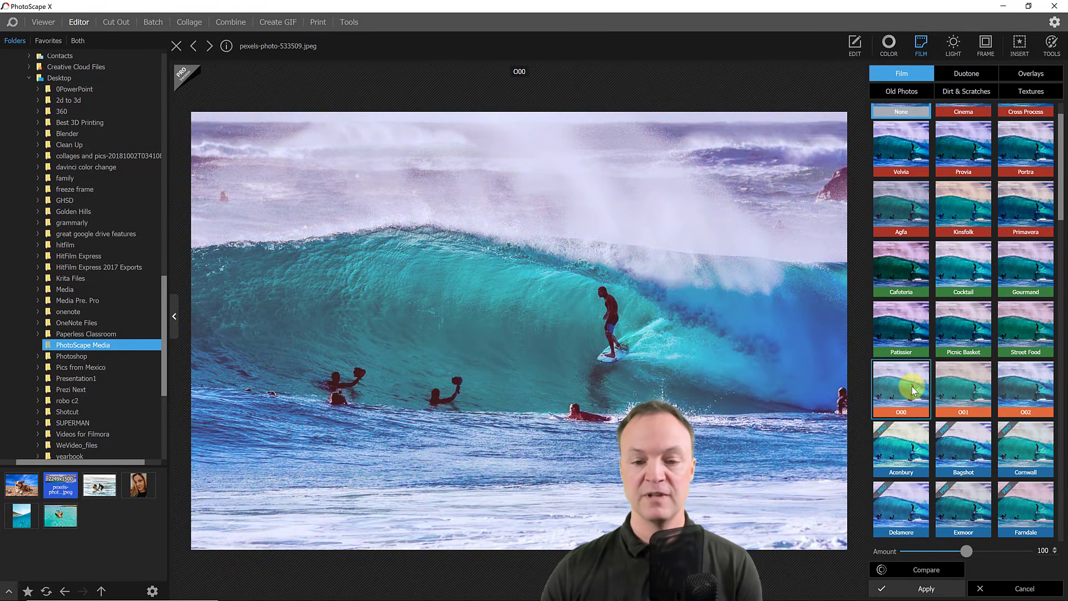
left_click(902, 453)
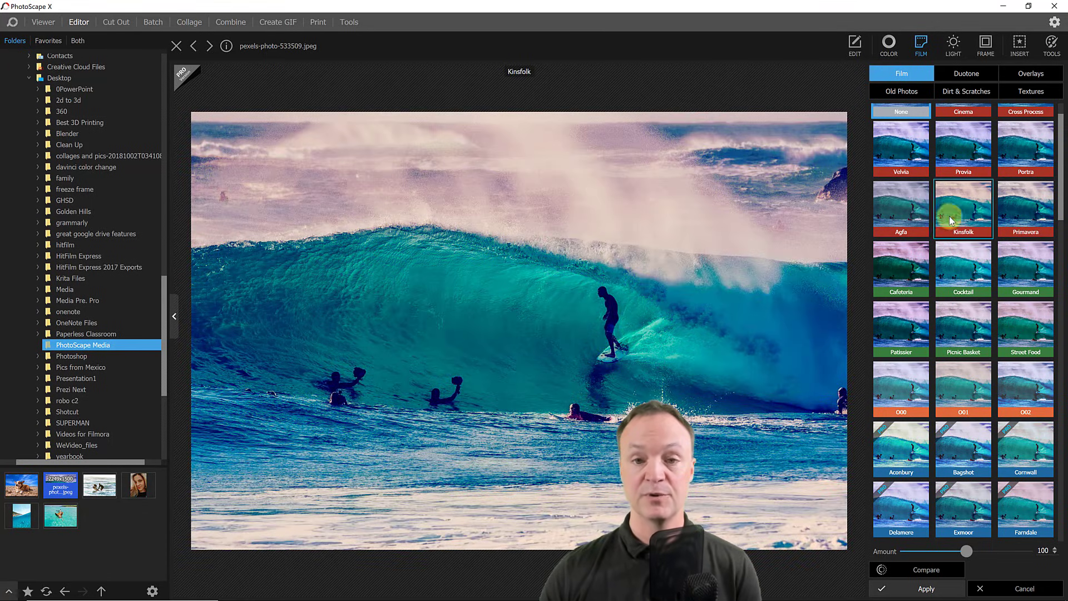
scroll(951, 216, "up", 1)
left_click(955, 218)
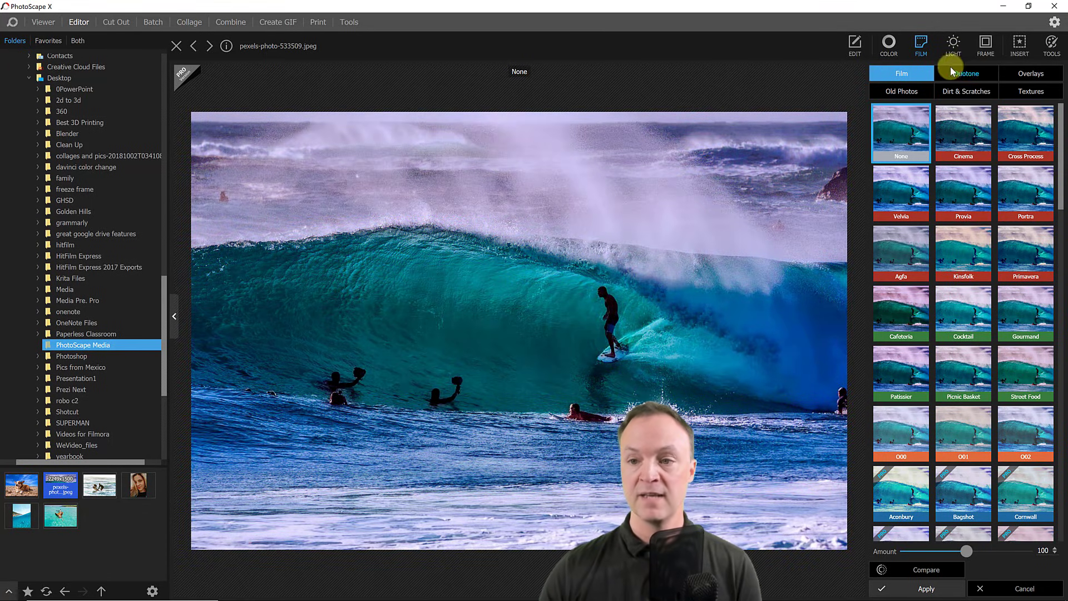
left_click(956, 48)
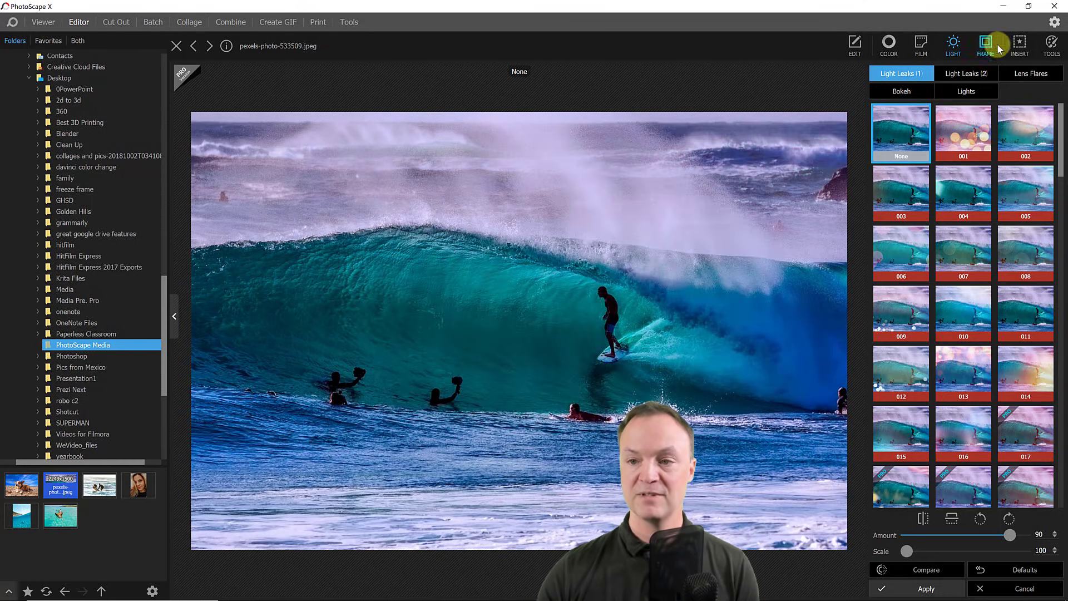
- Try a white frame with two diagonally opposite cut corners on the photo by applying it, and undo it
left_click(985, 44)
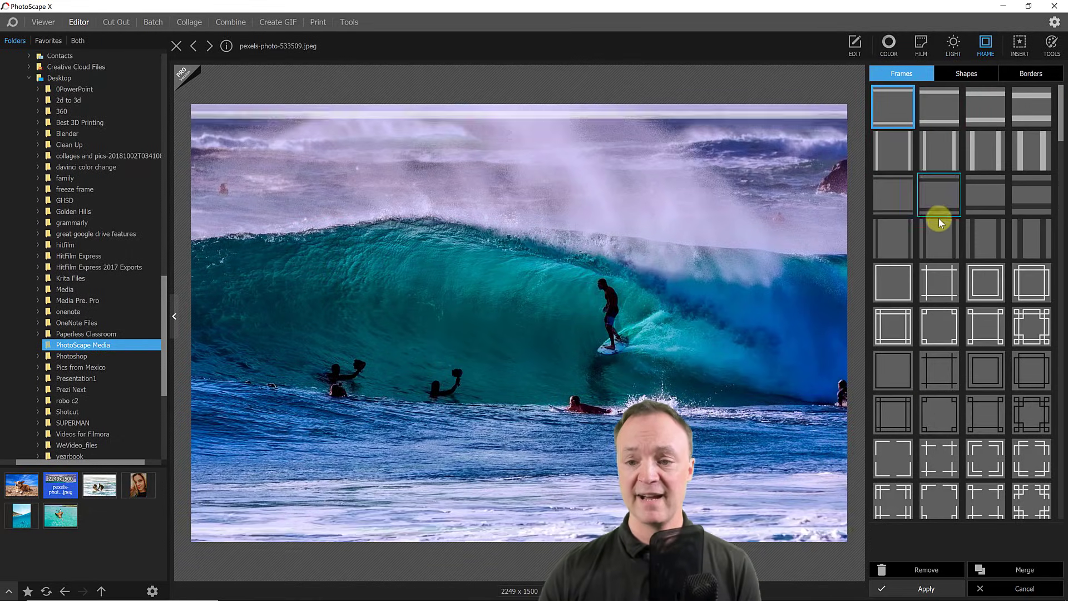
scroll(949, 296, "down", 1)
scroll(947, 308, "down", 6)
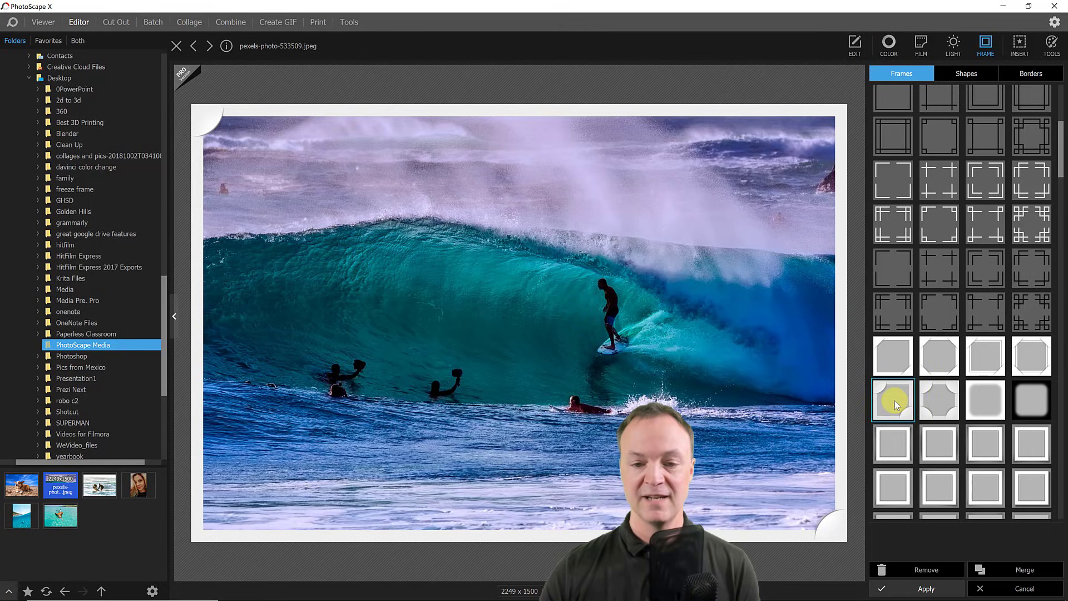
left_click(893, 368)
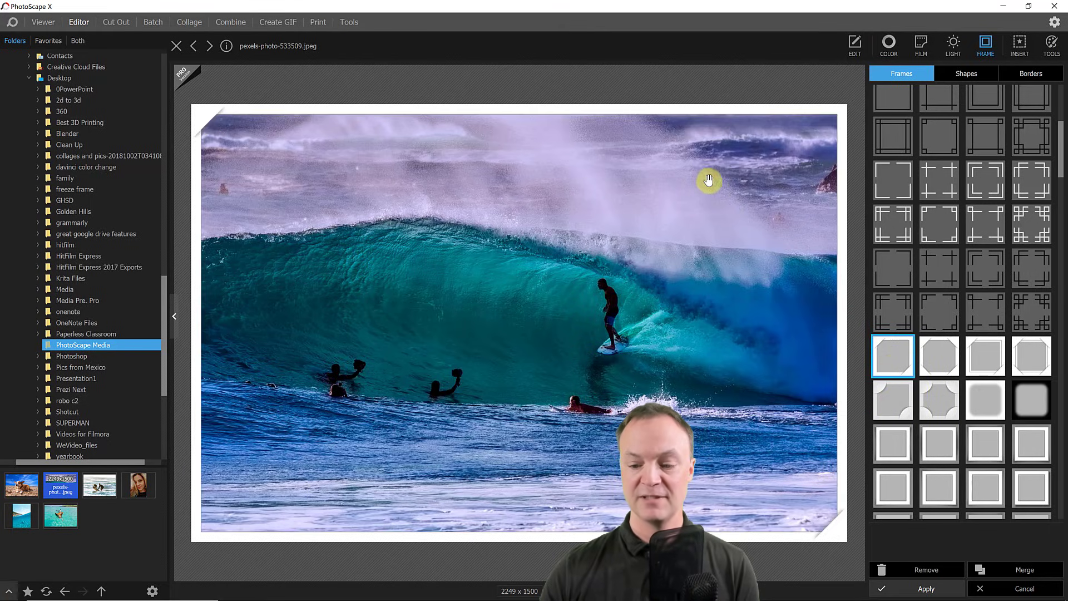
left_click(915, 588)
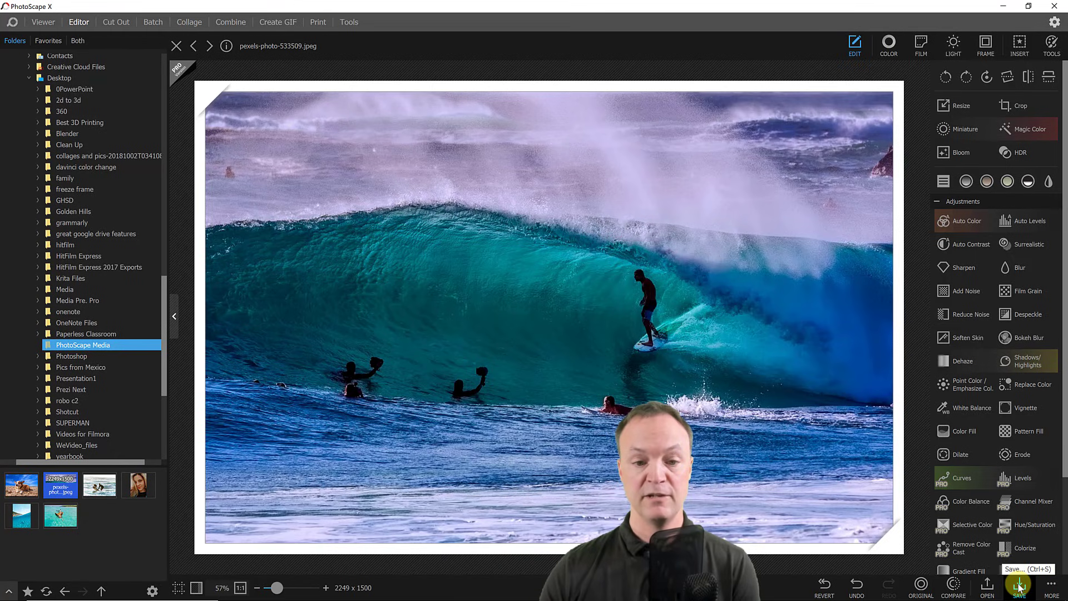
left_click(857, 584)
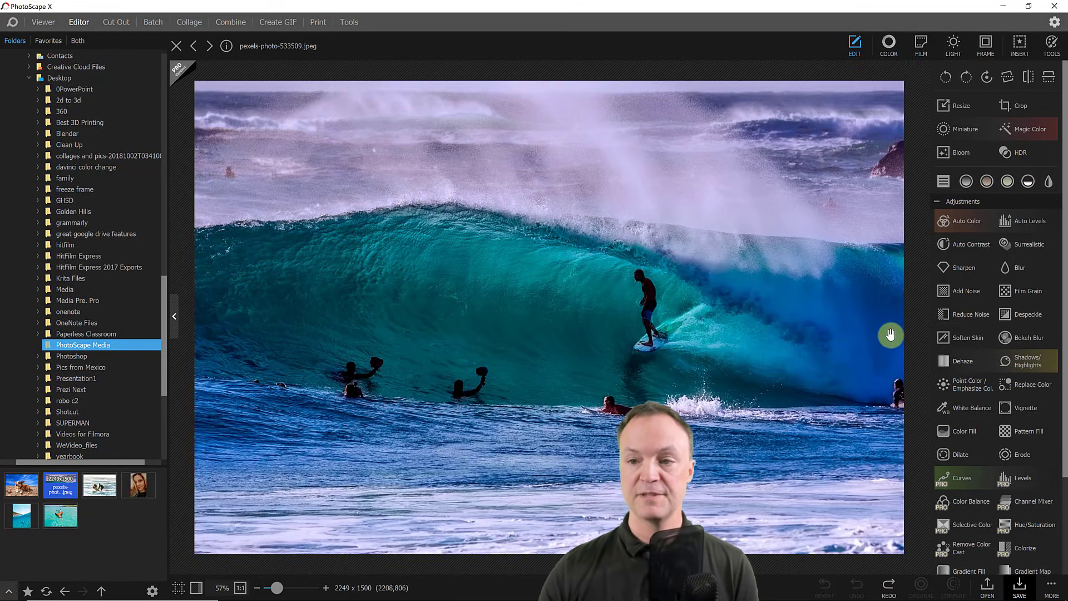
- Draw a white arrow across the wave face, pointing at the standing surfer's head
left_click(1020, 45)
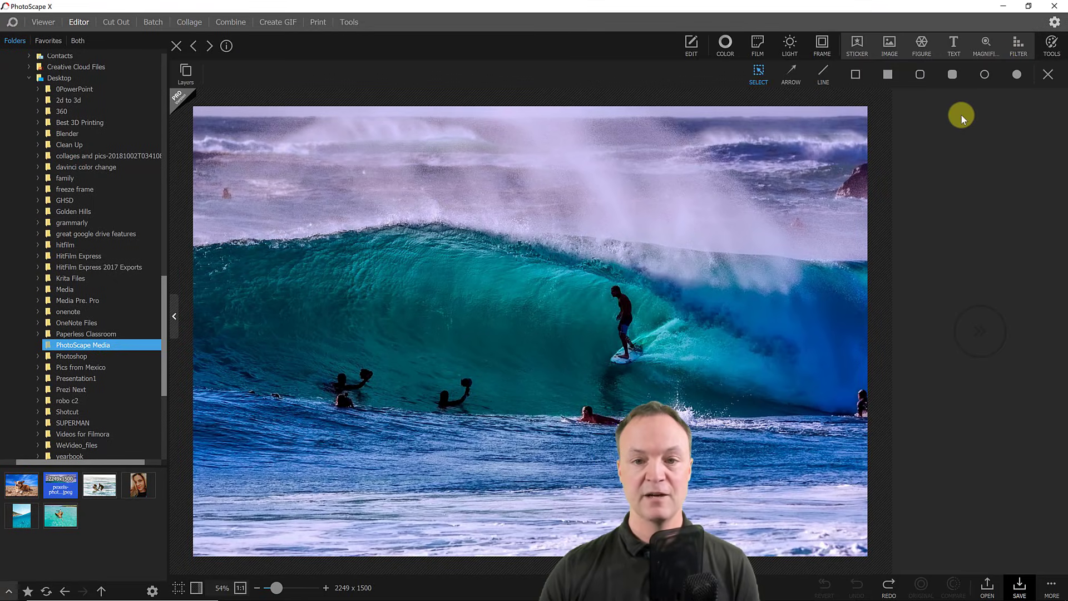
left_click(791, 75)
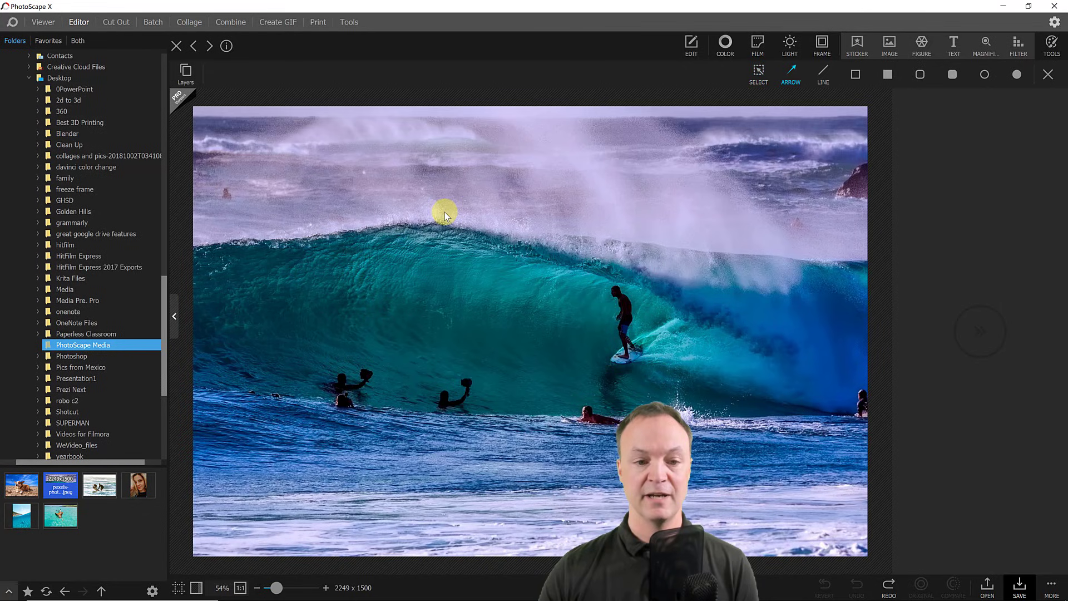
left_click_drag(414, 266, 599, 302)
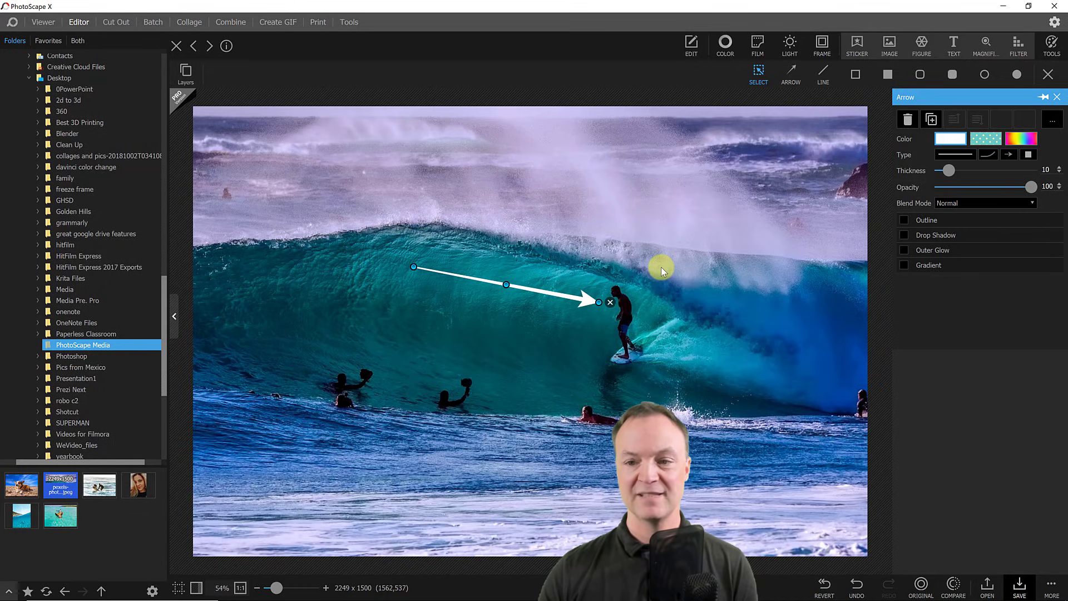
- Try the Outline and Outer Glow effects on the arrow, turning each one off again
left_click(903, 221)
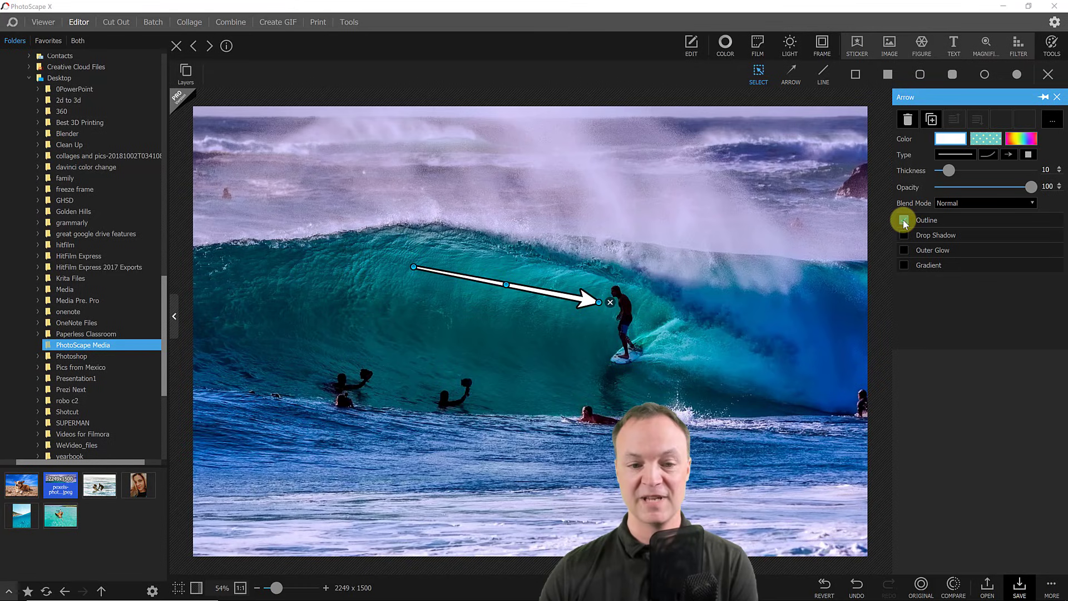
left_click(903, 220)
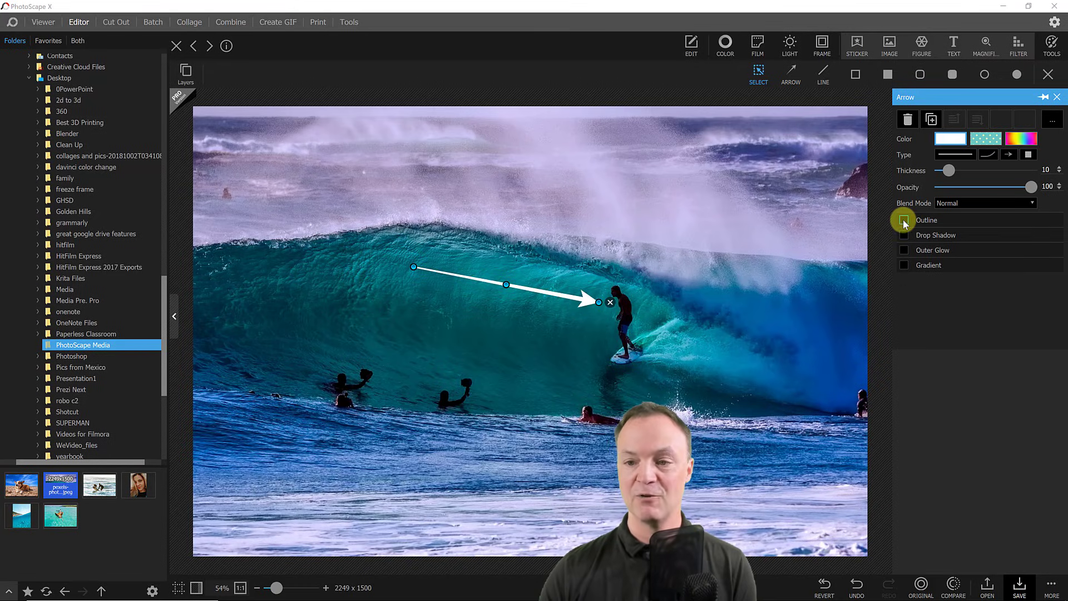
left_click(904, 251)
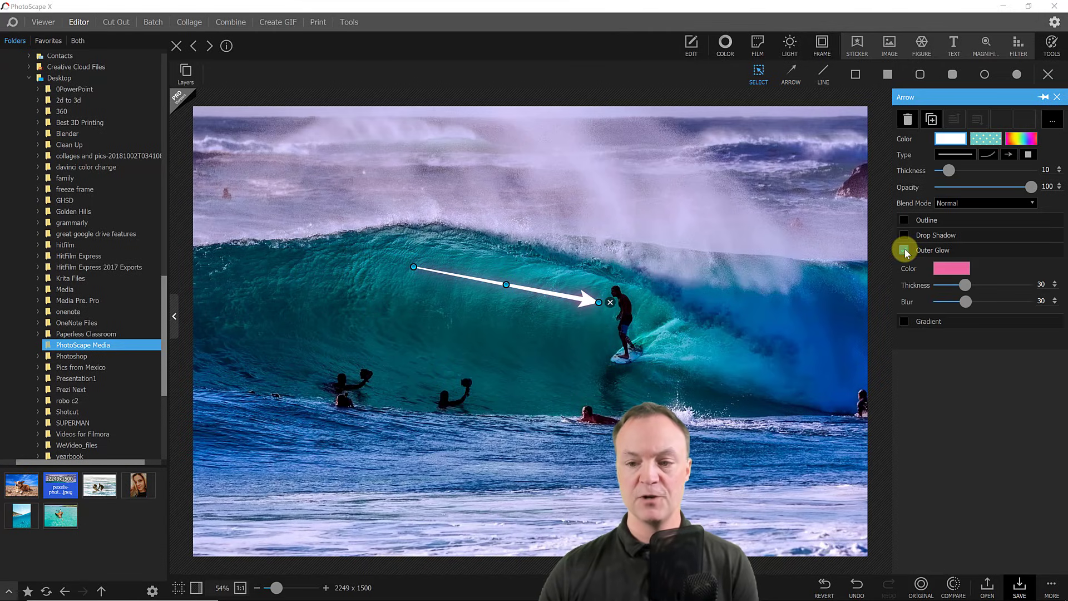
left_click(904, 251)
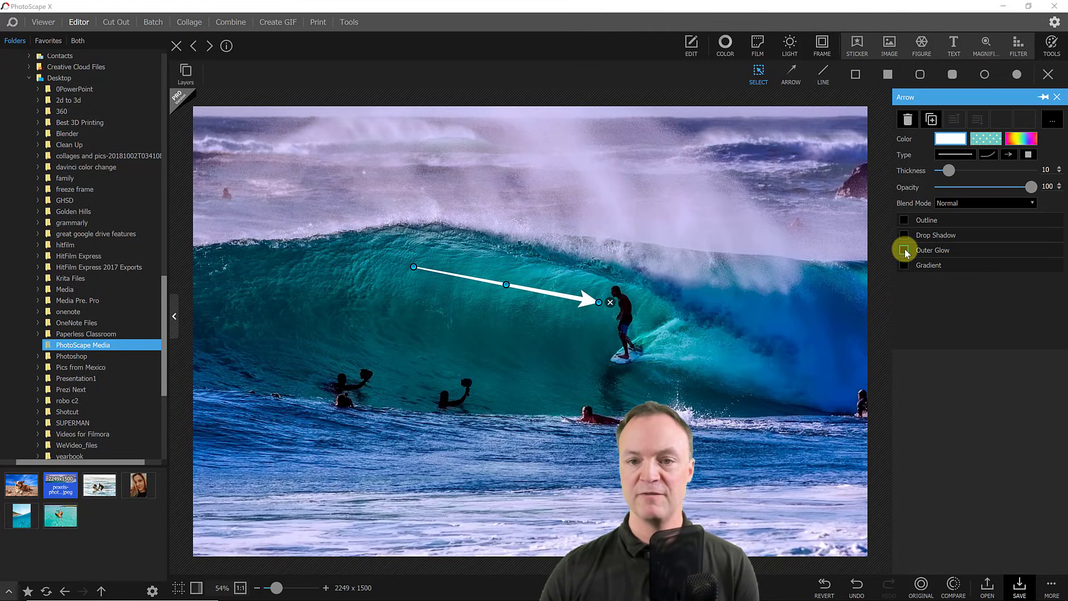
- Delete the arrow from the photo
left_click(1045, 75)
left_click(660, 282)
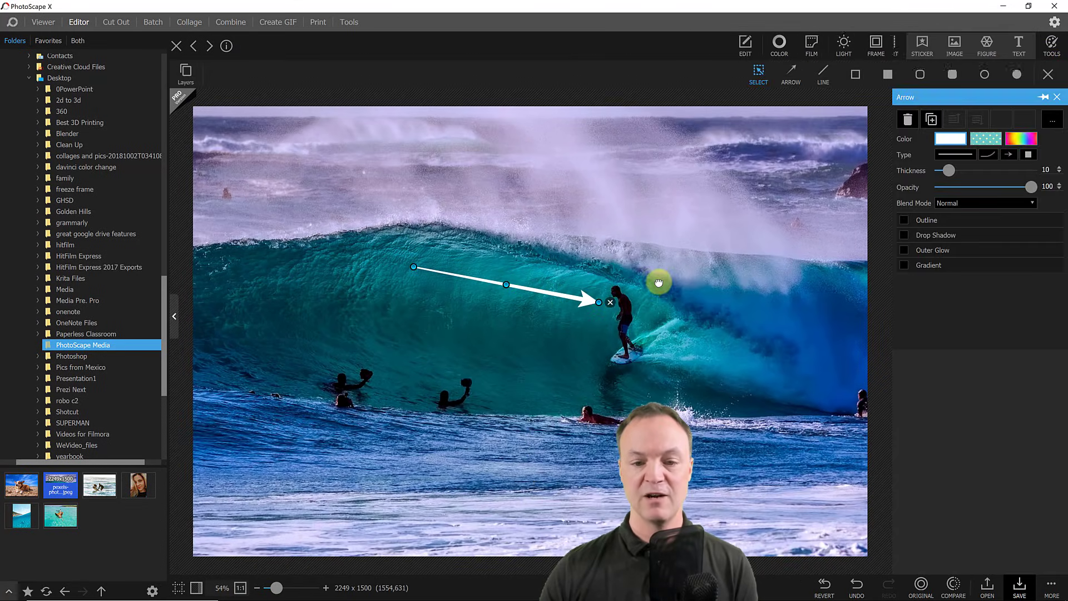
left_click(610, 304)
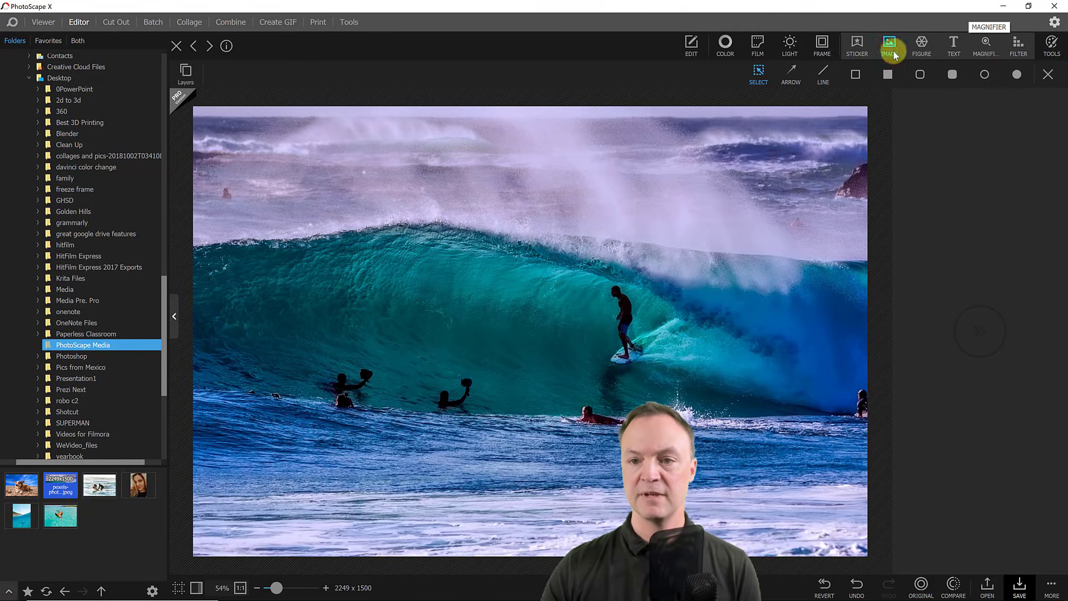
- Look at the sticker collection and the image insert dialog, and cancel without inserting anything
left_click(863, 51)
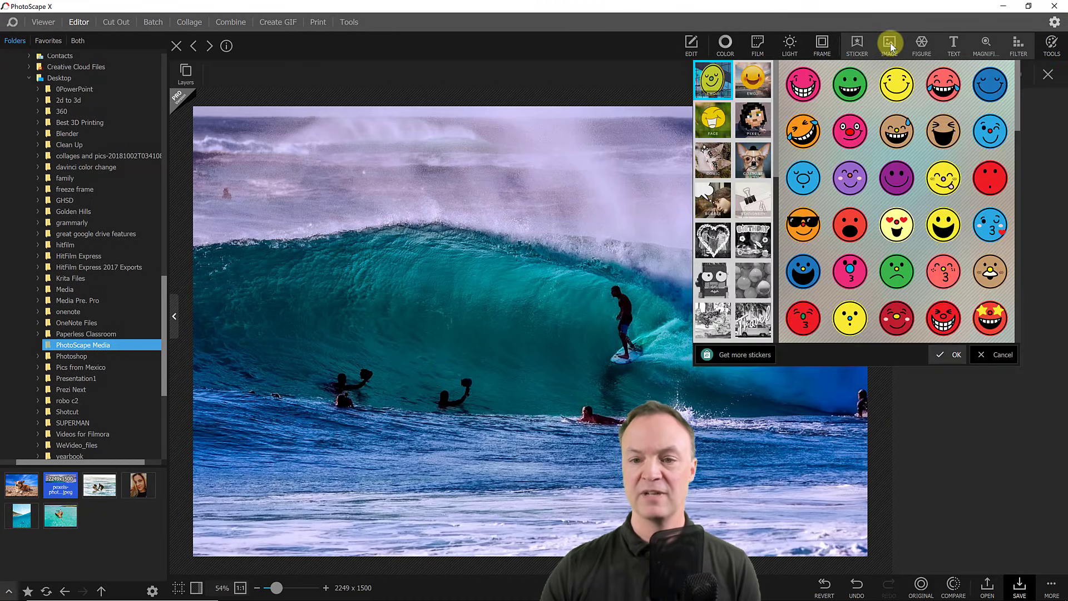
left_click(889, 45)
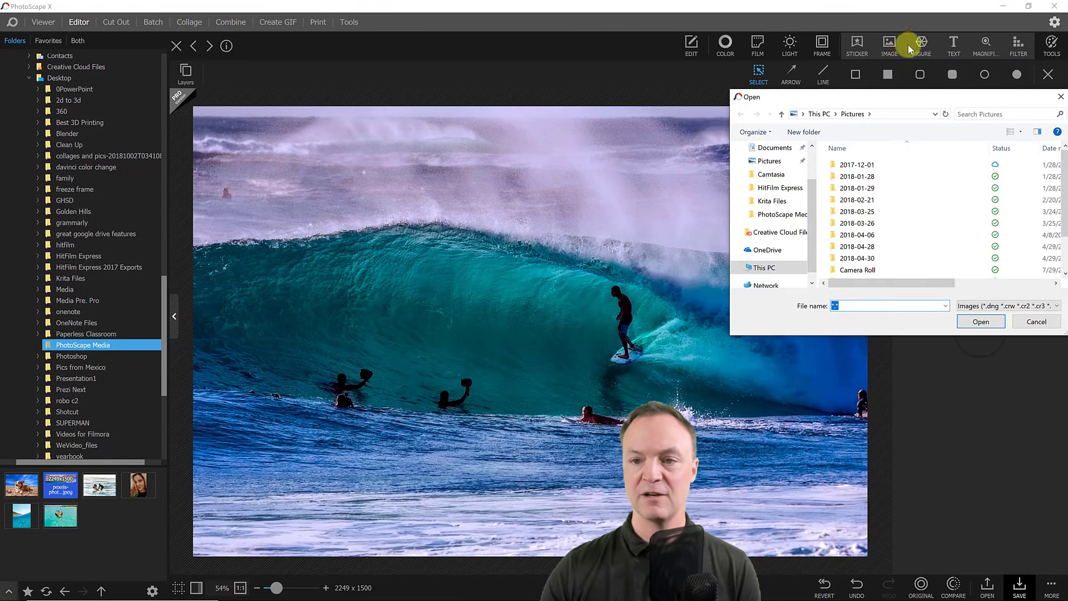
left_click(1031, 322)
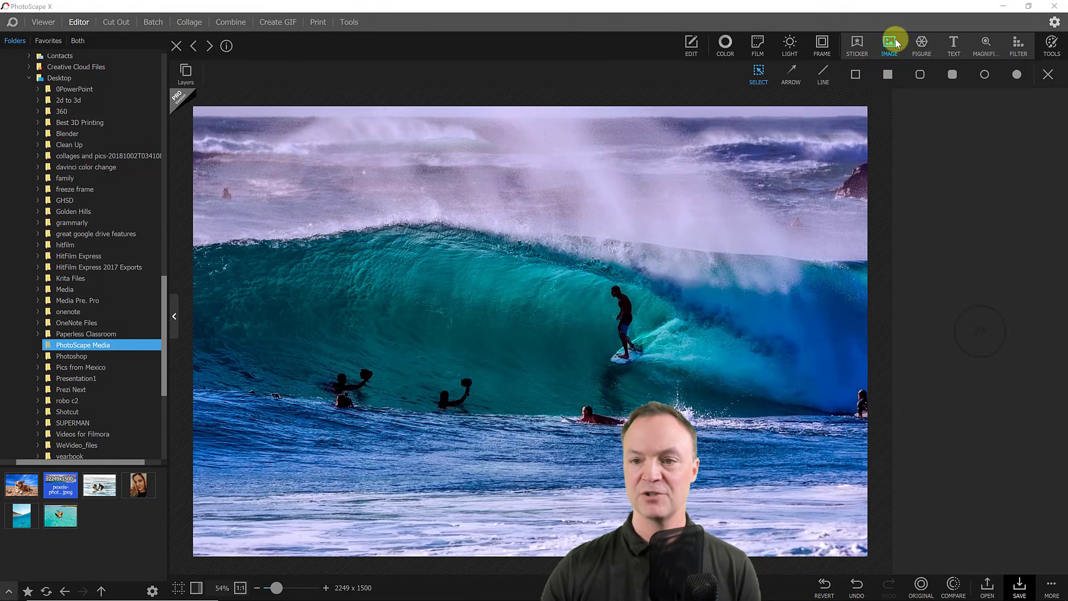
- Add a text object, move it up to the wave face beside the standing surfer's head, and change its wording to "Hello"
left_click(952, 44)
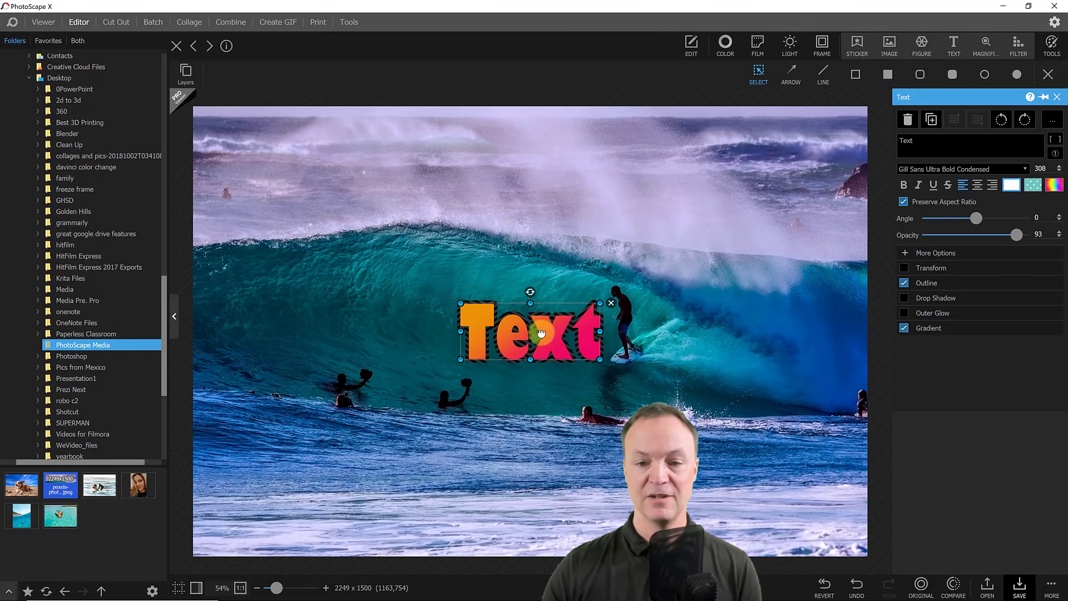
left_click_drag(562, 308, 569, 259)
left_click(906, 146)
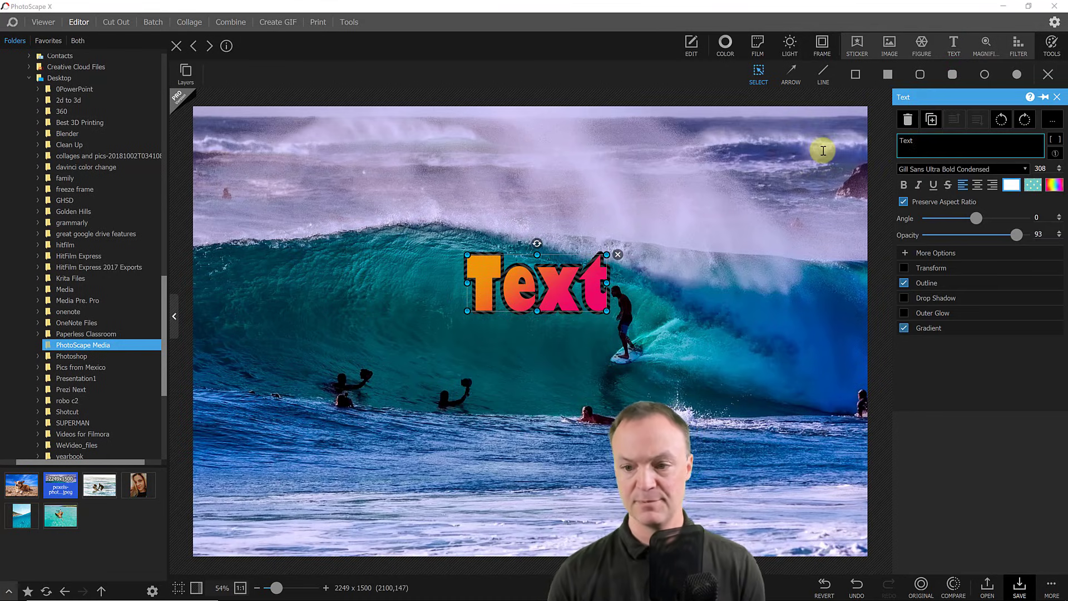
key("BackSpace")
key("BackSpace")
key("BackSpace")
key("BackSpace")
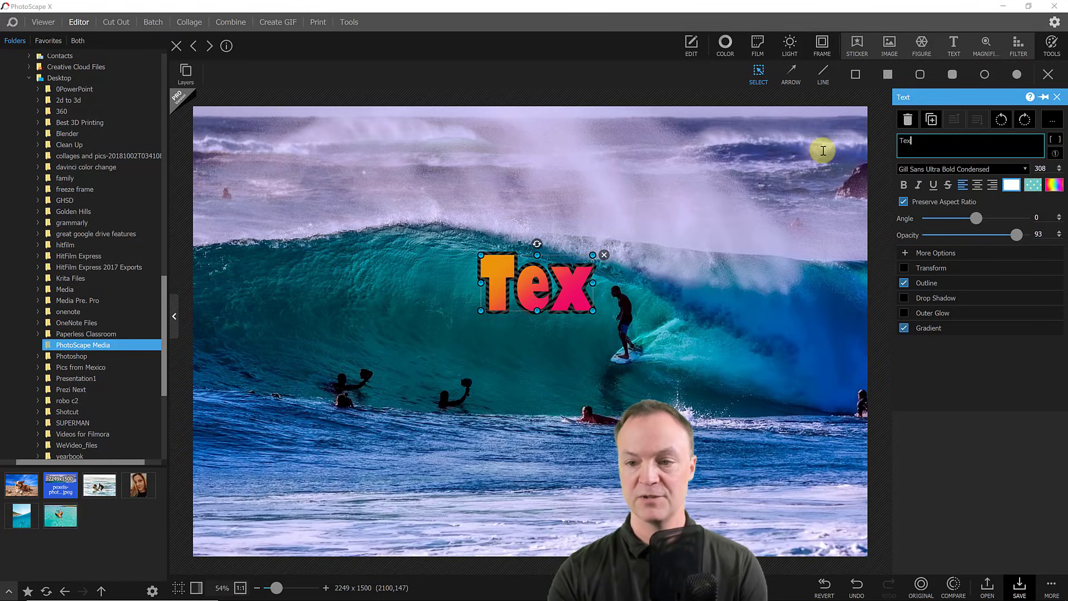
type("Hr")
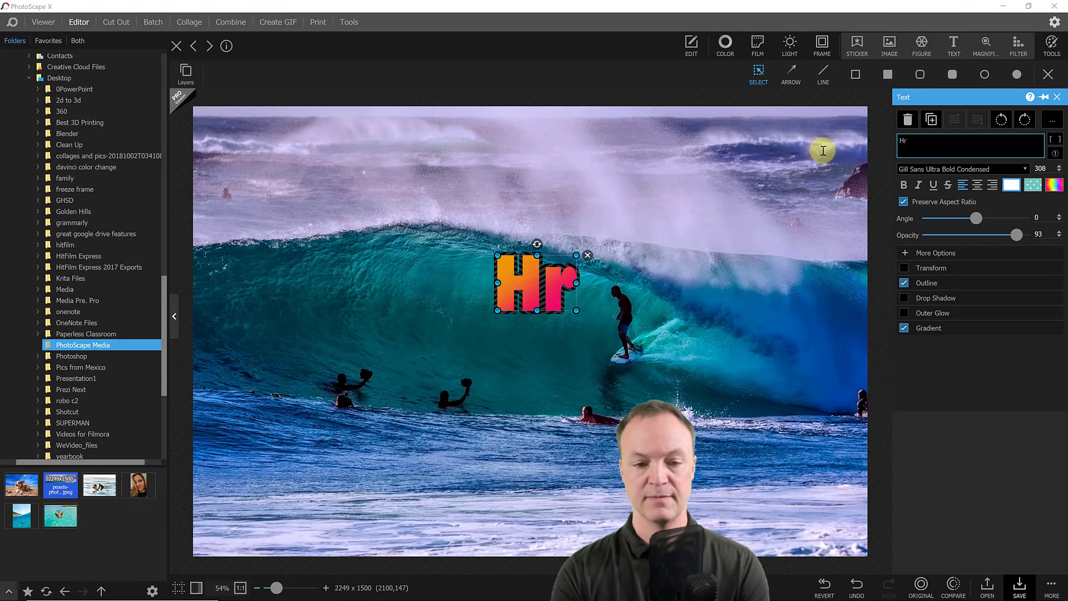
key("BackSpace")
type("ello")
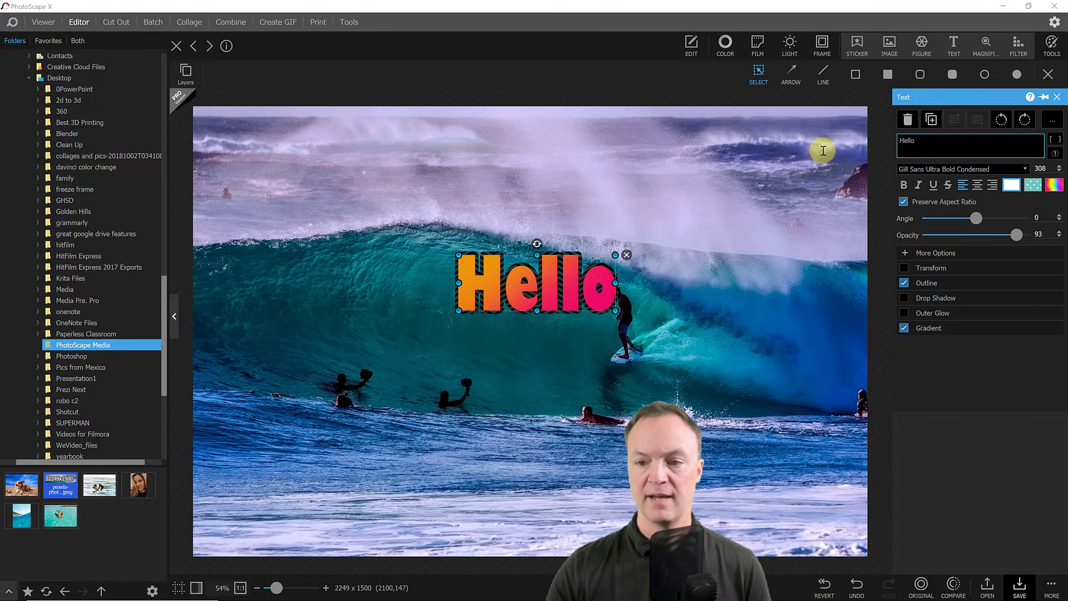
- Color the Hello text pure red (#ff0000) and turn off its outline
left_click(1013, 186)
left_click(1011, 186)
left_click(940, 245)
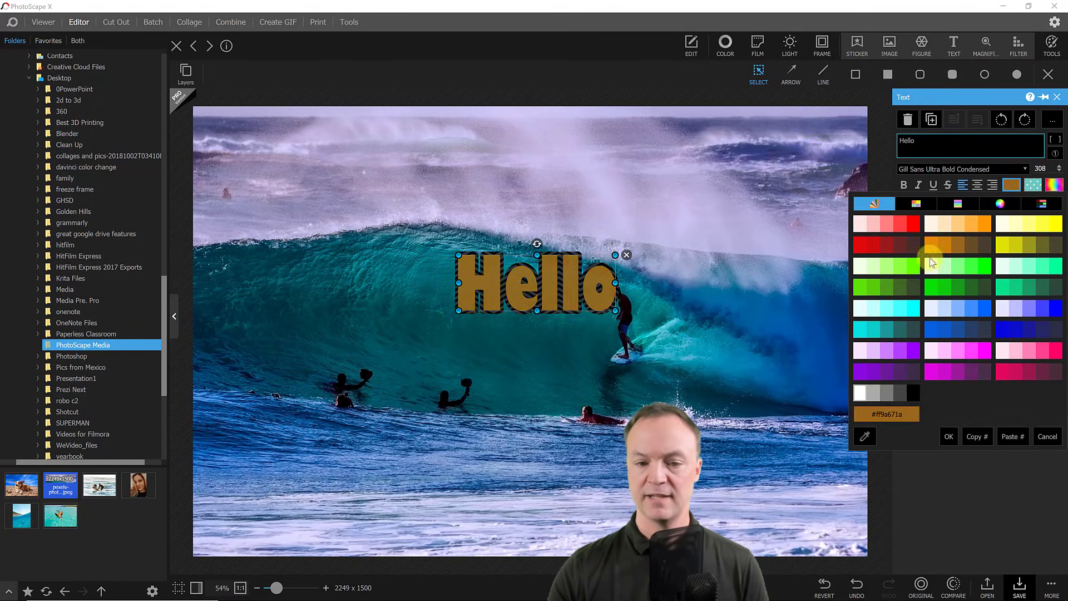
left_click(904, 277)
left_click(901, 245)
left_click(913, 224)
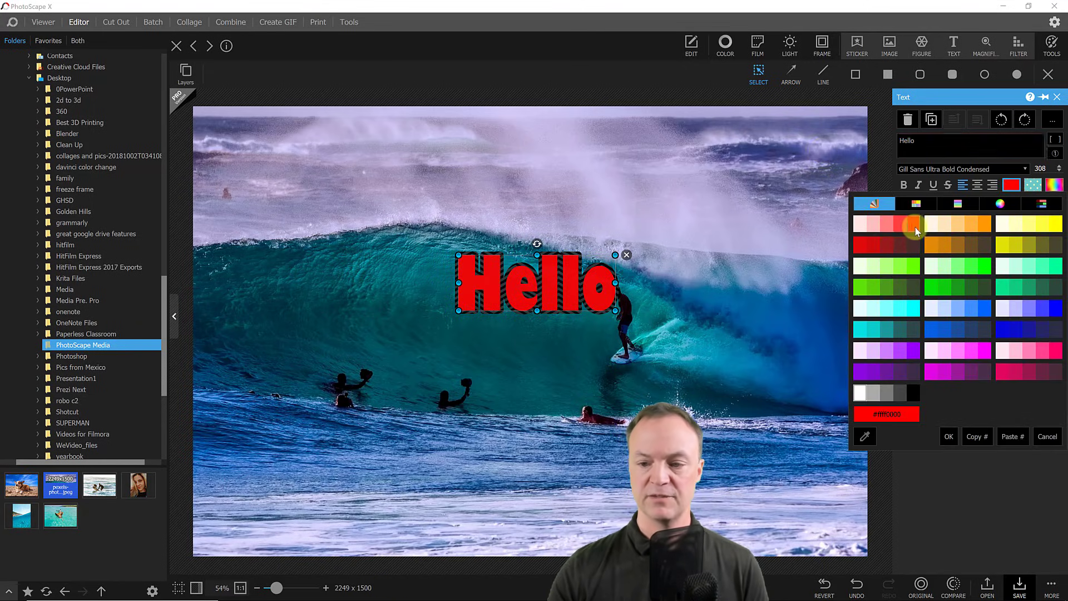
double_click(913, 227)
left_click(904, 283)
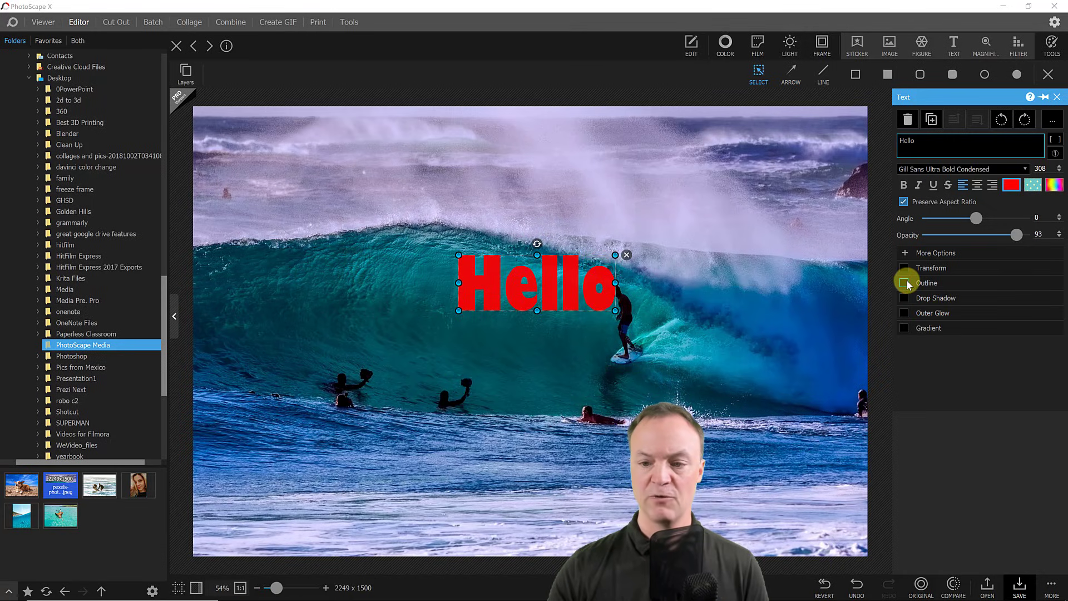
- Try the Transform option on the text and turn it off again, and add a drop shadow with distance 31
left_click(904, 269)
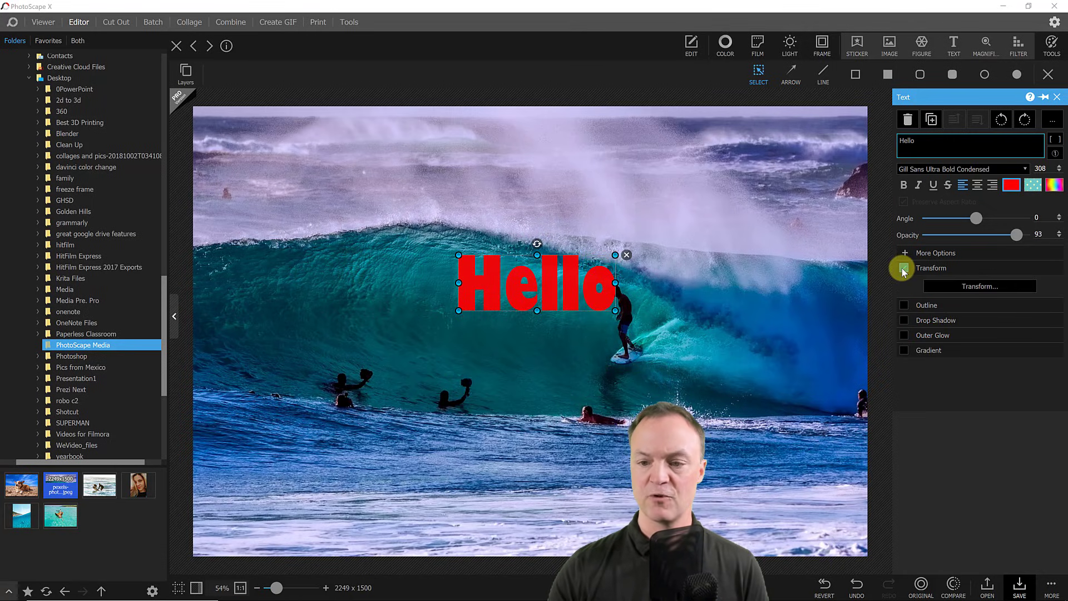
left_click(903, 269)
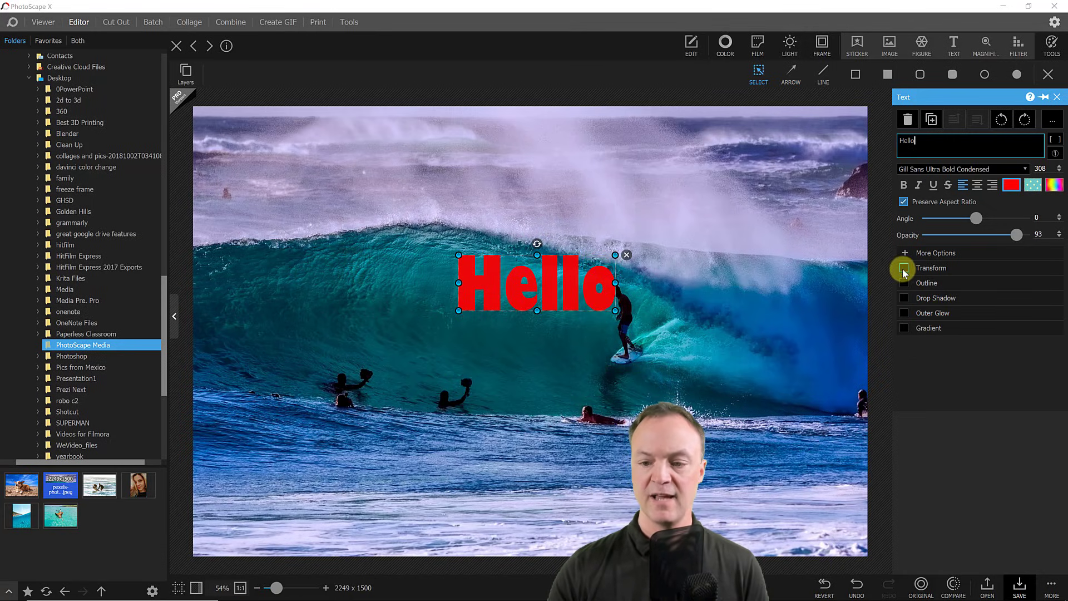
left_click(903, 298)
mouse_move(951, 333)
left_mouse_down()
mouse_move(937, 334)
mouse_move(979, 336)
mouse_move(963, 334)
left_mouse_up()
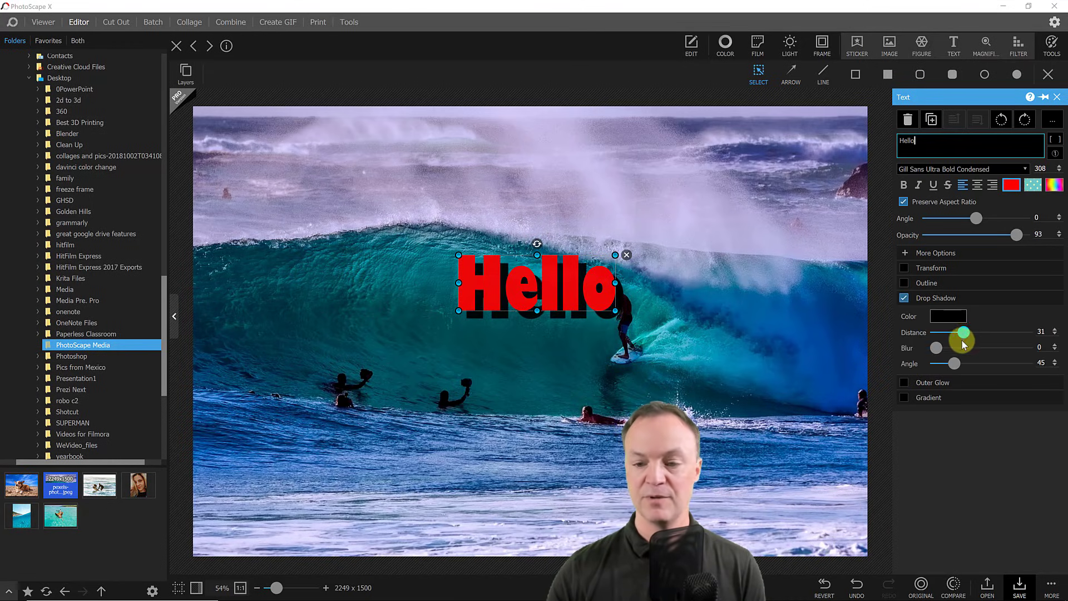
- Move the Hello text up onto the wave crest, away from the surfer, and enlarge it to size 372
left_click(510, 274)
left_click_drag(510, 274, 420, 236)
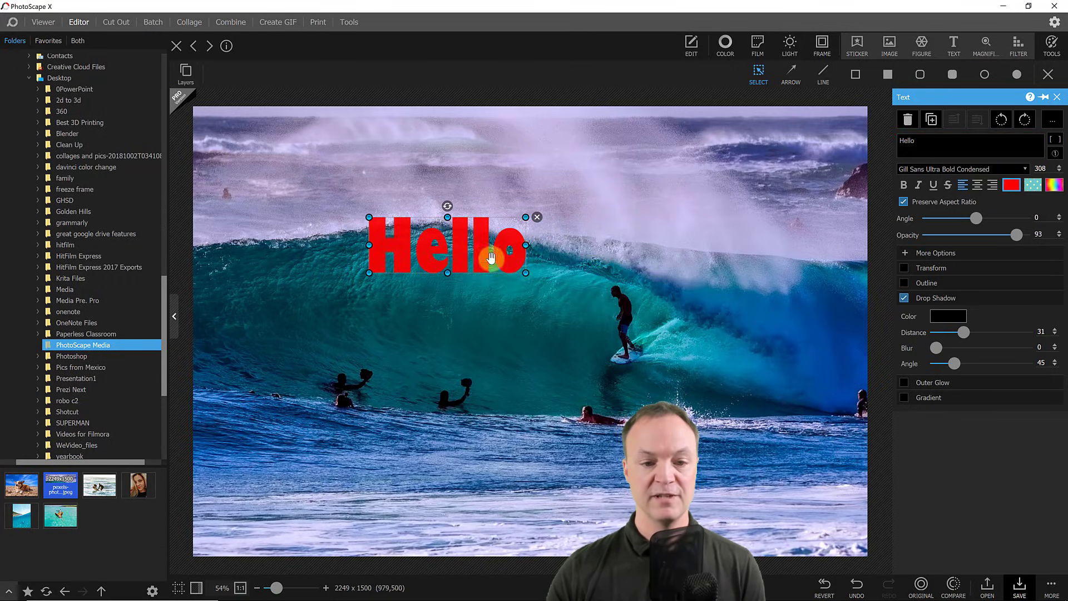
left_click_drag(523, 270, 561, 293)
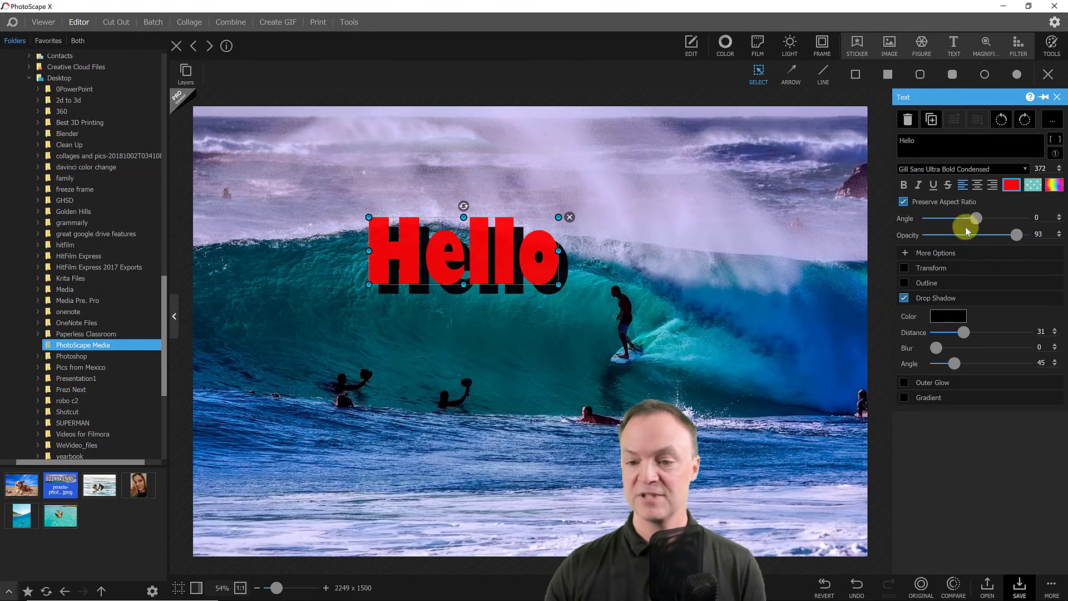
- Delete the Hello text from the photo
key("Delete")
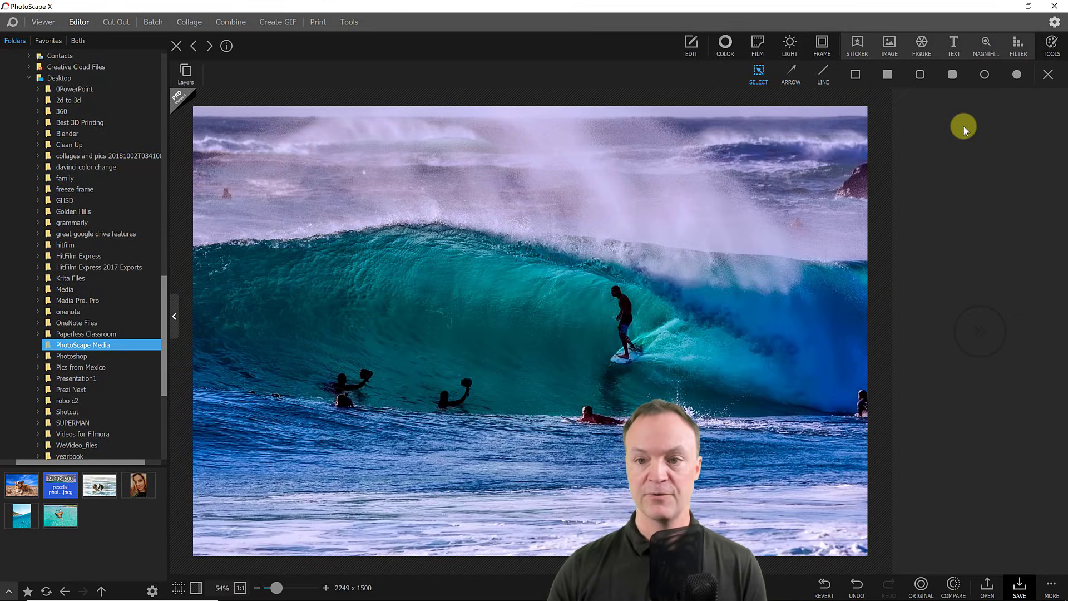
- Draw a curved white freehand stroke from the spray across the wave to the surfer, using the Draw tool at brush size 10
left_click(1048, 50)
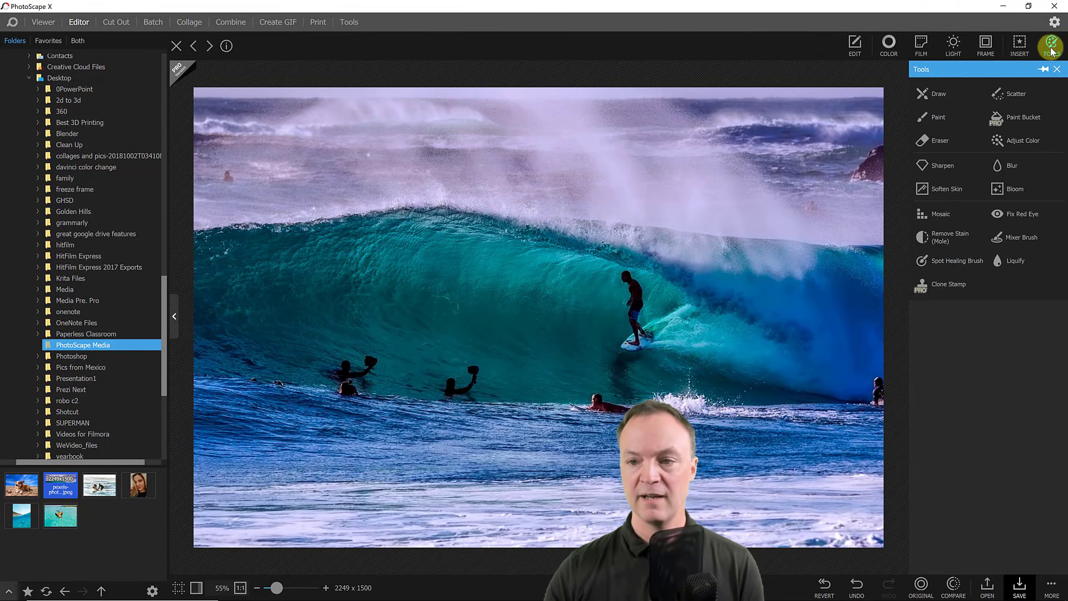
left_click(932, 98)
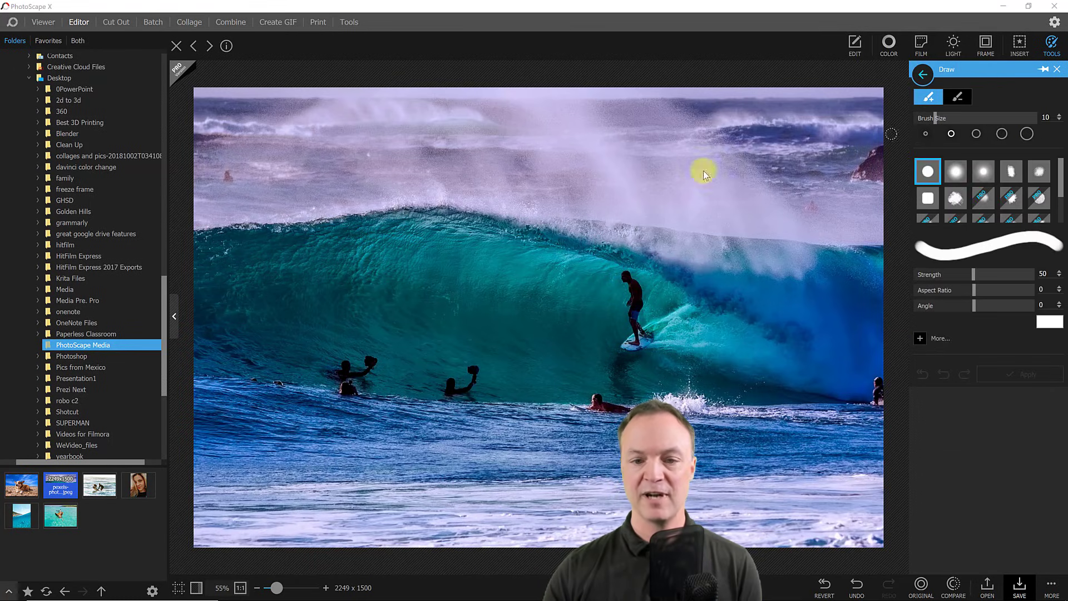
left_click_drag(566, 173, 418, 233)
left_click_drag(503, 267, 676, 303)
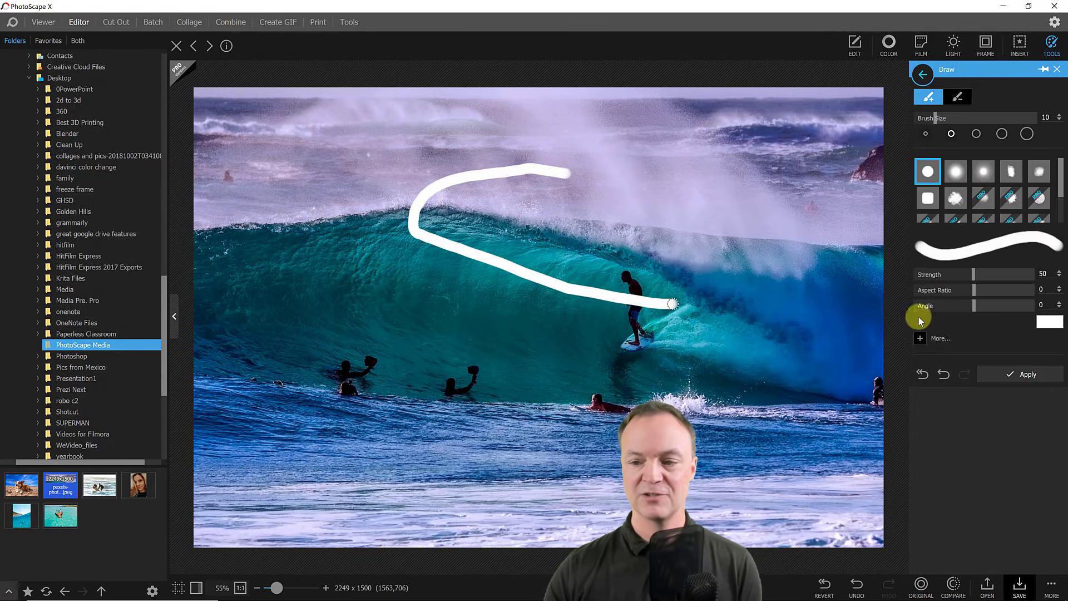
- Draw a red stroke across the white one beside the surfer, and discard all the drawn strokes
left_click(1044, 322)
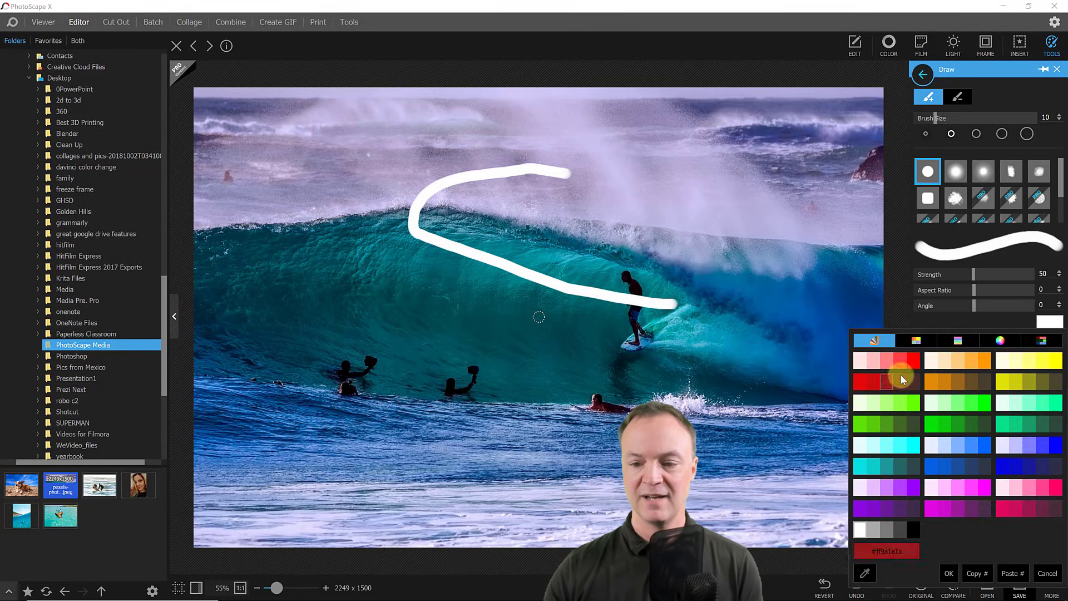
left_click(907, 359)
mouse_move(679, 259)
left_mouse_down()
mouse_move(565, 307)
mouse_move(539, 359)
left_mouse_up()
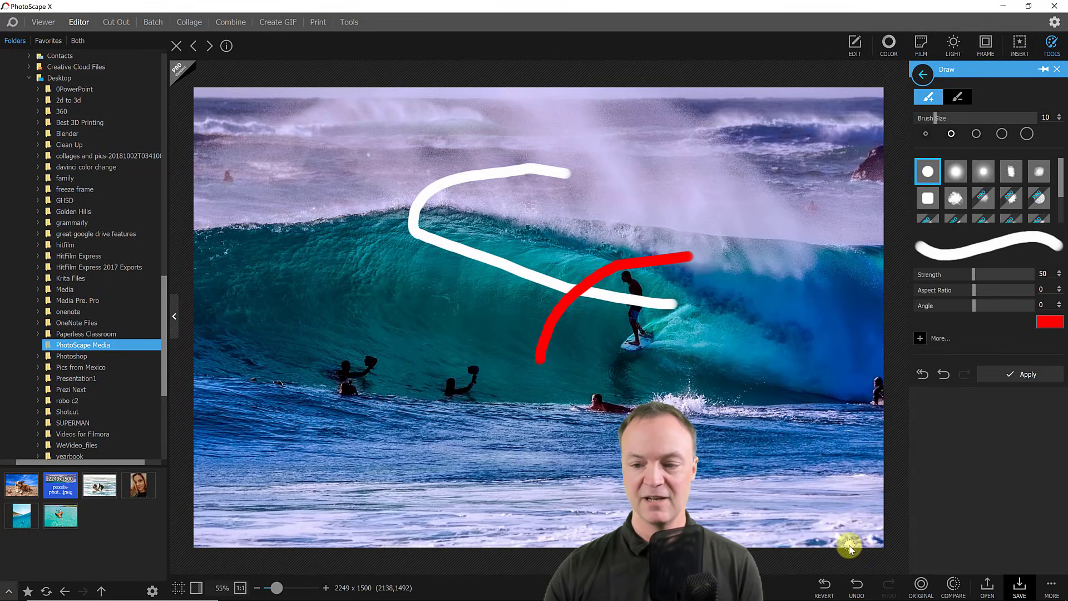
left_click(922, 375)
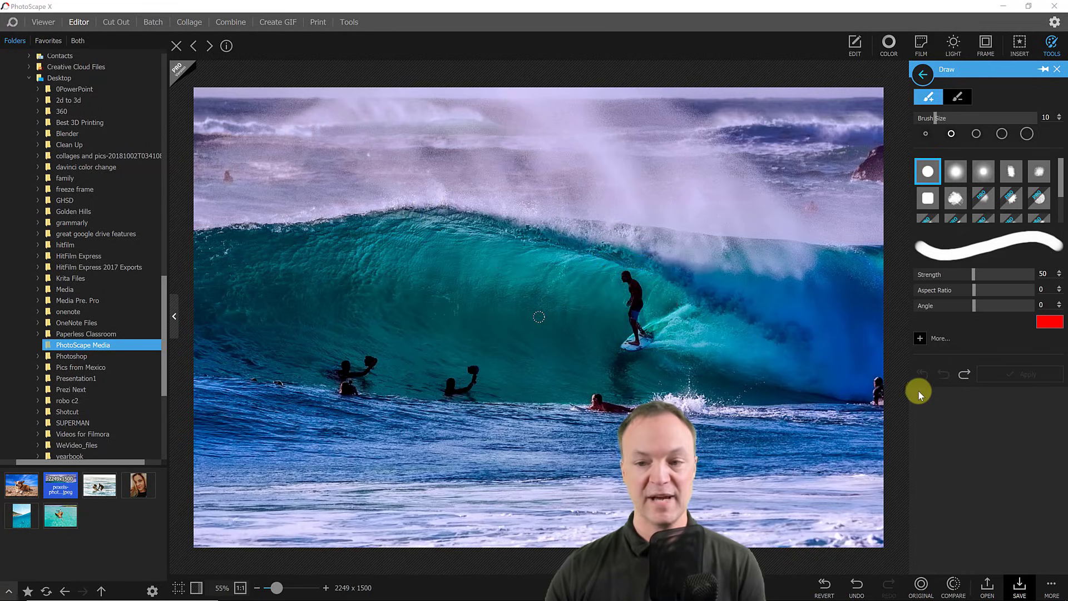
left_click(923, 74)
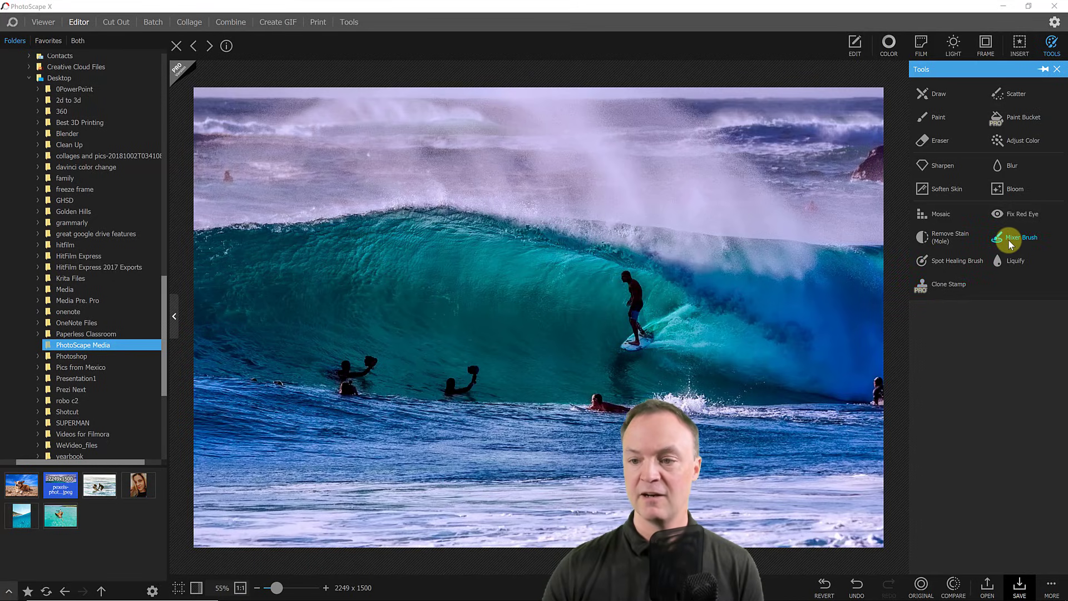
- Remove the camera-holding swimmer in the middle of the wave base using the Spot Healing Brush at size 45
left_click(958, 259)
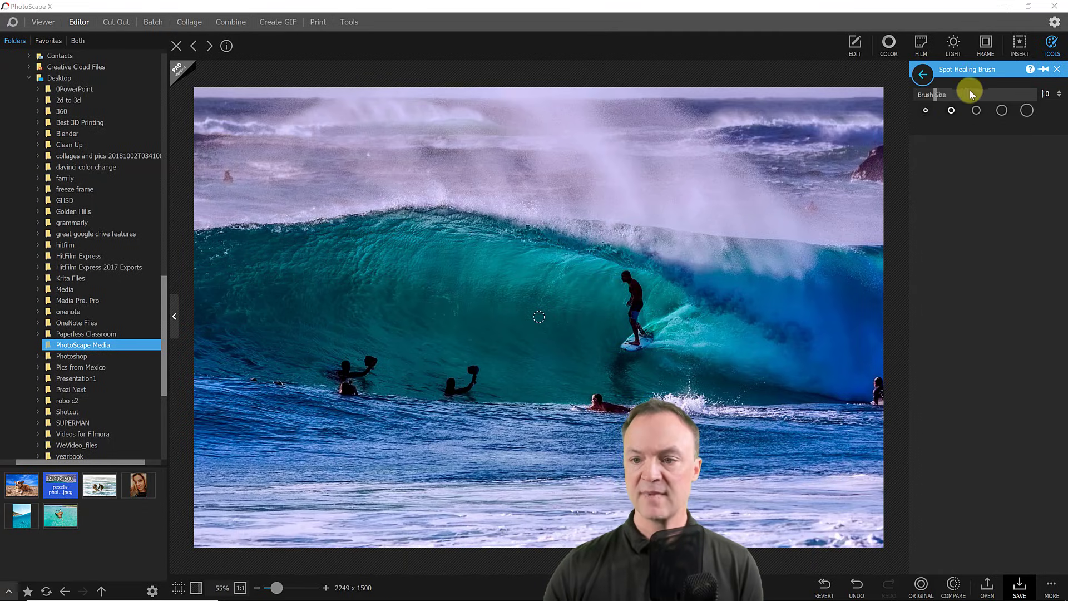
left_click_drag(934, 100, 973, 97)
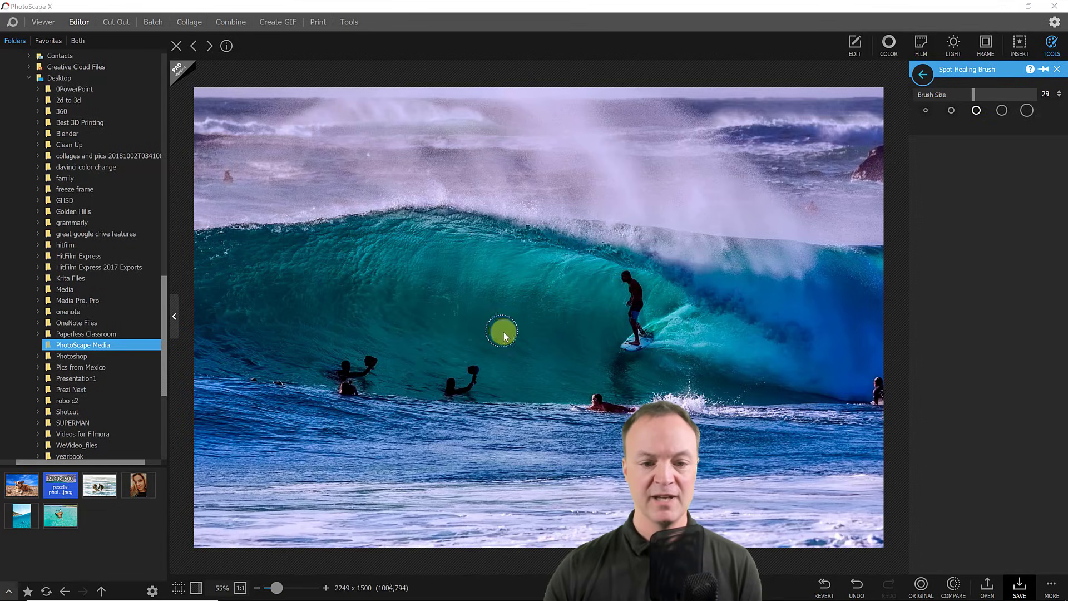
left_click(1001, 110)
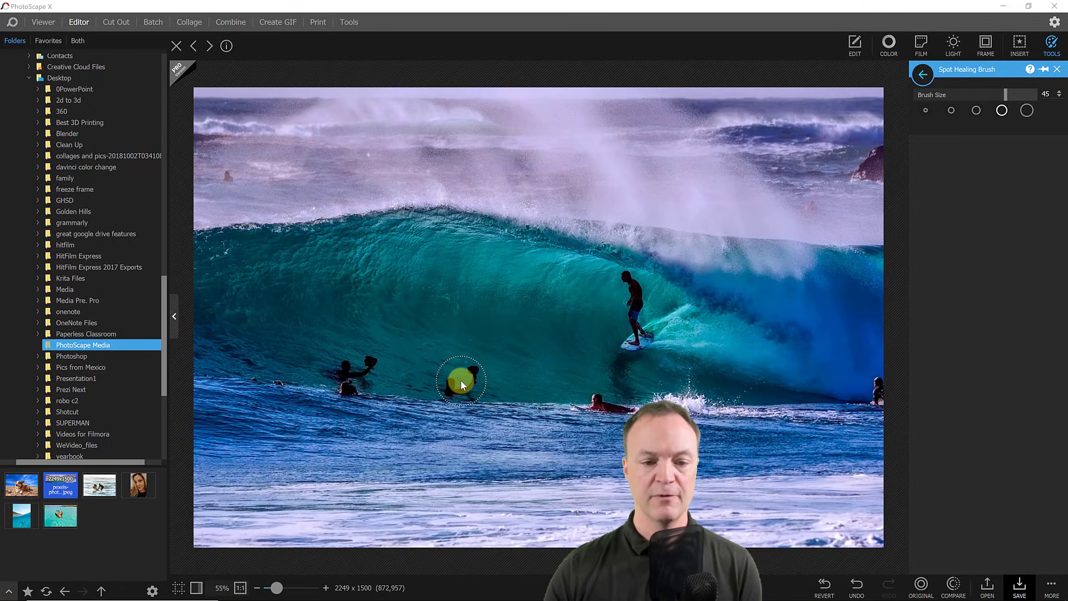
left_click(461, 380)
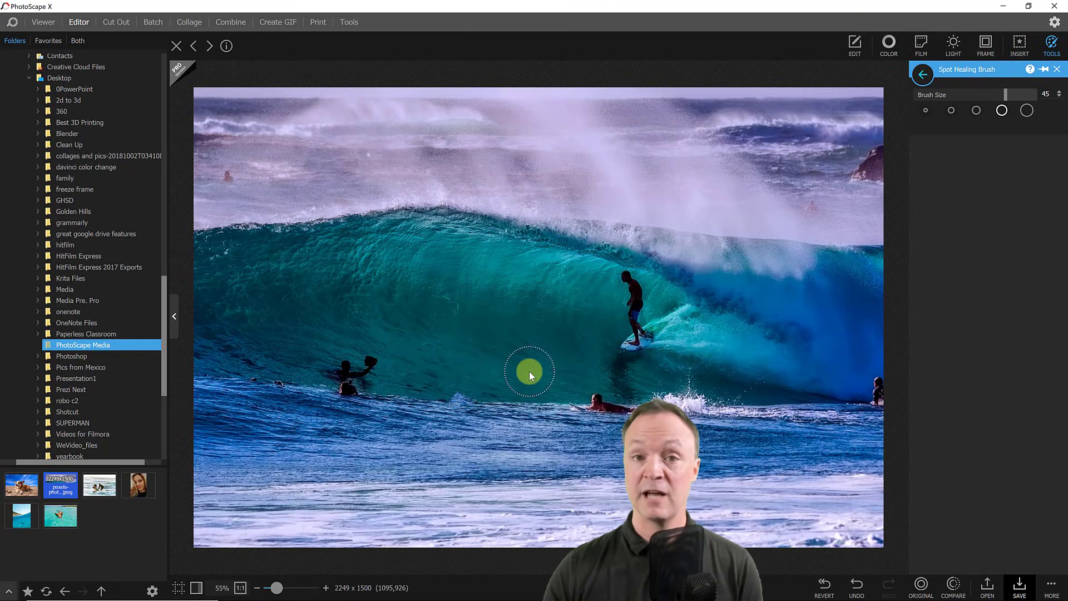
- Set the healing brush size to 48 and remove the two swimmers at the left of the wave base
left_click_drag(1000, 95, 1012, 96)
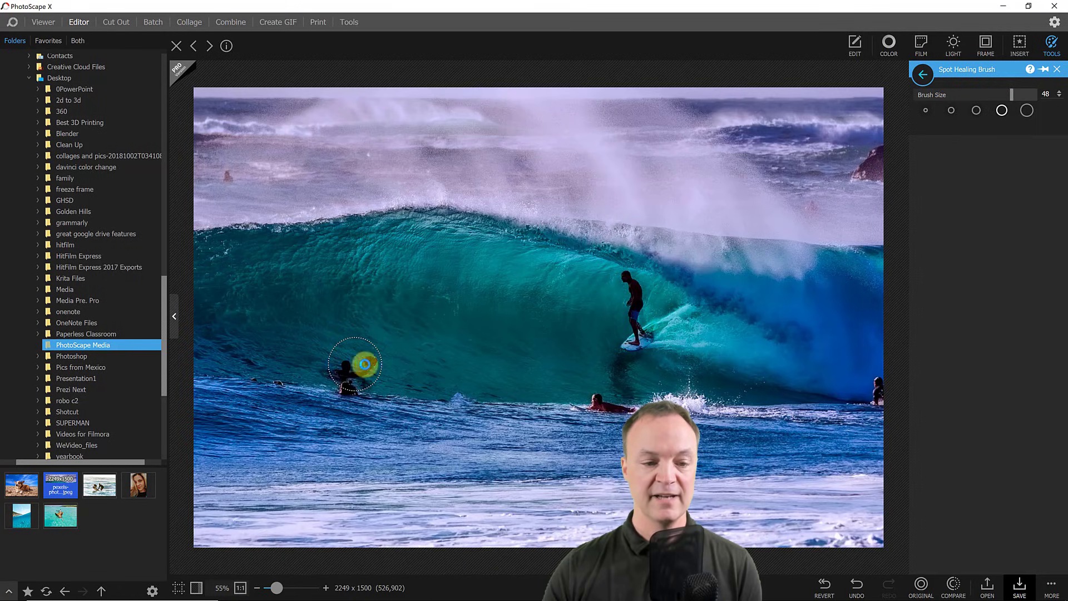
left_click(356, 364)
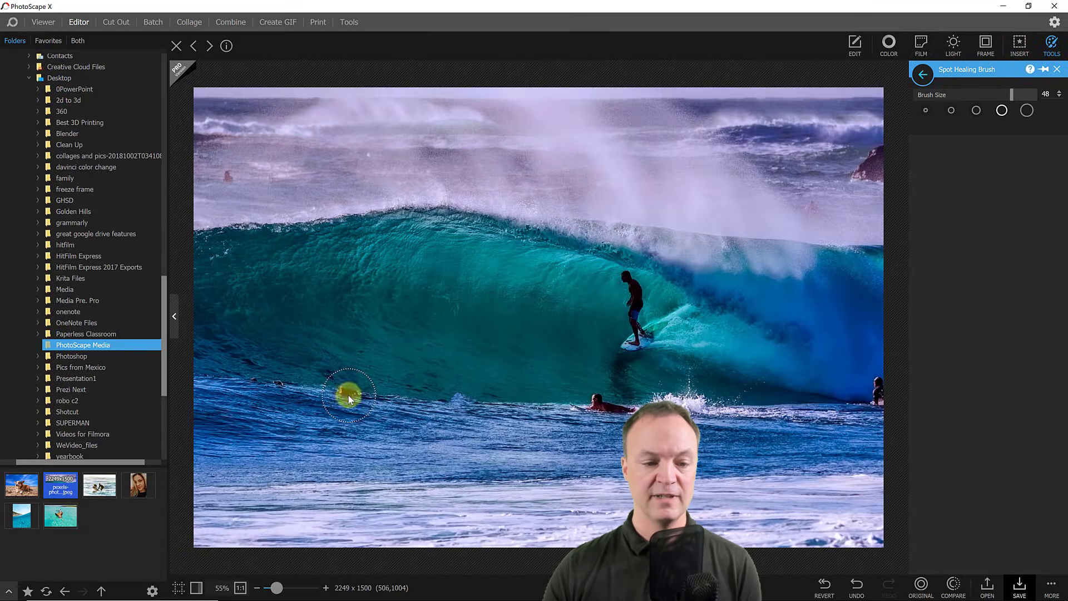
left_click(348, 395)
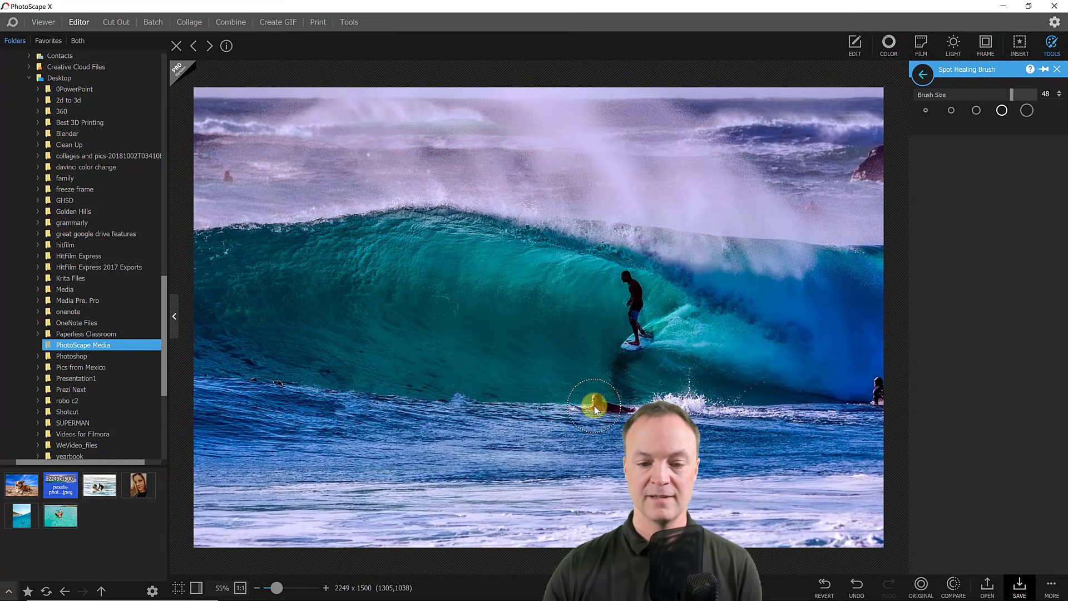
- Heal away the paddling surfer below the standing surfer, the swimmer at the photo's right edge and the distant figure at the upper left
left_click(594, 405)
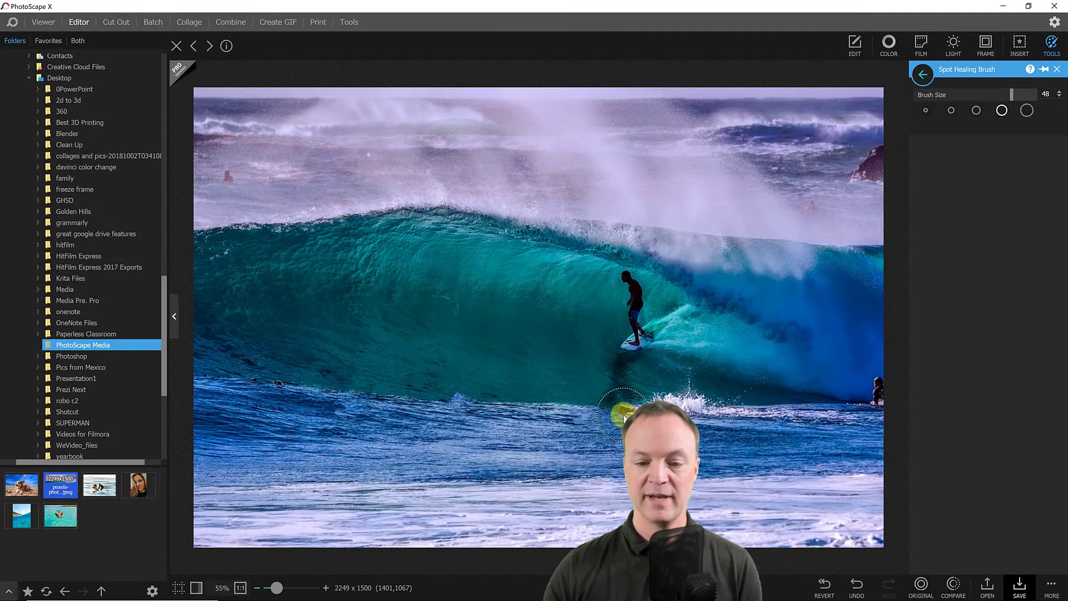
left_click(621, 412)
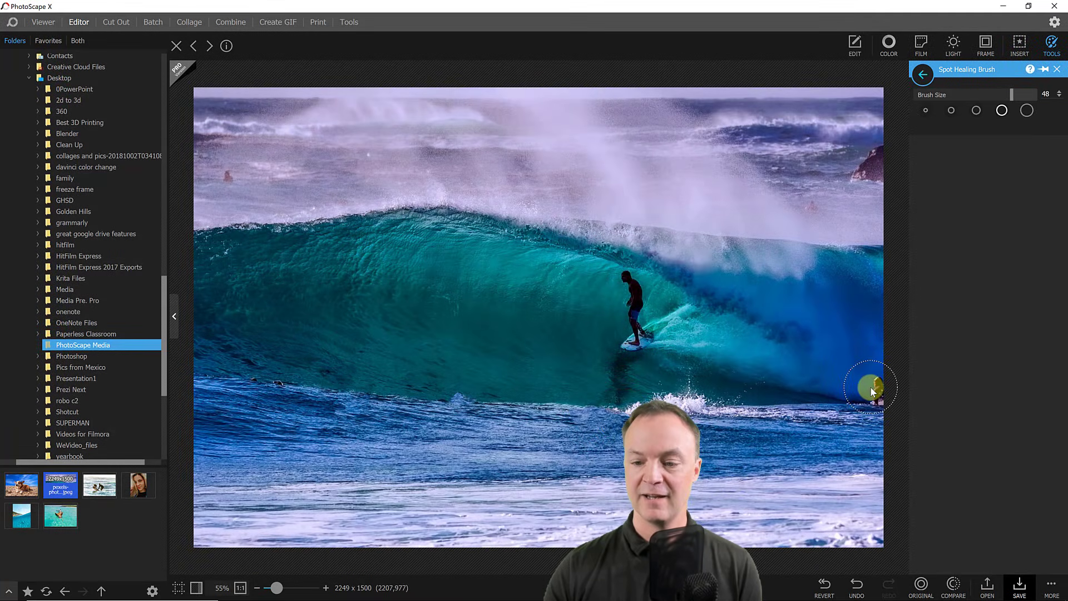
left_click(871, 390)
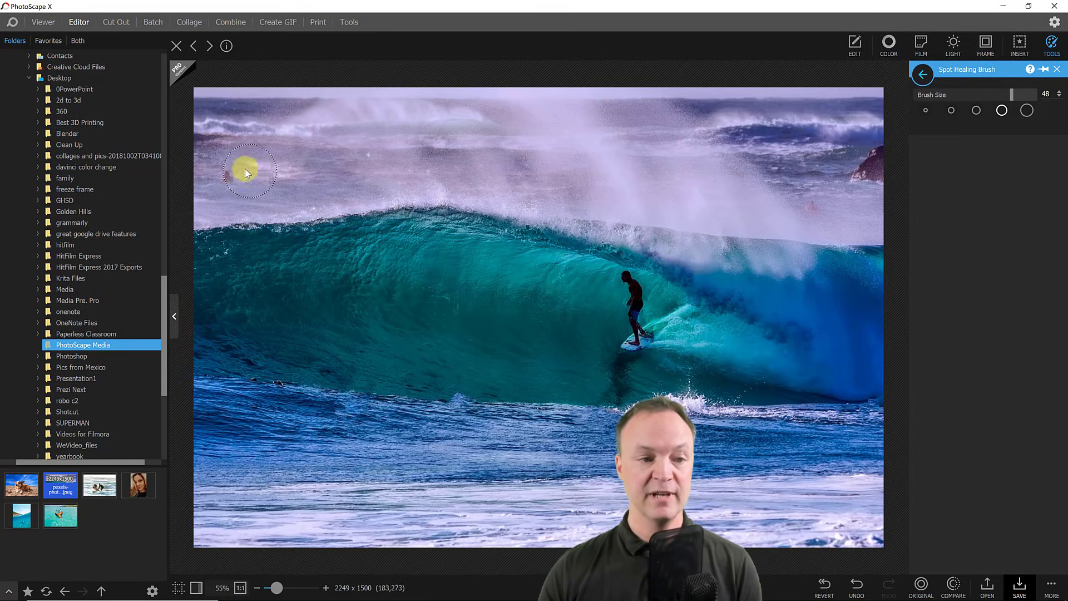
left_click(231, 172)
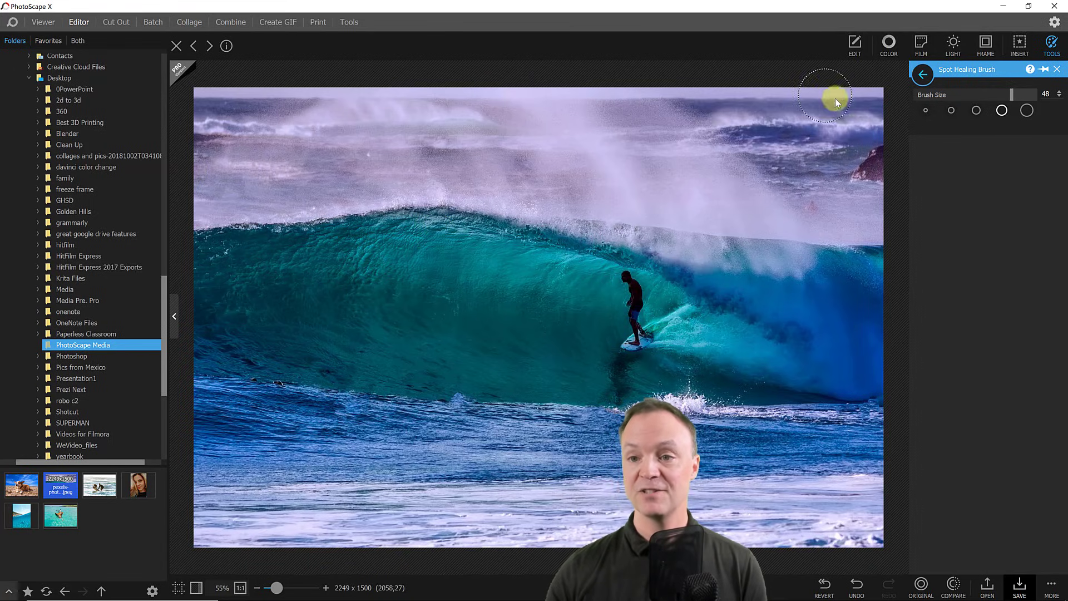
- Leave the healing tool and load the photo of the corgi on the beach into Cut Out
left_click(923, 72)
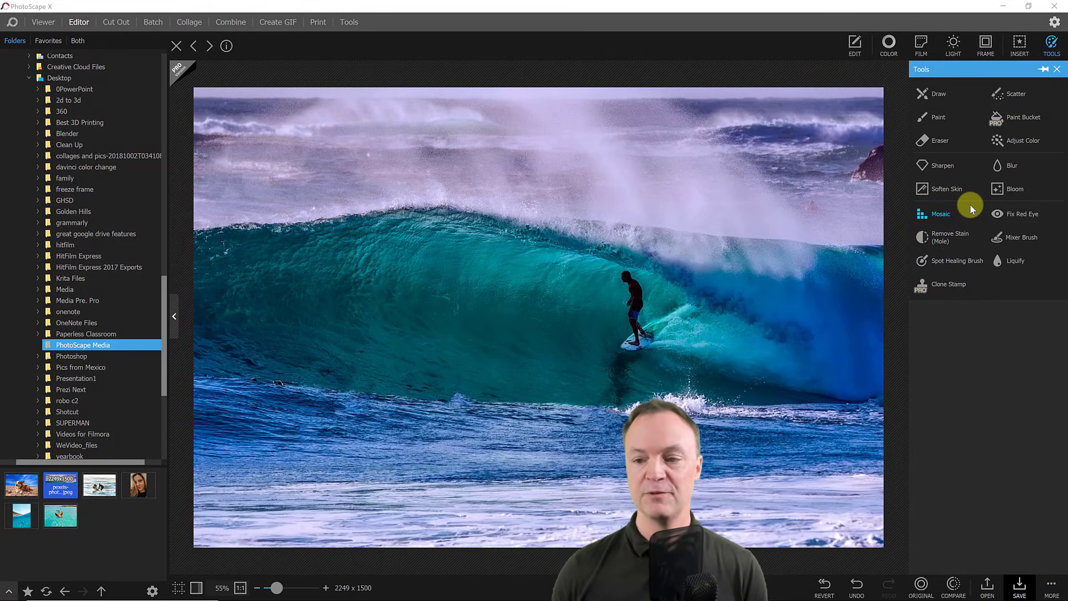
left_click(1011, 262)
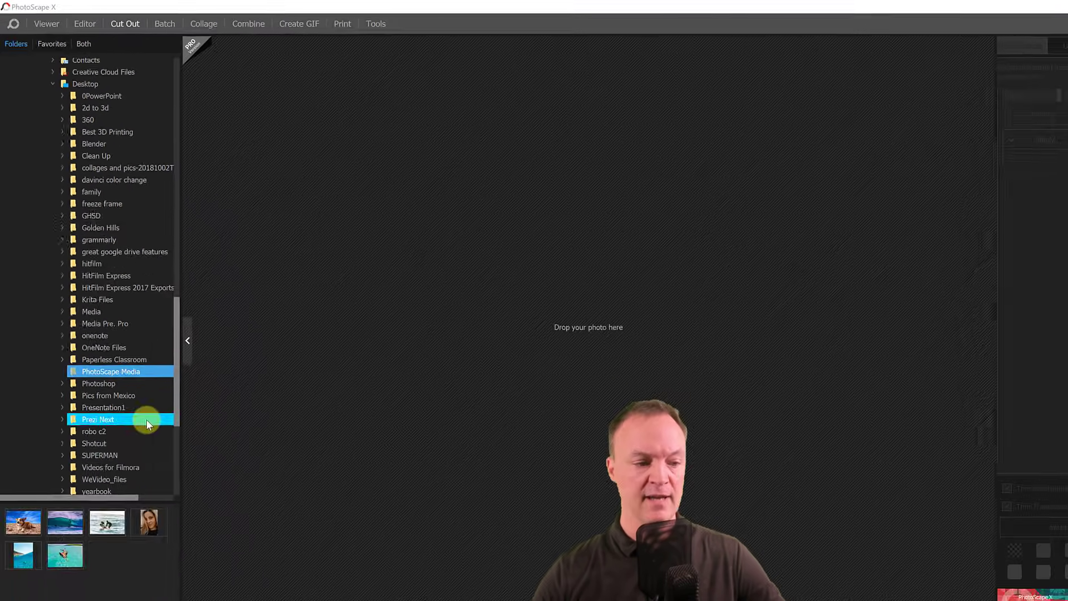
mouse_move(12, 488)
left_mouse_down()
mouse_move(67, 489)
mouse_move(494, 272)
left_mouse_up()
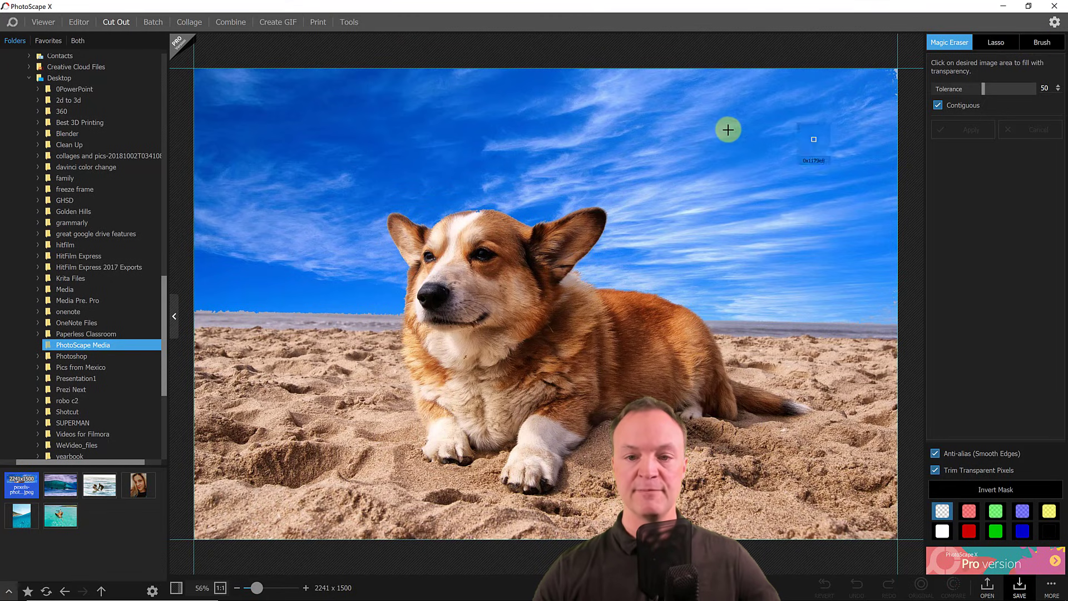
- Erase areas of the blue sky and clouds around the corgi using the Magic Eraser at tolerance 50 with Contiguous enabled
left_click(769, 142)
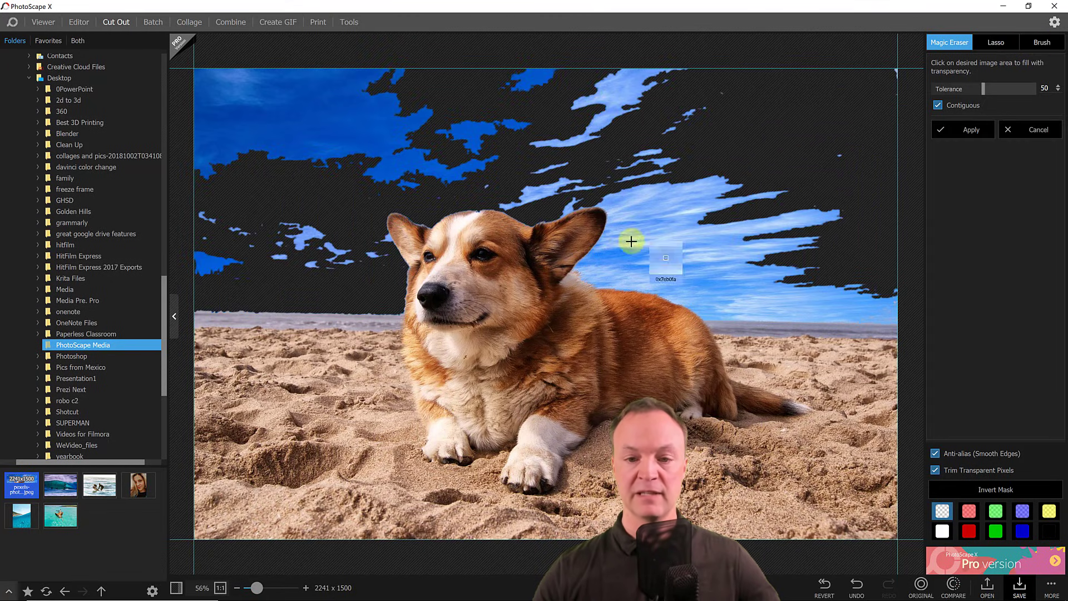
left_click(647, 230)
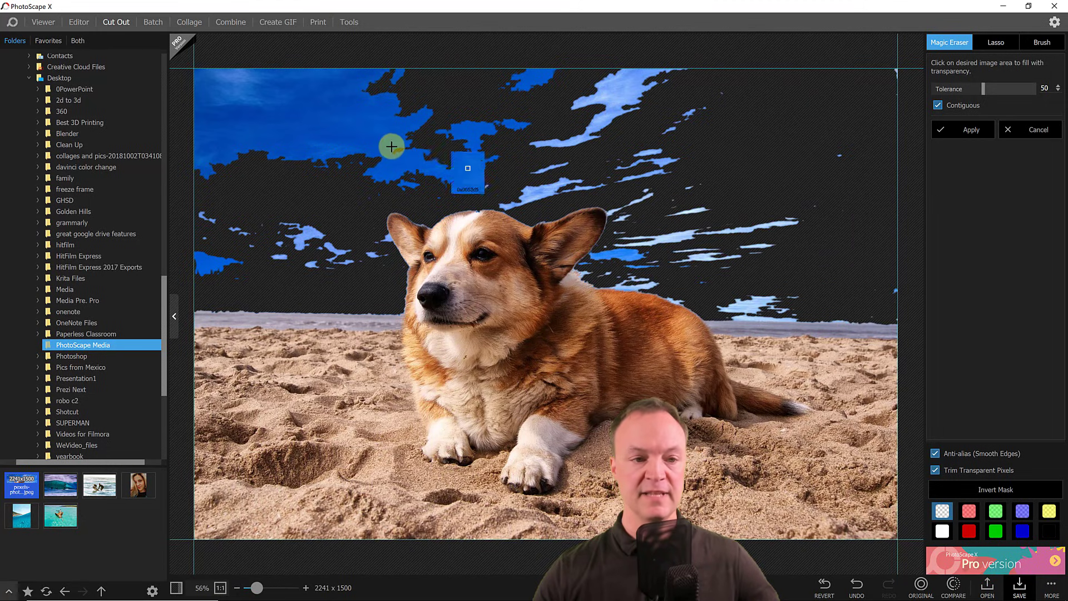
left_click(307, 239)
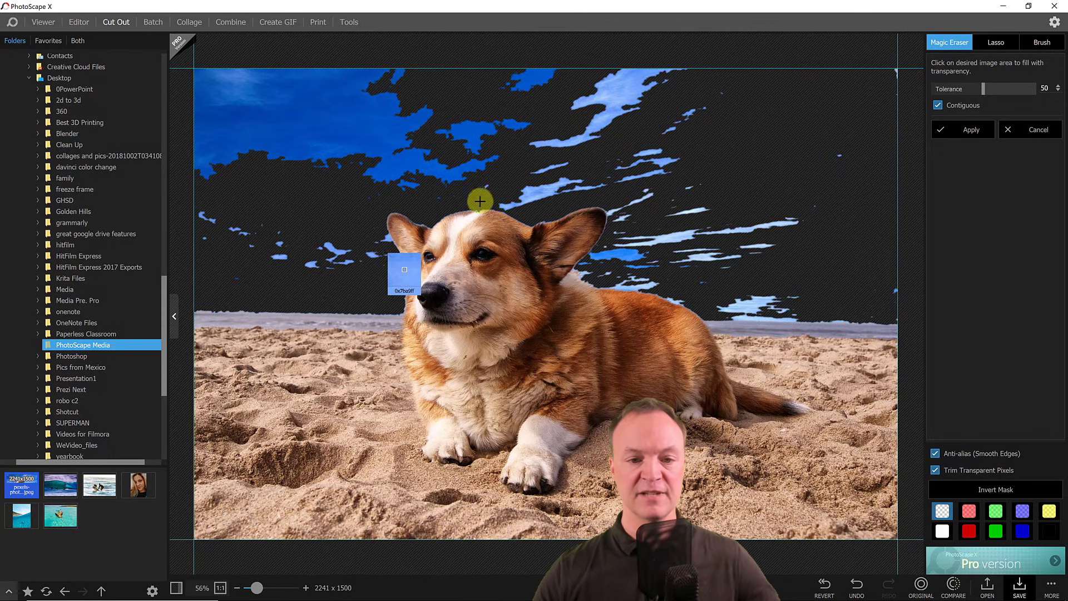
left_click(593, 177)
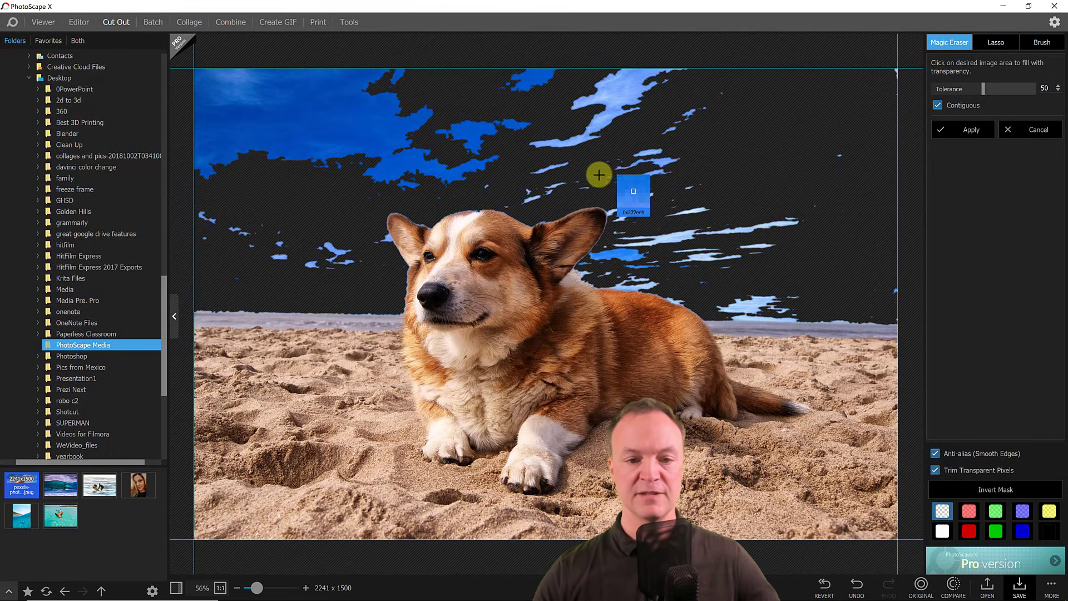
left_click(750, 300)
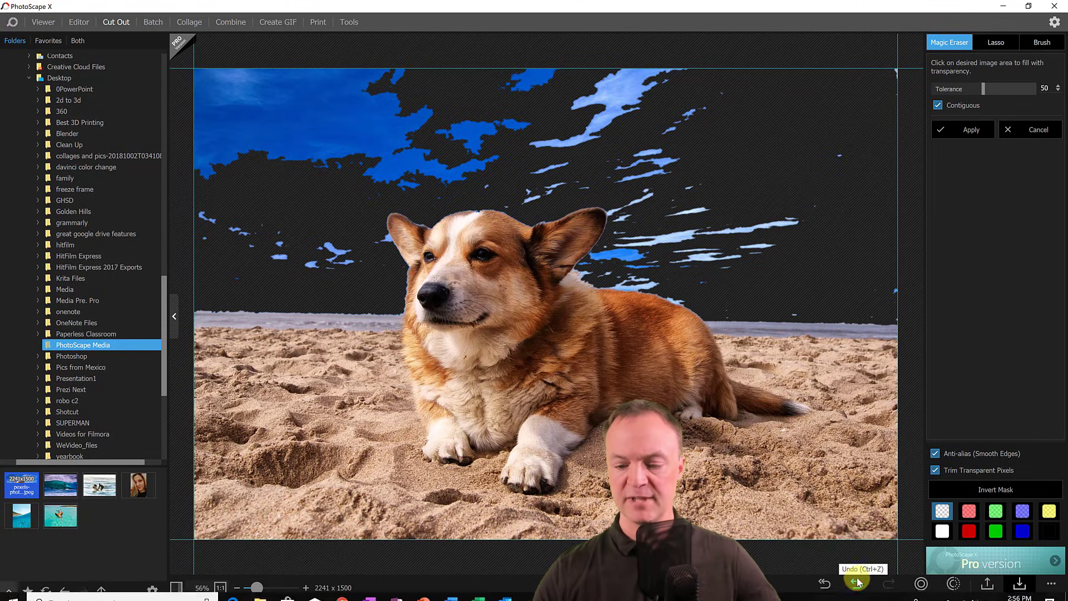
- Revert the cutout and erase most of the sky and clouds around the corgi with the Magic Eraser at tolerance 70
left_click(824, 583)
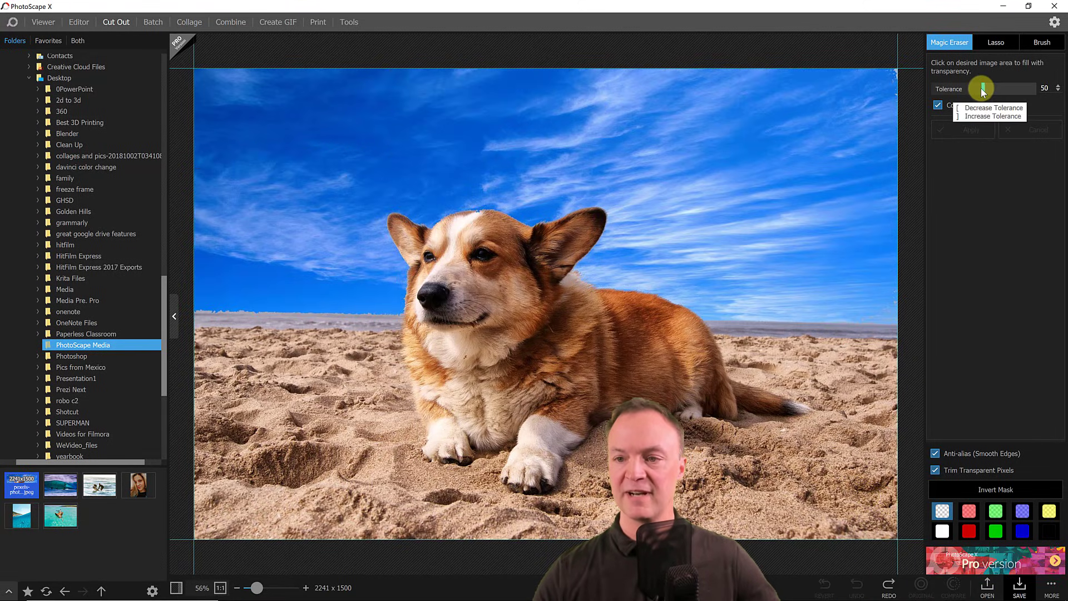
left_click_drag(981, 88, 1003, 91)
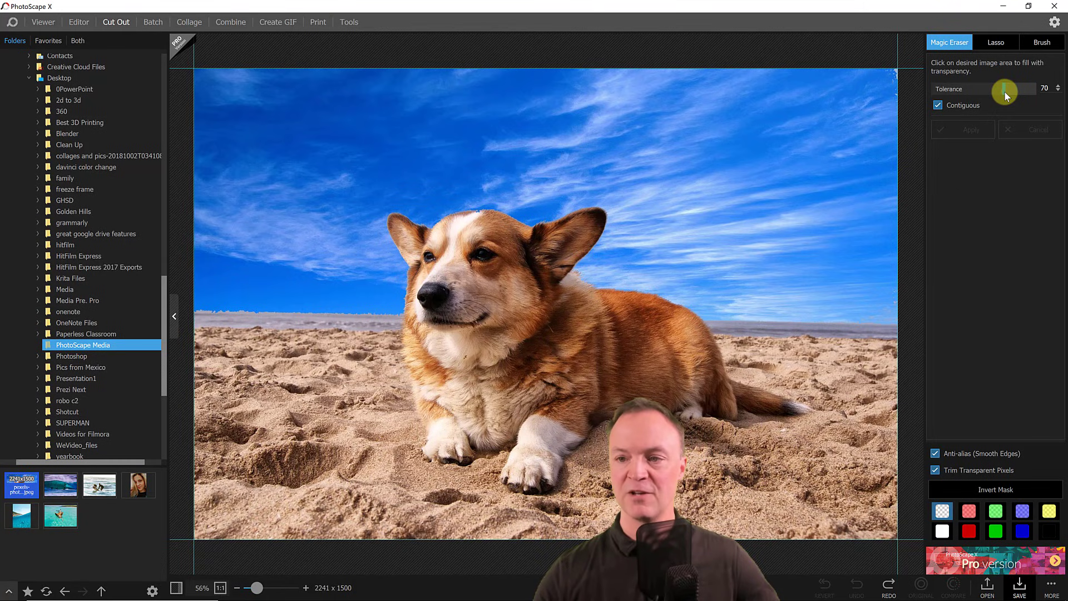
left_click(796, 238)
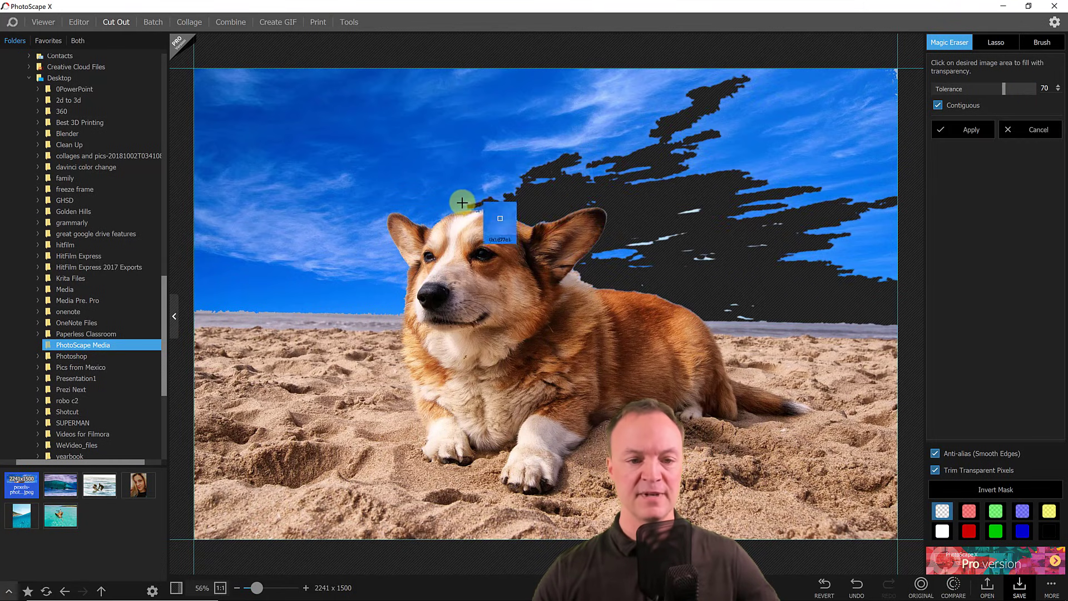
left_click(458, 204)
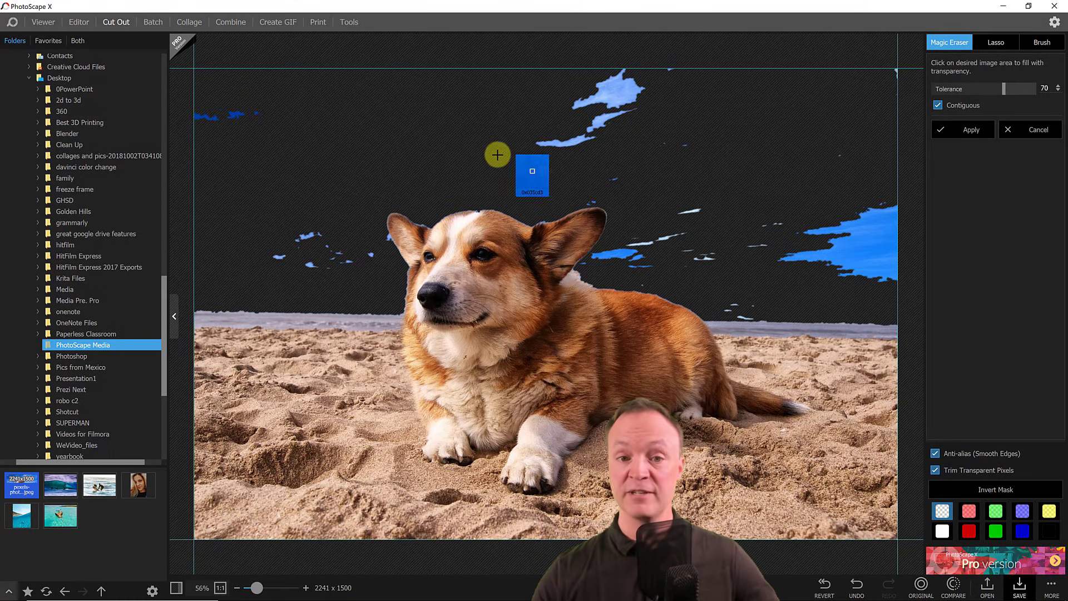
left_click(619, 88)
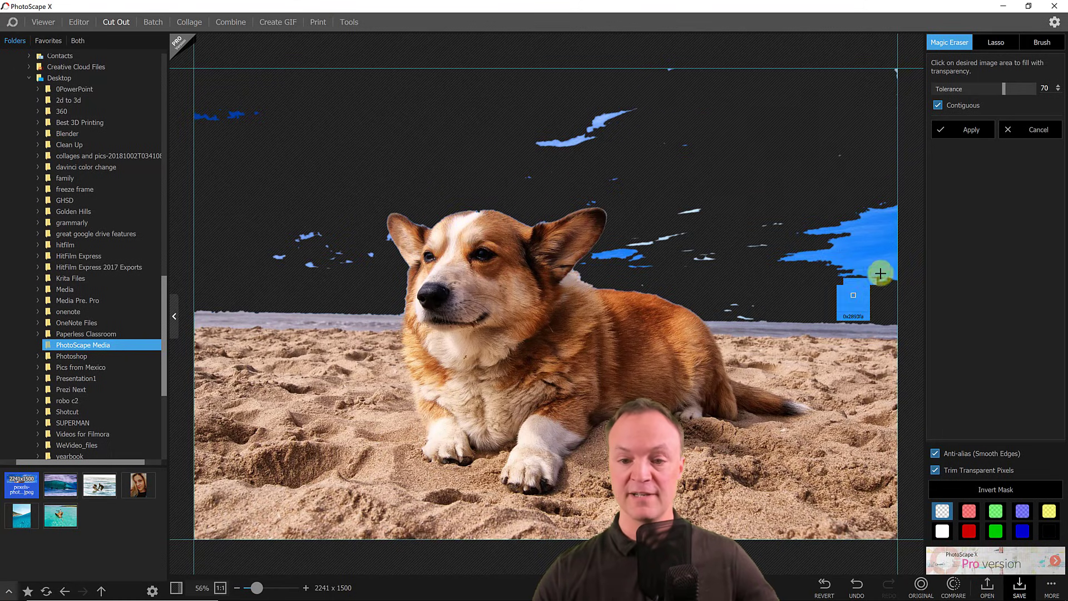
left_click(891, 242)
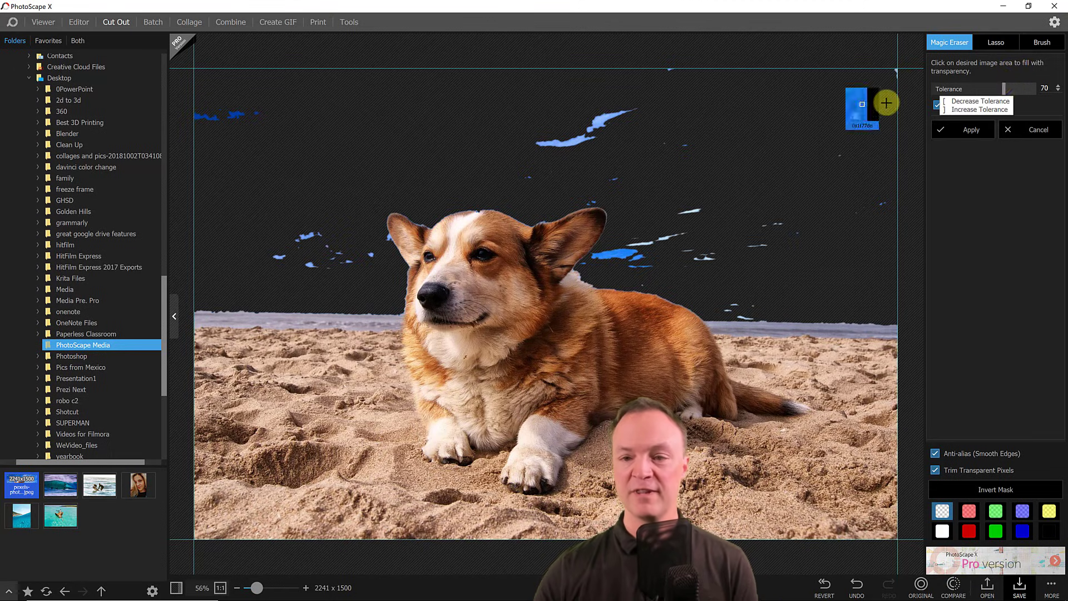
- Cut away the leftover cloud strip in the sky above the corgi with a closed Lasso path
left_click(995, 46)
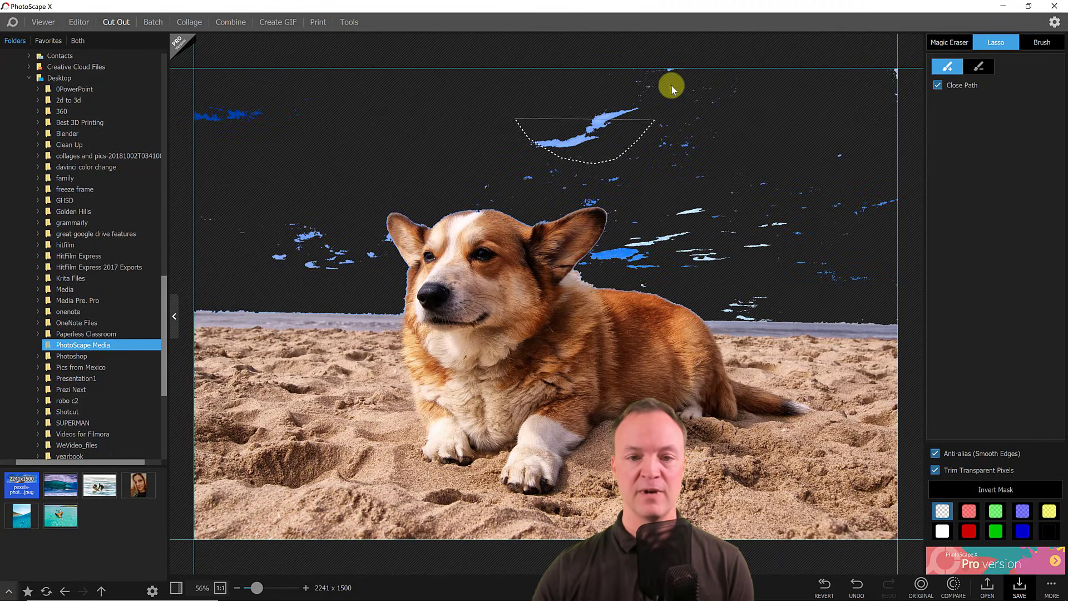
mouse_move(617, 67)
left_mouse_down()
mouse_move(546, 92)
mouse_move(522, 115)
mouse_move(538, 127)
left_mouse_up()
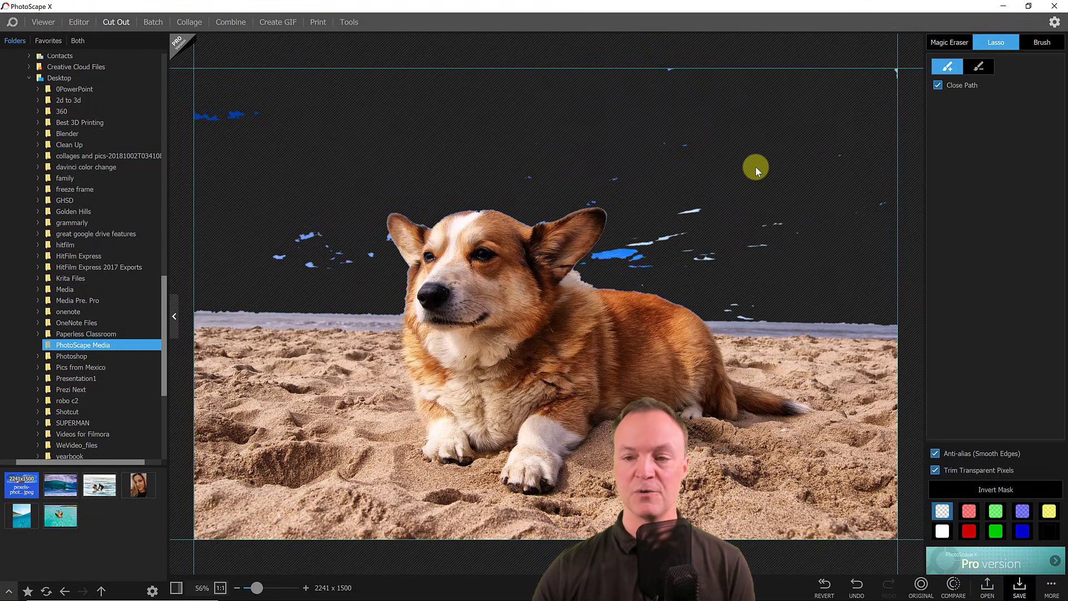
- Try restoring a patch of erased sky above the corgi's back with the Lasso in restore mode, and undo it
left_click(977, 66)
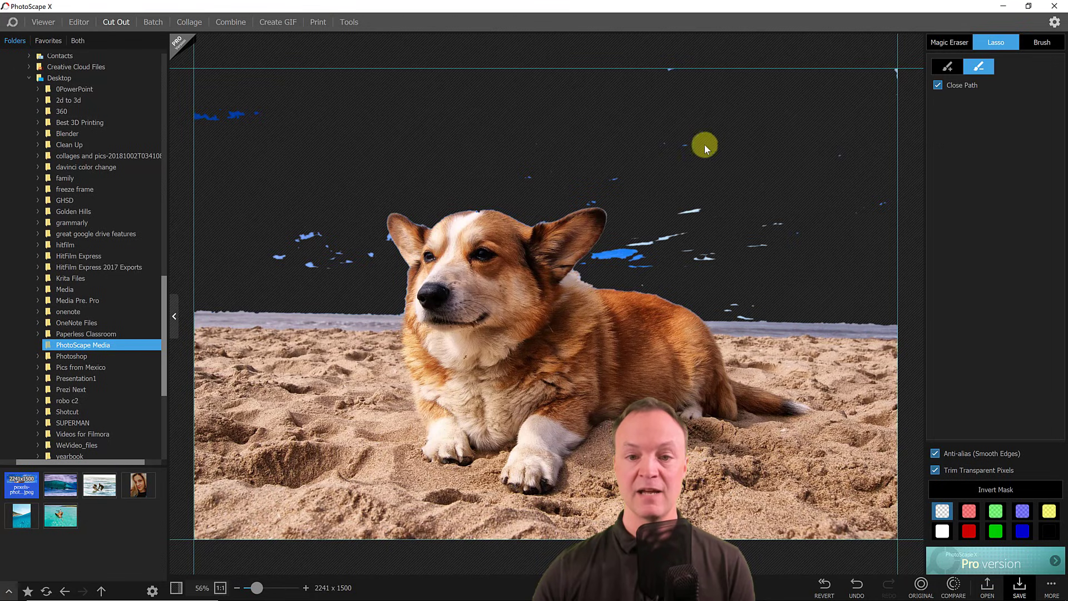
left_click(697, 118)
left_click(685, 149)
left_click(708, 176)
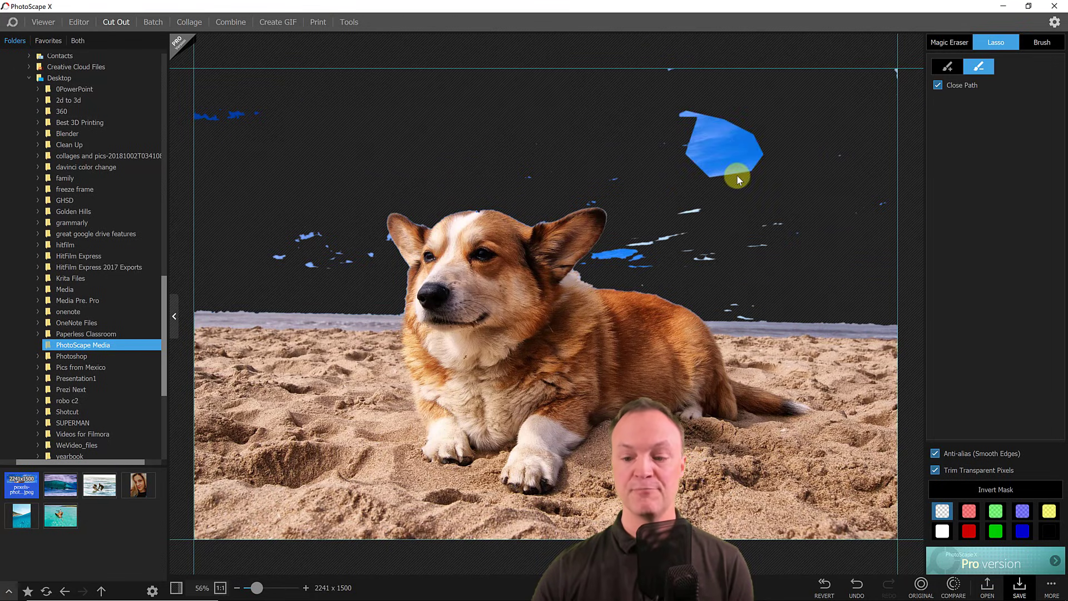
left_click(855, 584)
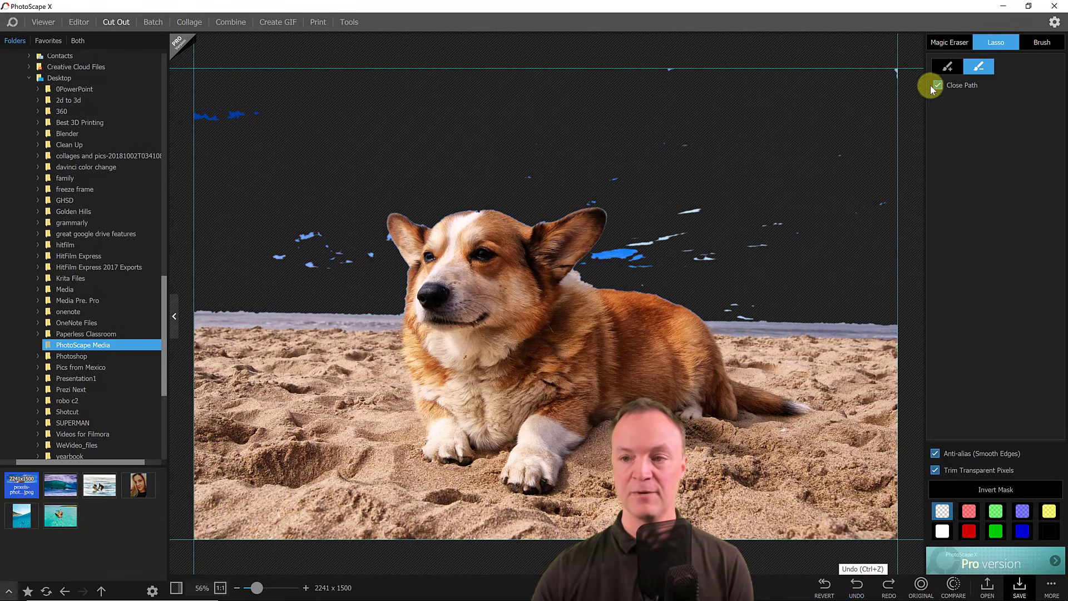
- Remove the cloud remnants above the corgi's back and beside its right-hand ear with the Brush at size 30
left_click(1036, 44)
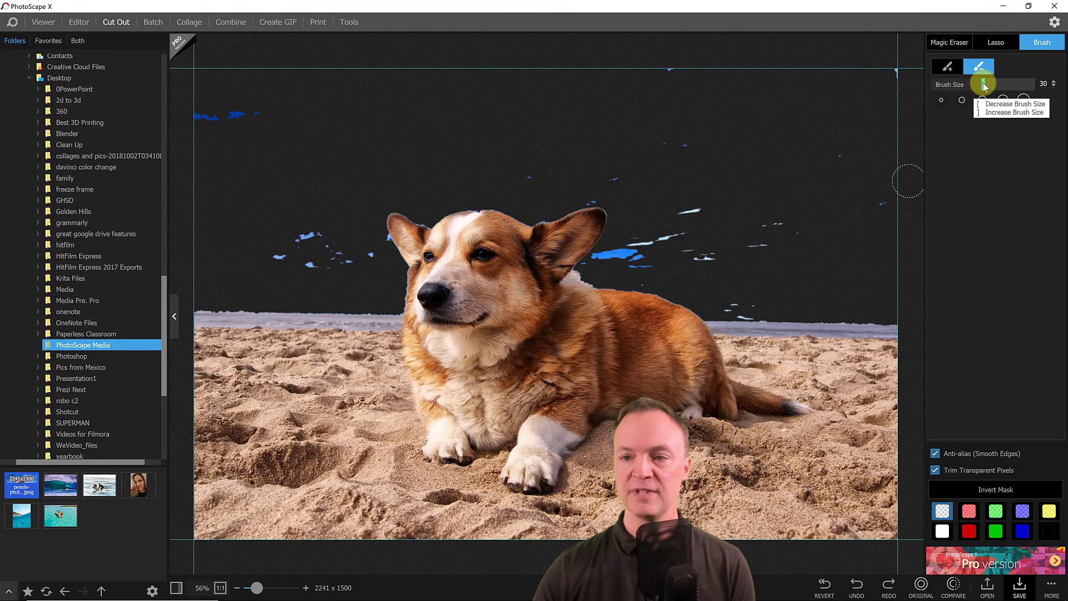
left_click(946, 67)
mouse_move(645, 203)
left_mouse_down()
mouse_move(630, 247)
mouse_move(682, 198)
mouse_move(681, 229)
mouse_move(615, 261)
mouse_move(640, 227)
mouse_move(656, 245)
mouse_move(762, 239)
left_mouse_up()
left_click_drag(730, 289, 665, 278)
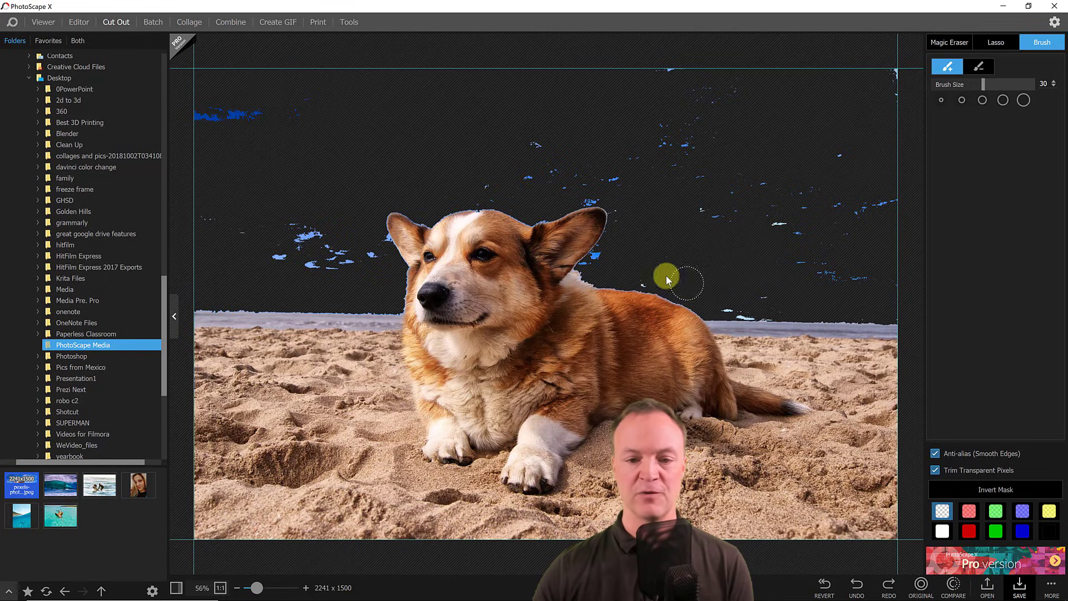
left_click(605, 263)
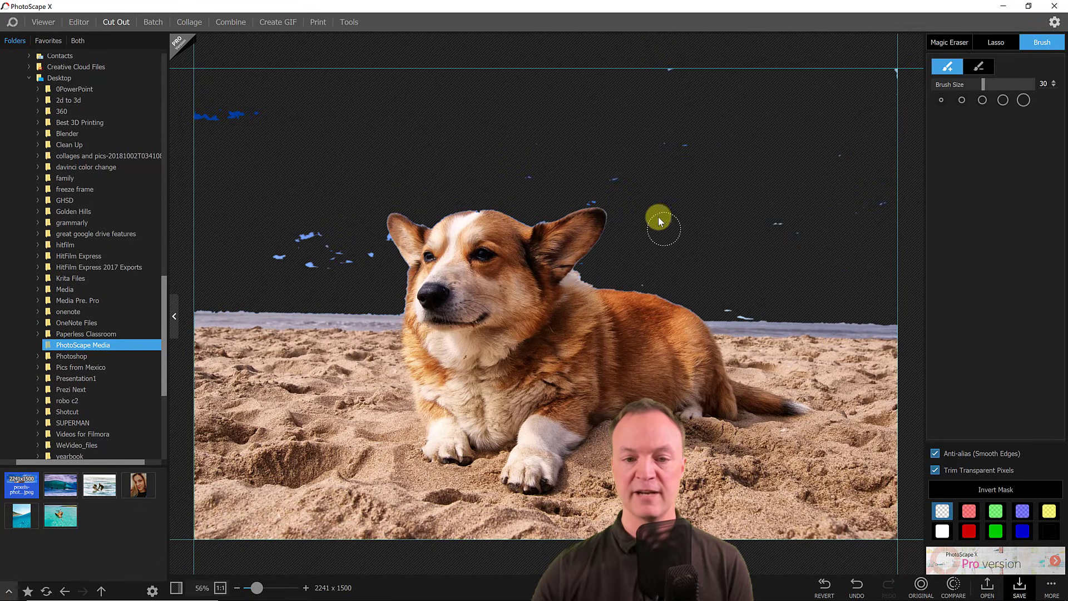
left_click(602, 185)
left_click(589, 187)
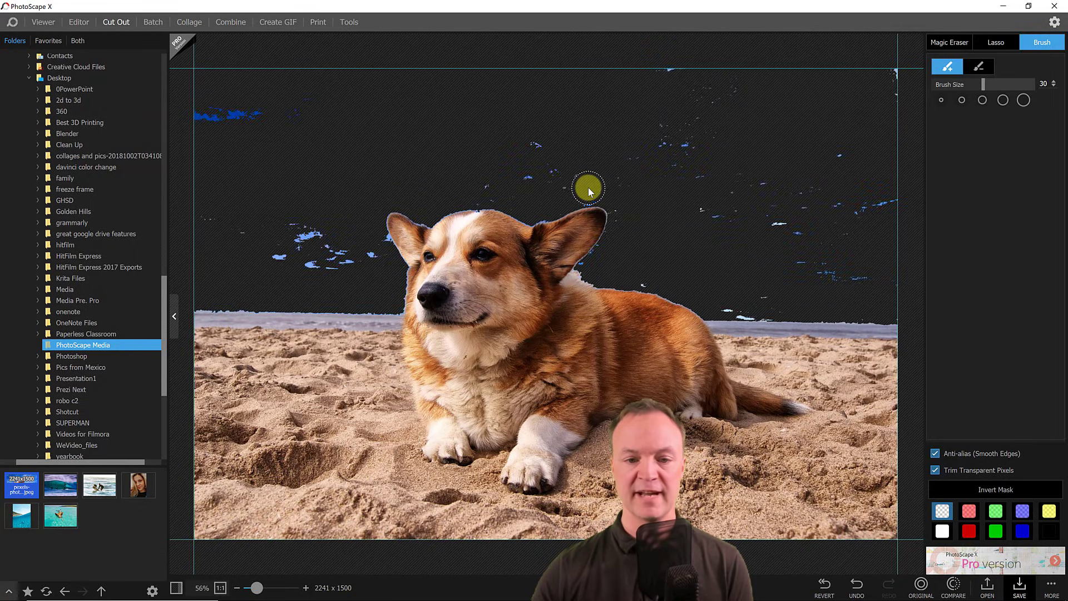
- Brush away the remaining sky specks beside the corgi's left-hand ear, in the upper-left sky and above its head and back
left_click_drag(368, 264, 306, 237)
left_click(266, 257)
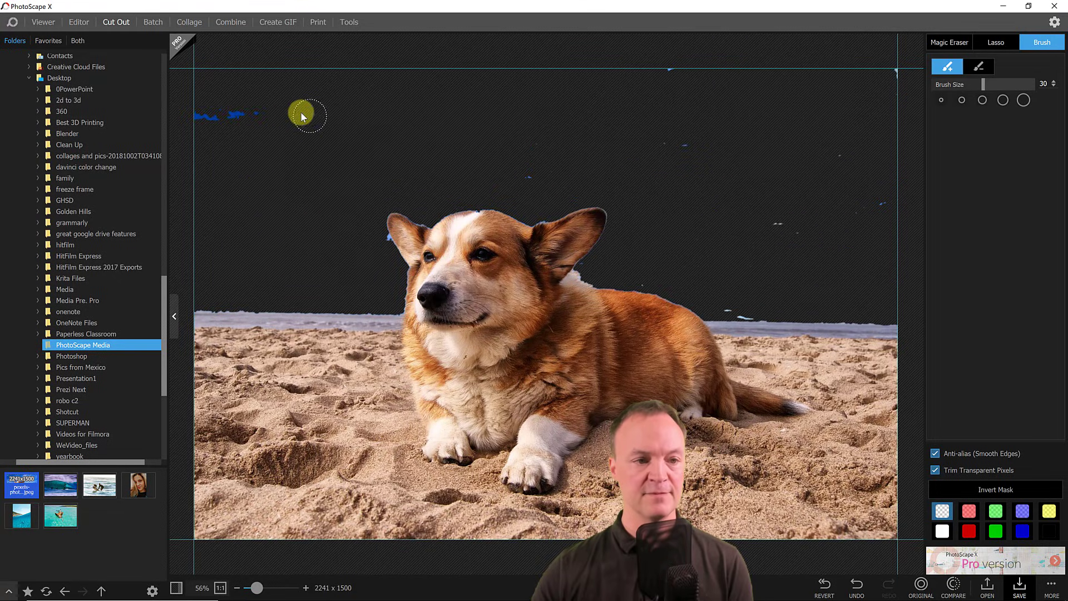
left_click_drag(303, 117, 201, 115)
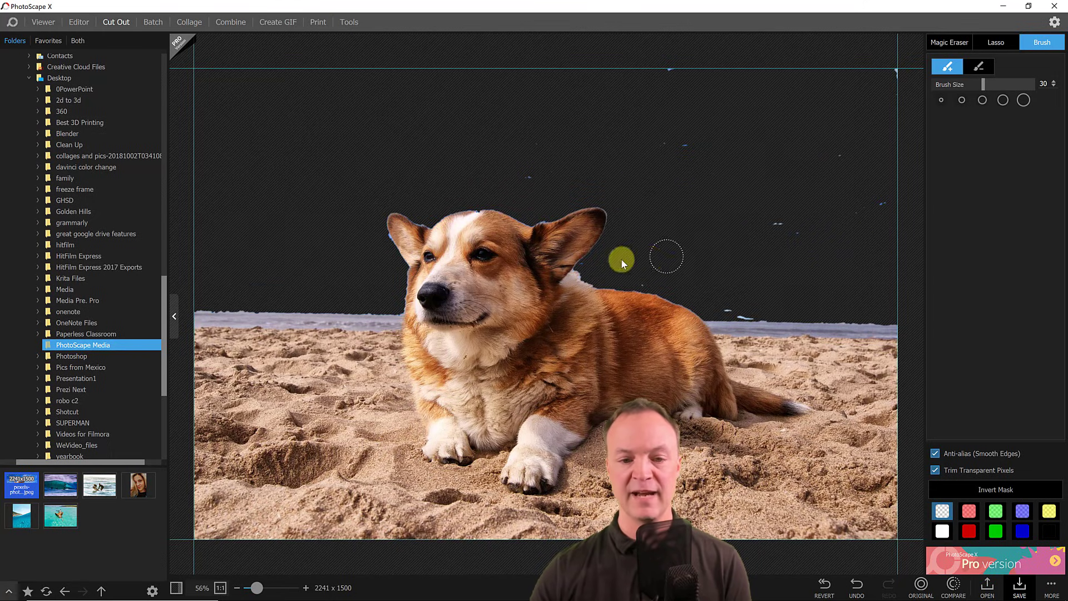
left_click_drag(515, 171, 697, 119)
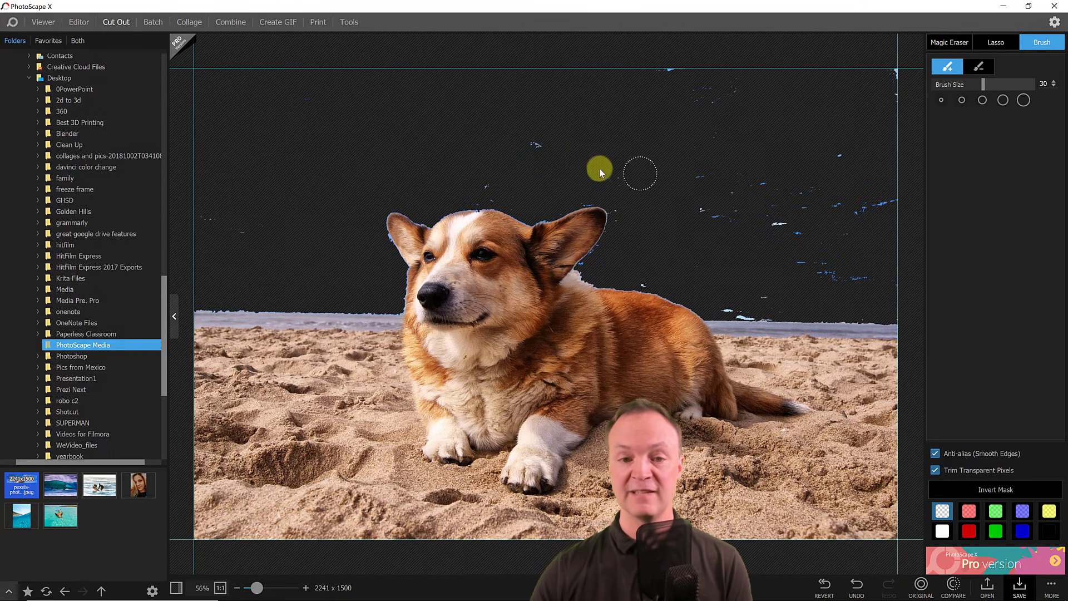
left_click(537, 140)
left_click(673, 75)
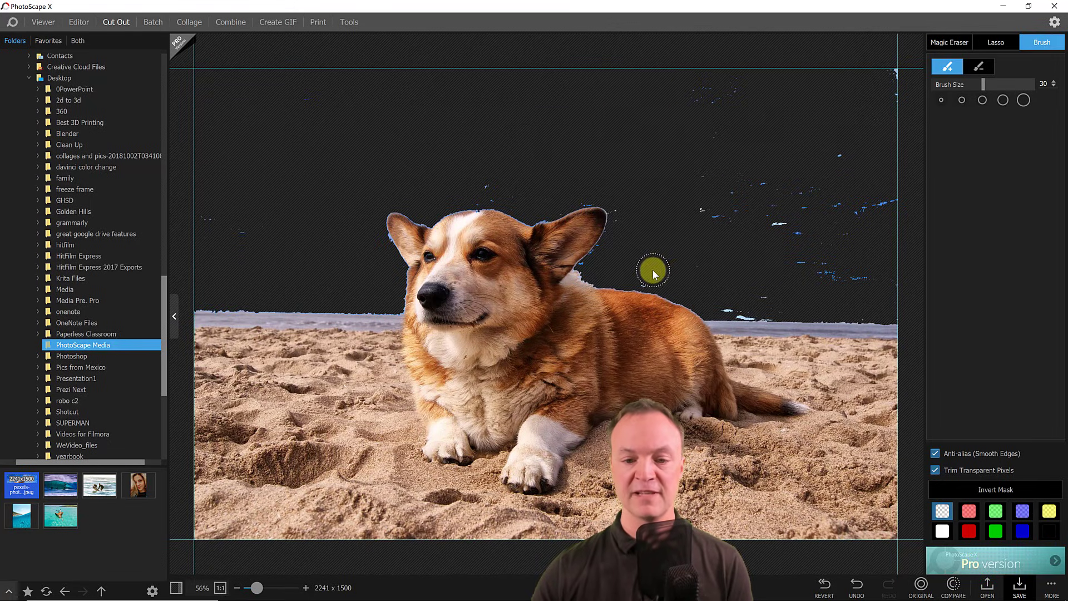
left_click(751, 286)
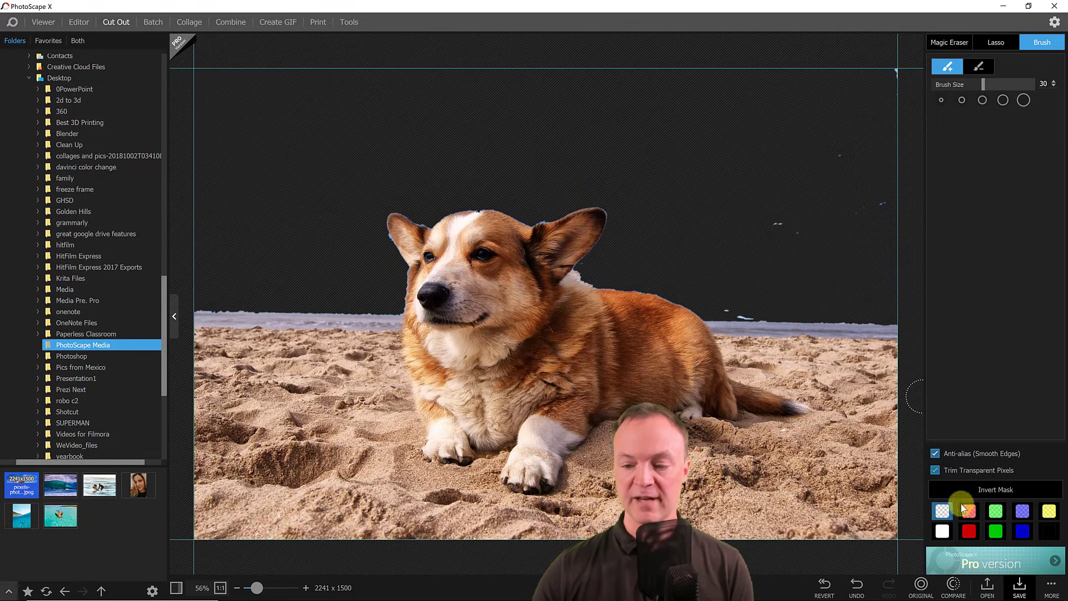
- Display the removed area as a translucent green overlay and brush away the remnants above the horizon near the corgi's tail
left_click(996, 509)
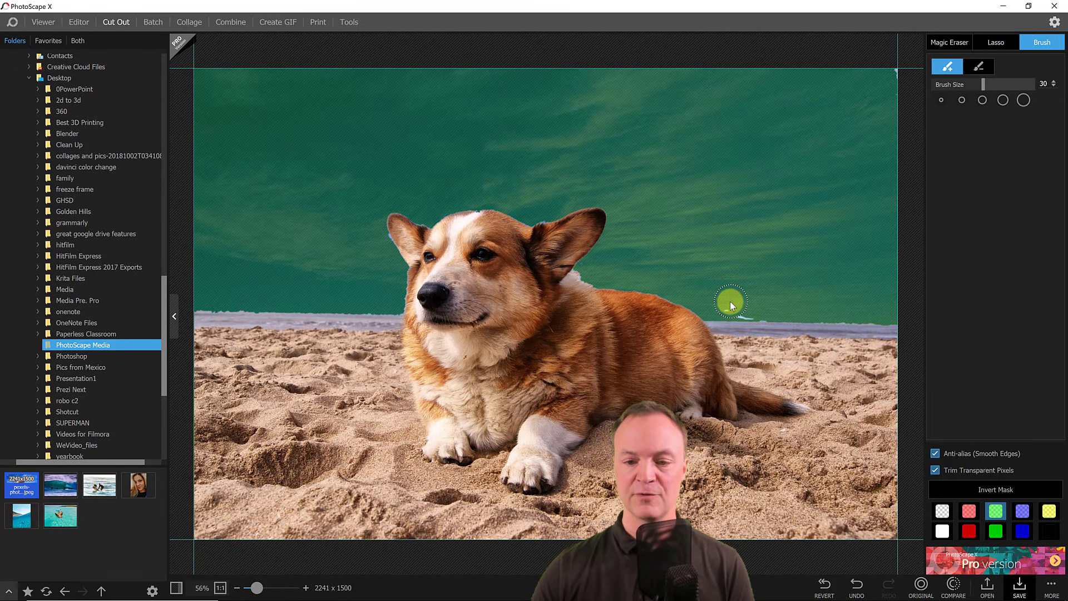
left_click_drag(729, 302, 806, 293)
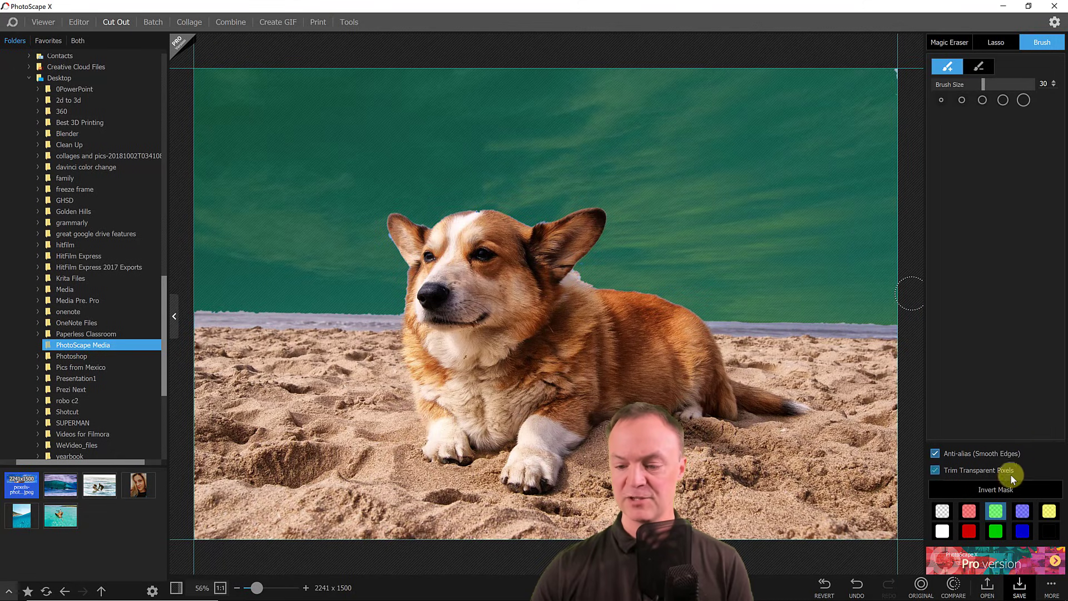
- Compare the cutout with the original photo and switch the removed area's display back to transparent
left_click(930, 587)
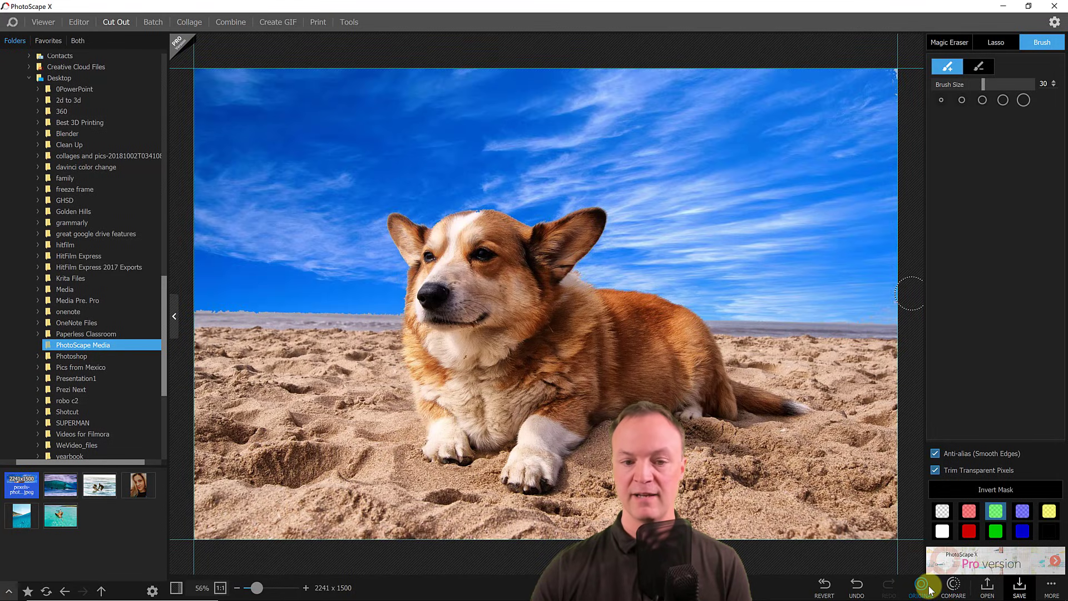
left_click(926, 588)
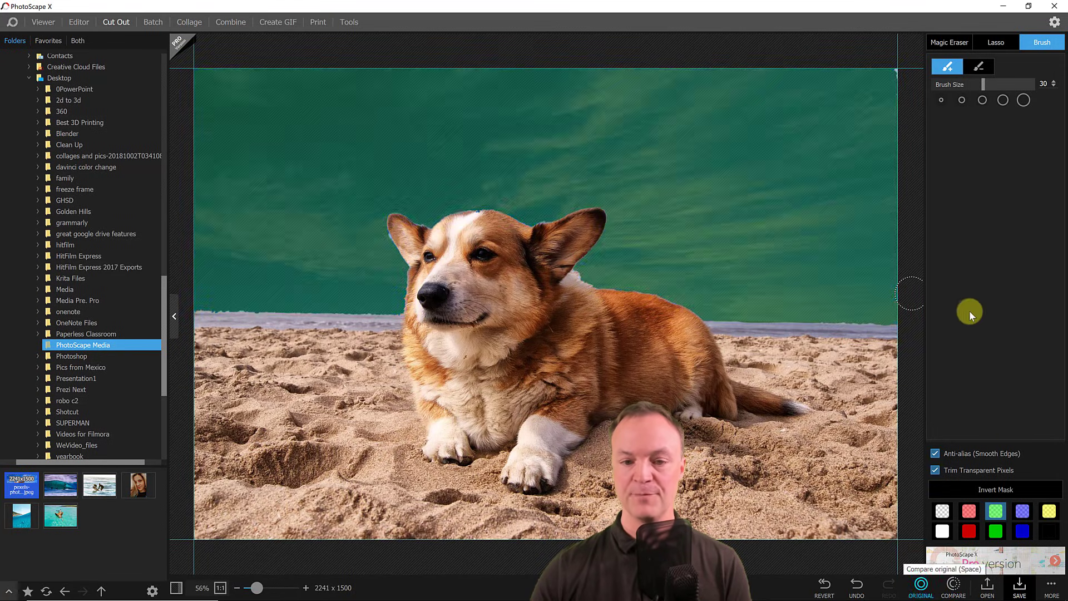
left_click(941, 511)
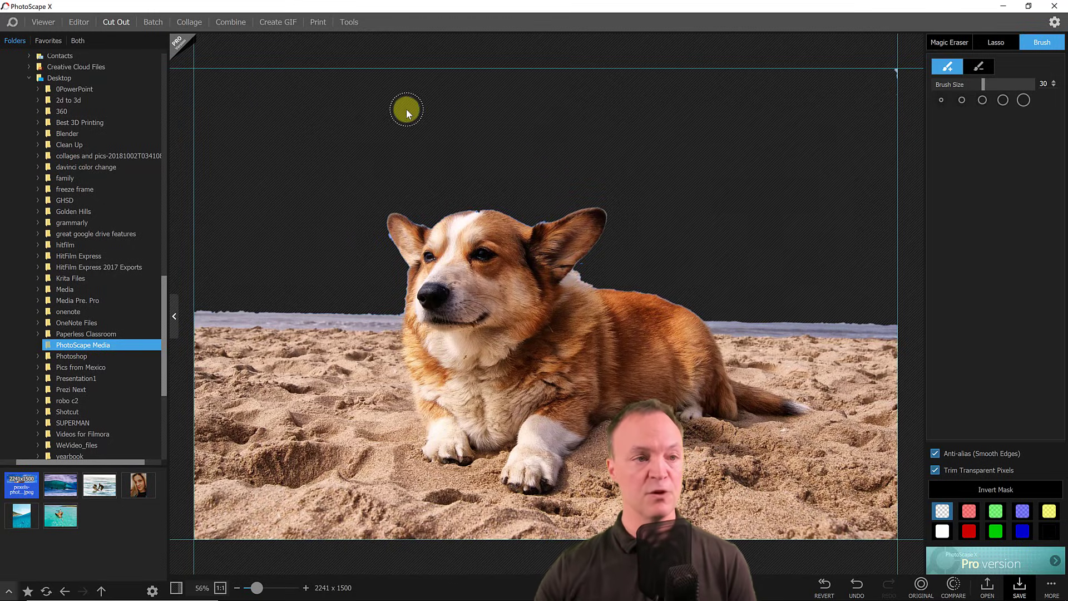
- Load the woman's portrait and the other five PhotoScape Media photos into Batch
left_click(146, 24)
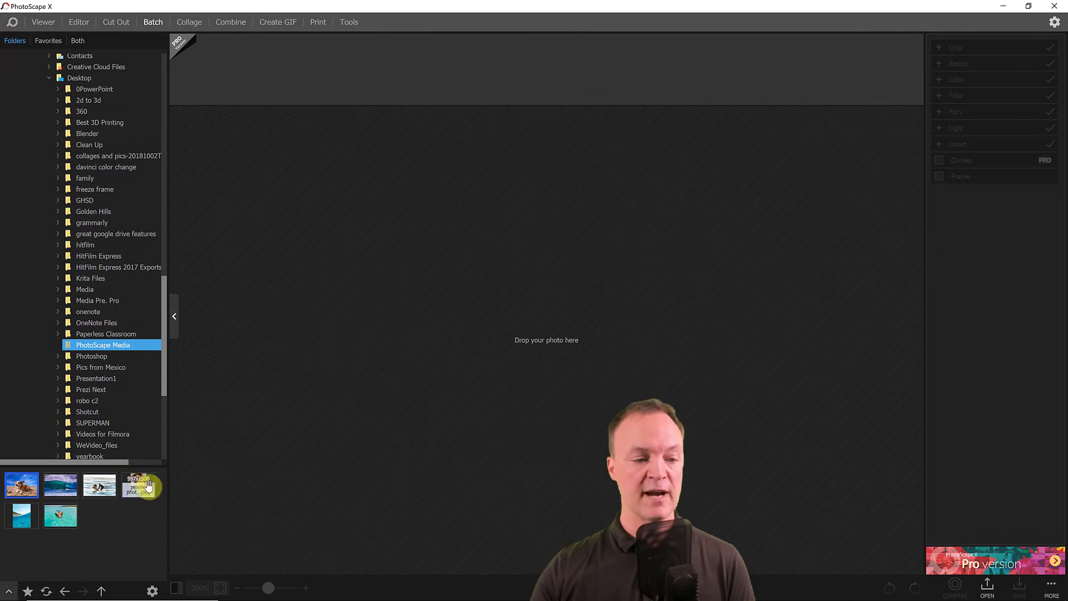
left_click_drag(134, 487, 262, 198)
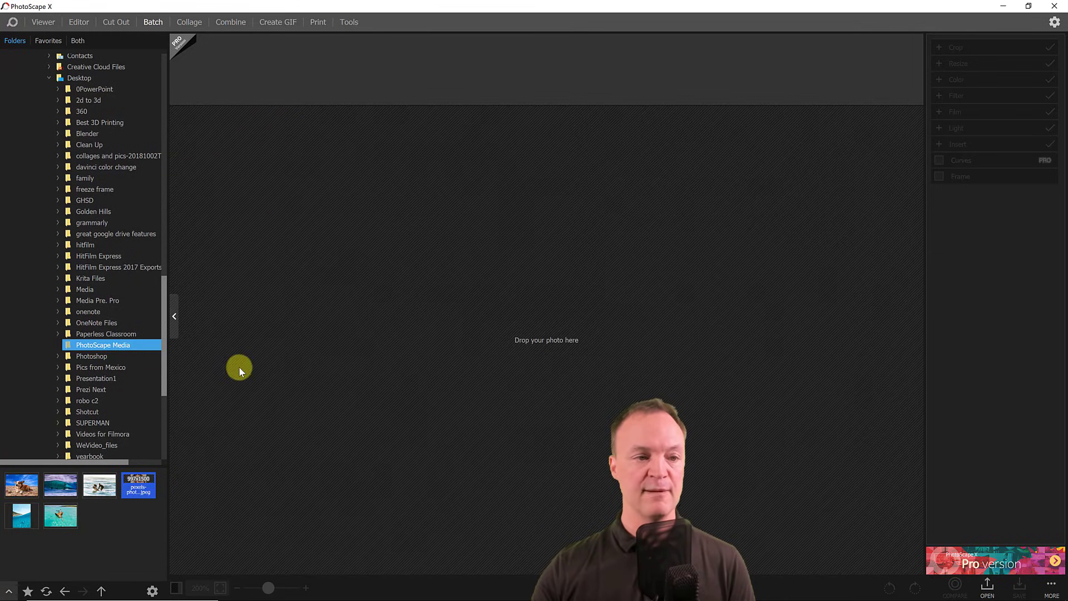
left_click_drag(138, 484, 220, 47)
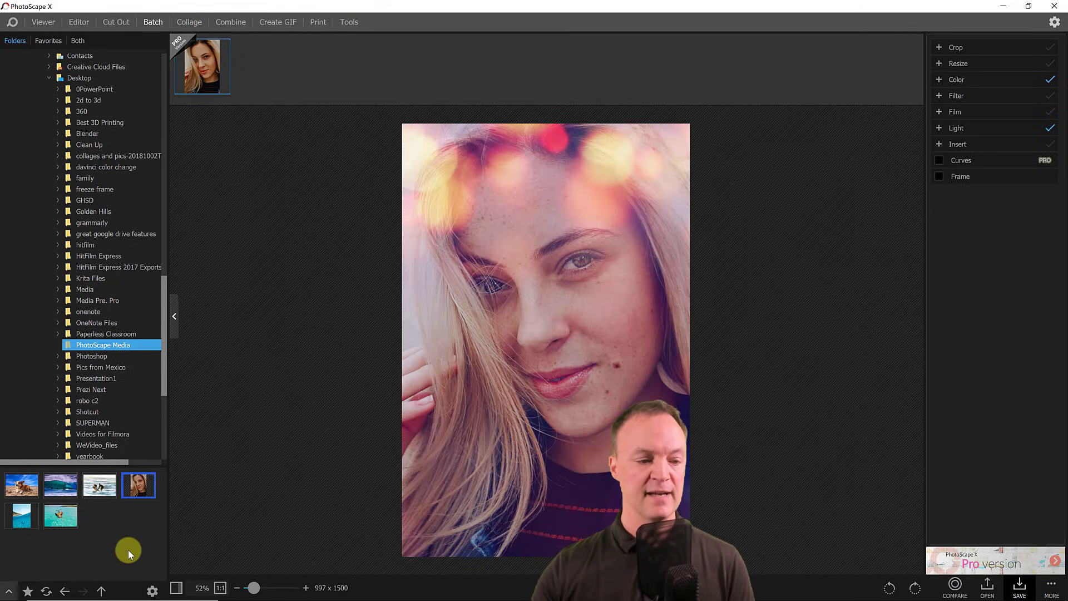
left_click_drag(75, 526, 247, 69)
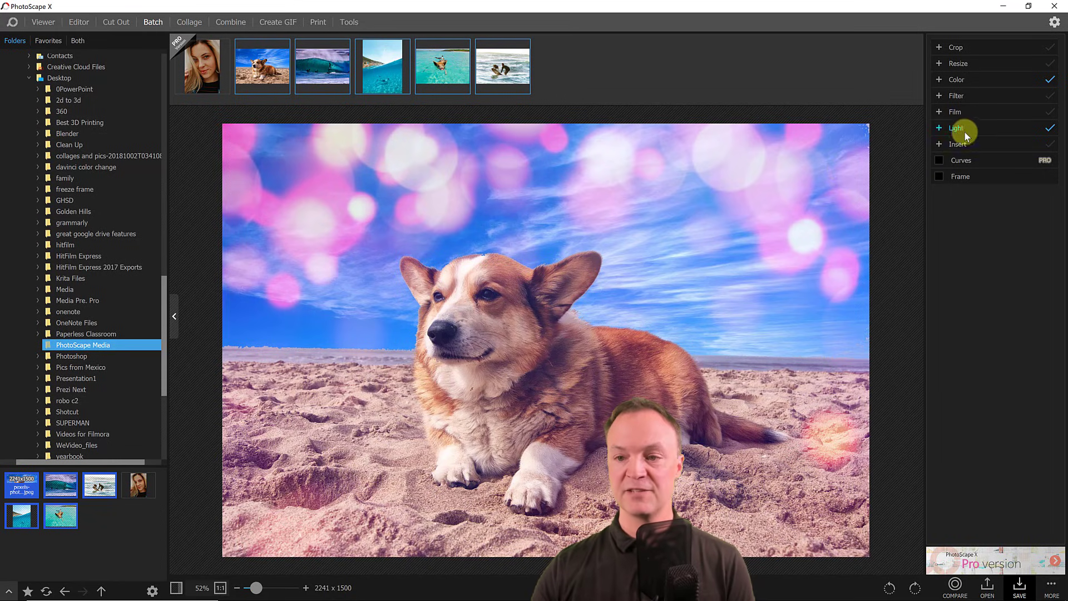
- Replace the batch's light effect with Light Leaks (1) 001 in the third slot and preview it on the half-underwater photo
left_click(939, 128)
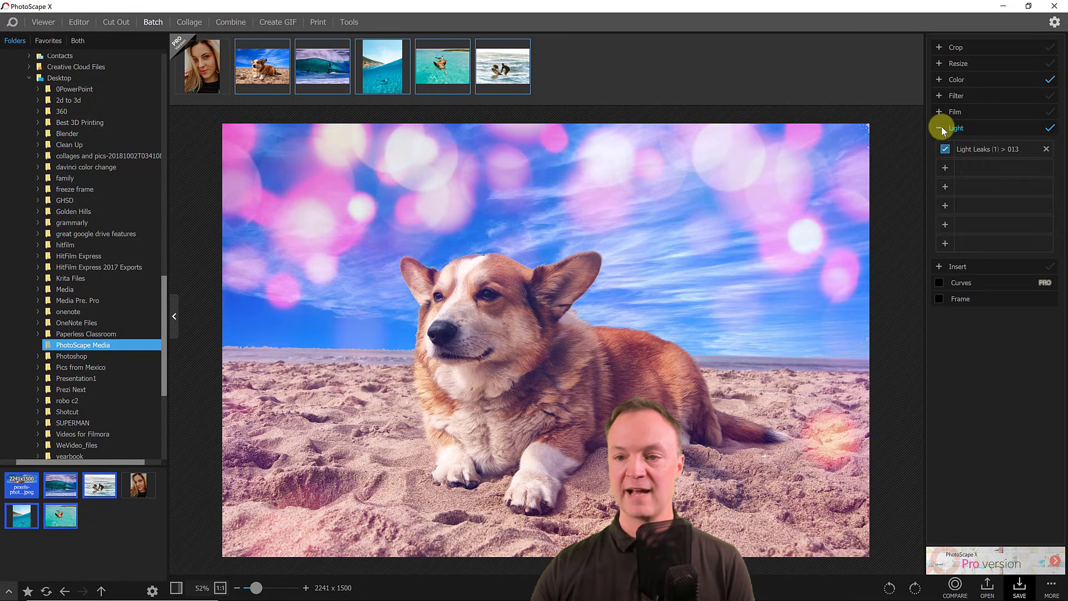
left_click(1045, 150)
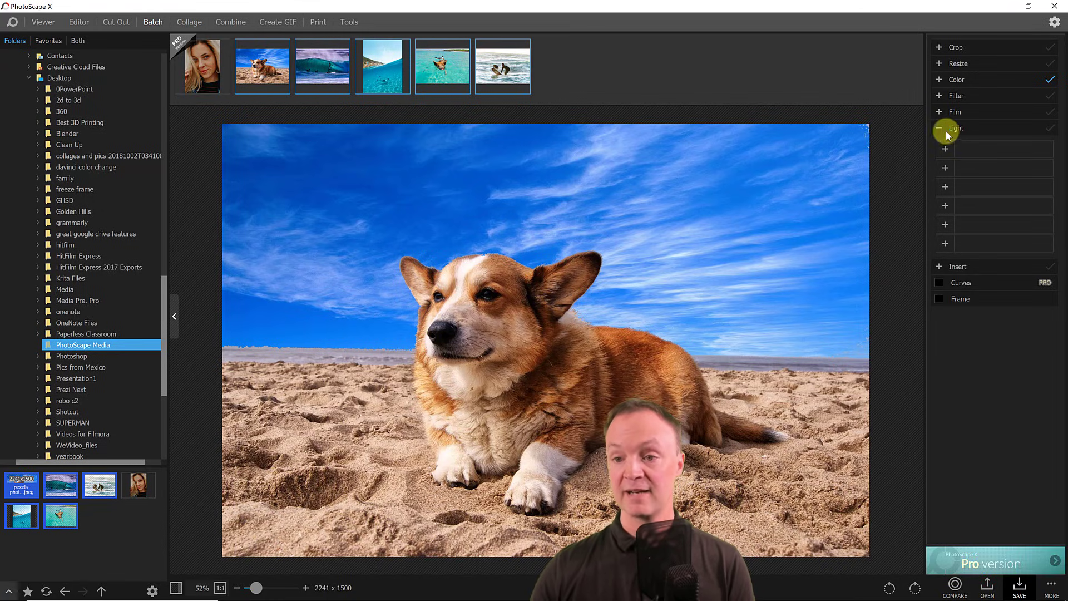
left_click(940, 186)
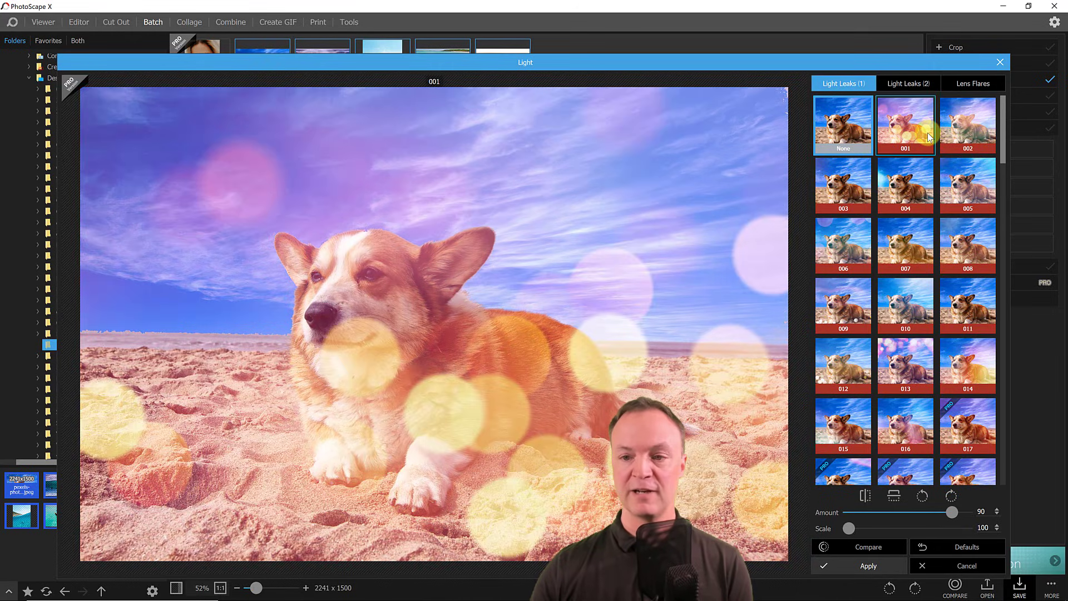
left_click(931, 137)
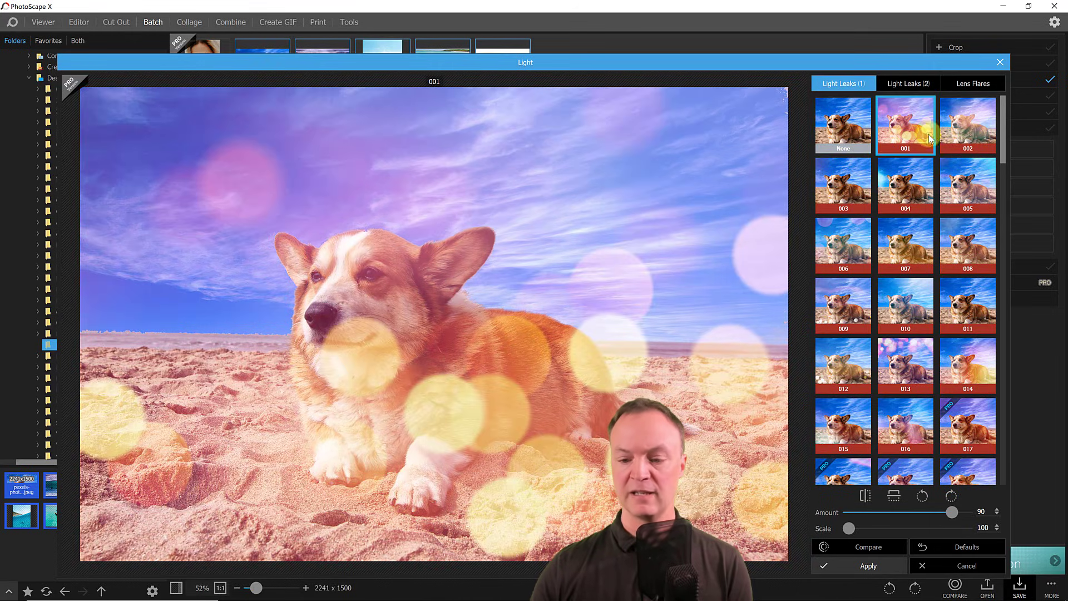
left_click(869, 566)
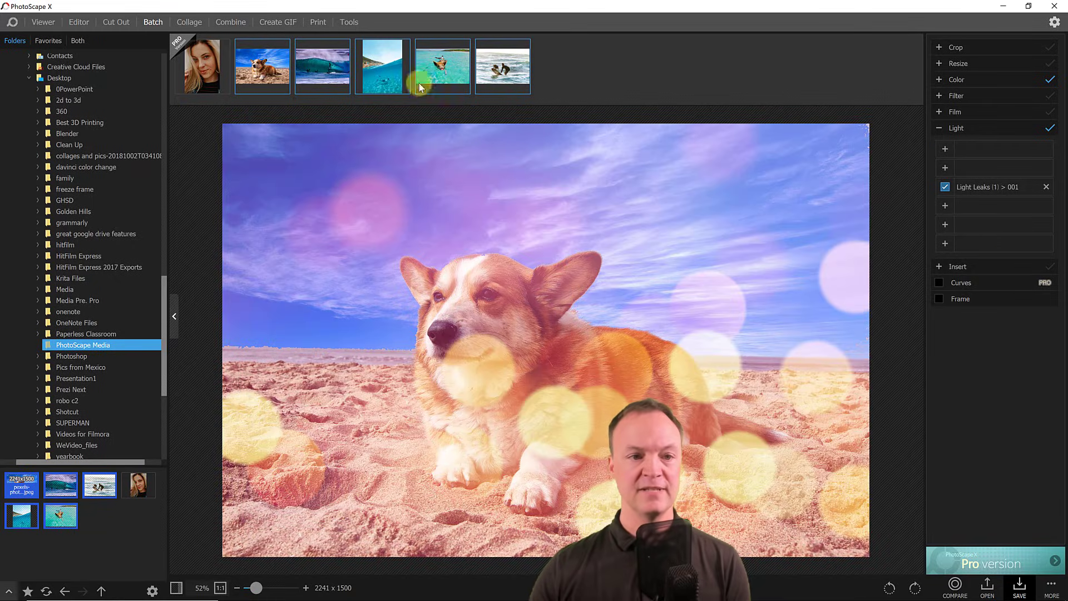
left_click(385, 72)
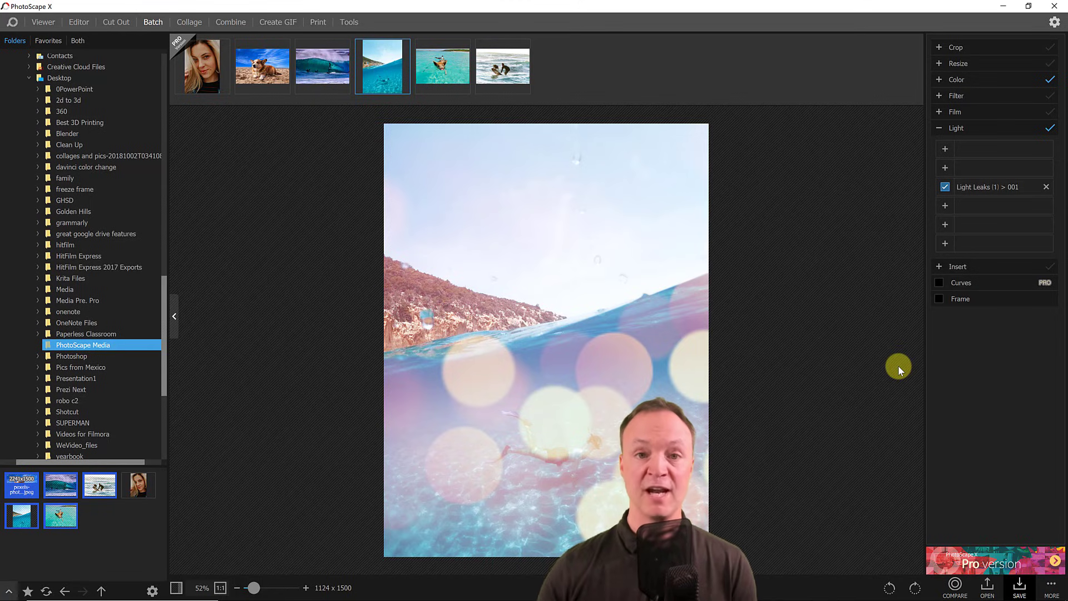
- Display the Resize and Crop settings available for the batch
left_click(940, 65)
left_click(938, 48)
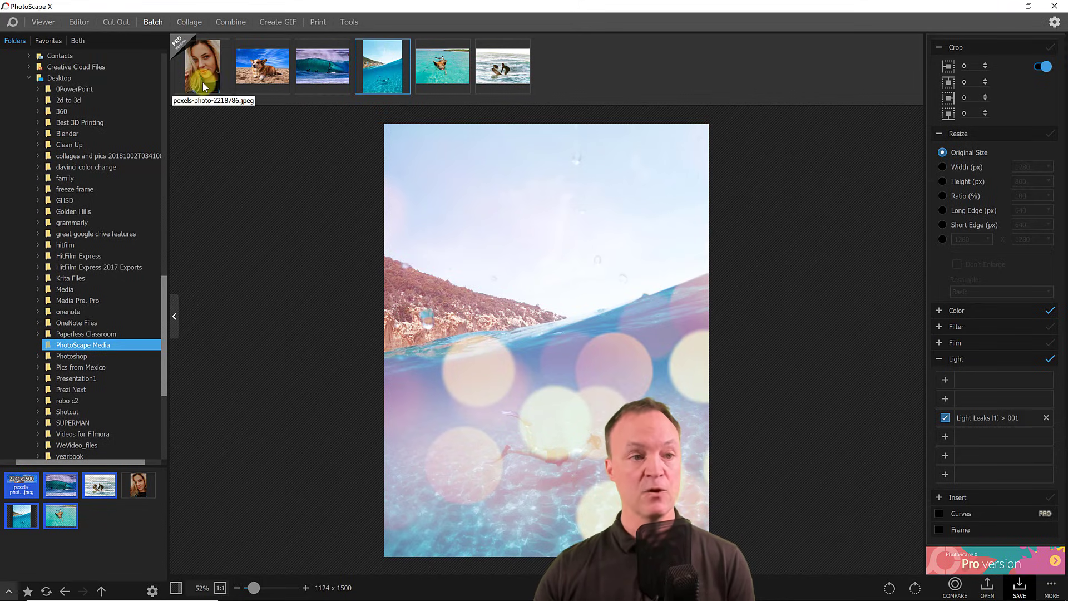
- Build a two-photo Collage with the zigzag divider from the corgi and surfing-wave photos, and shift the corgi photo upward in its cell
left_click(188, 23)
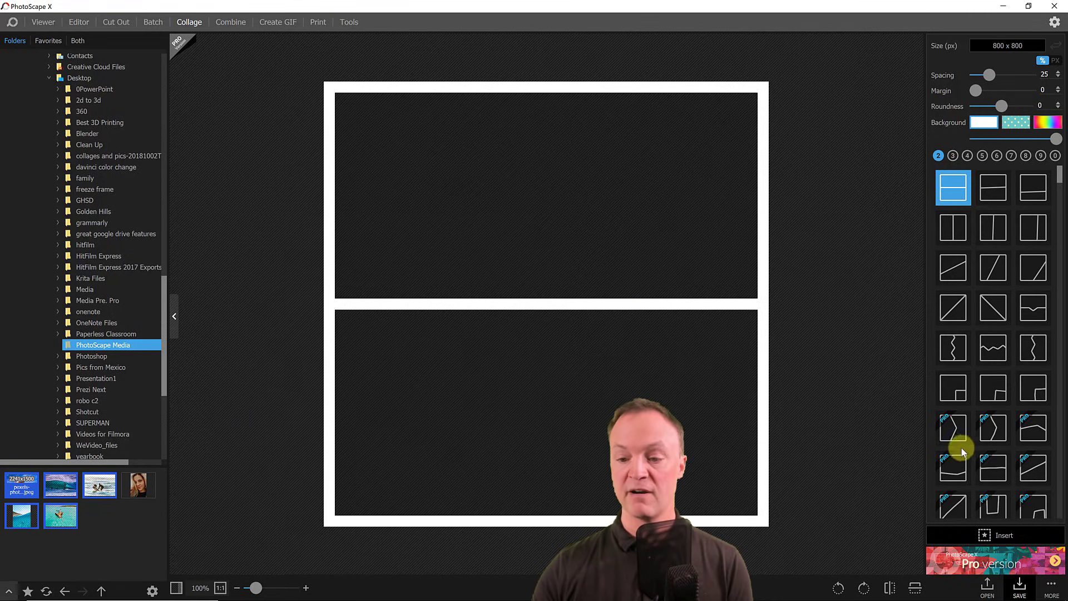
left_click(994, 351)
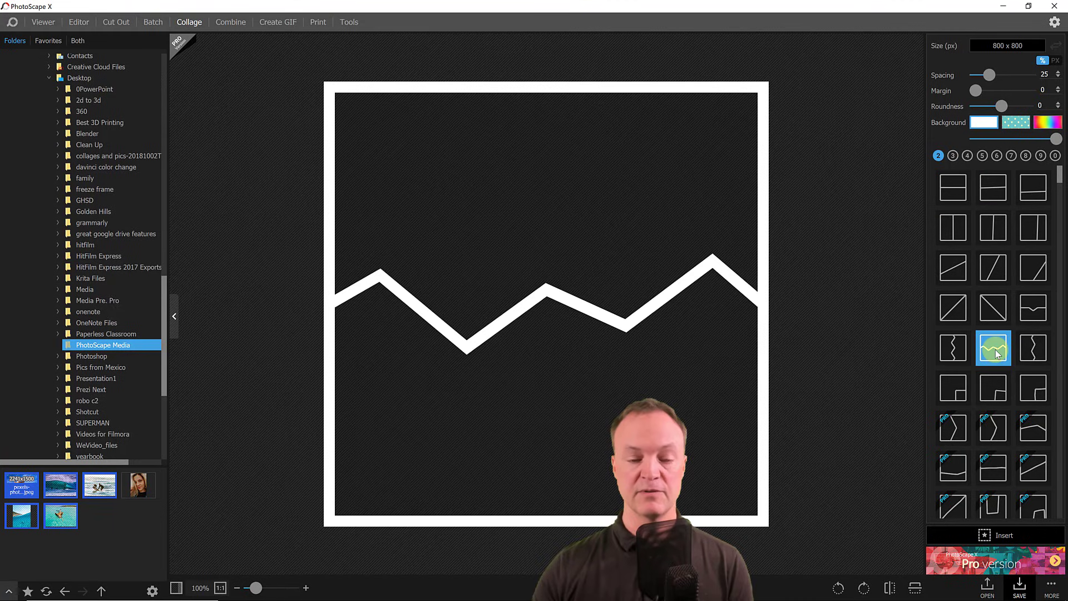
left_click_drag(105, 489, 378, 223)
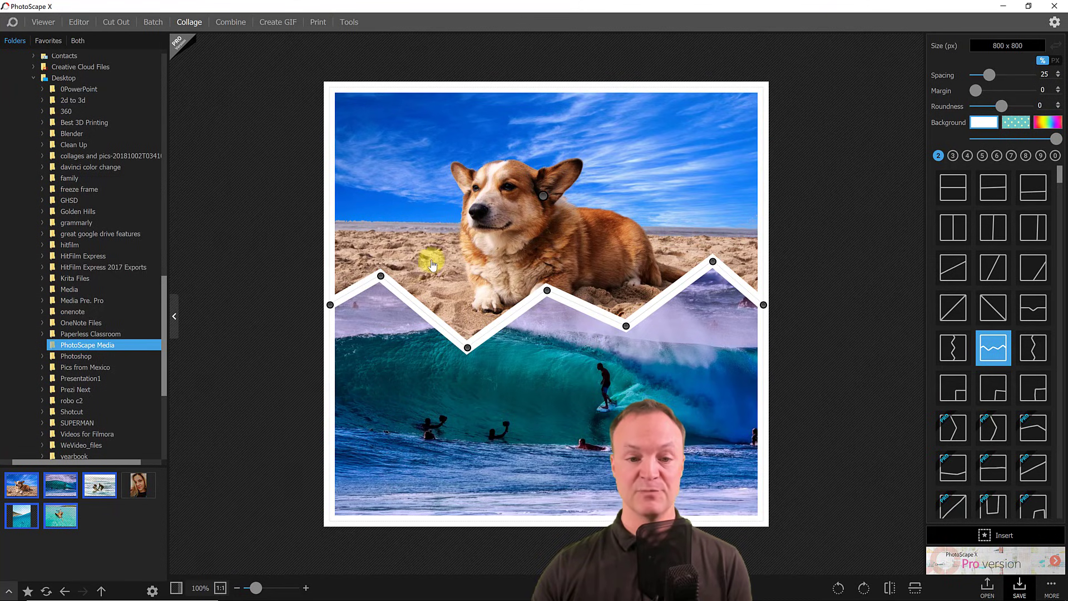
left_click_drag(425, 191, 455, 160)
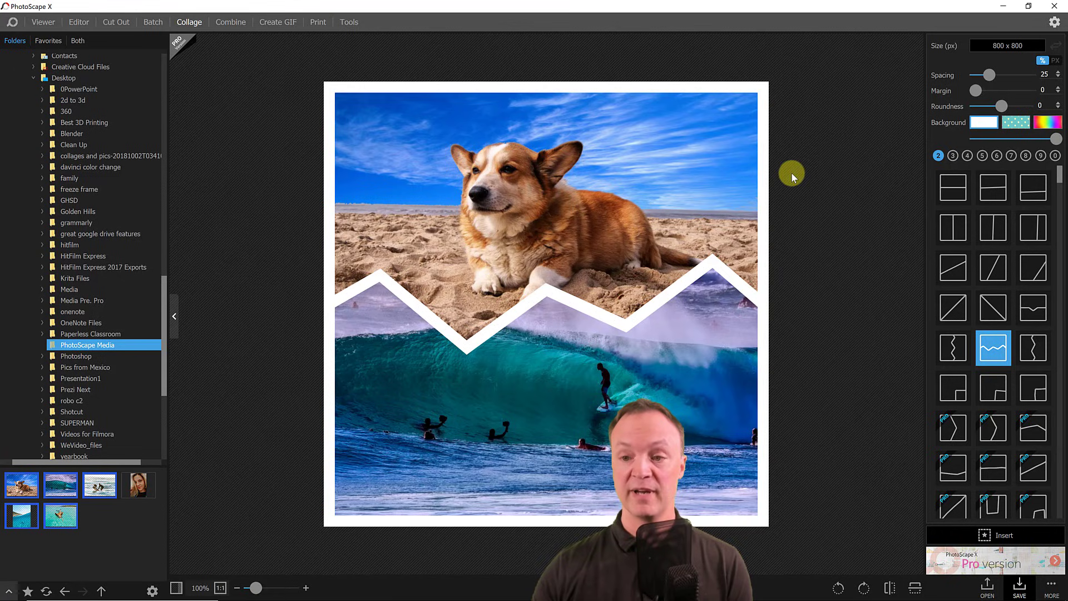
- Browse the collage layouts for three, four and five photos and apply the slanted two-row layout for six photos
left_click(952, 156)
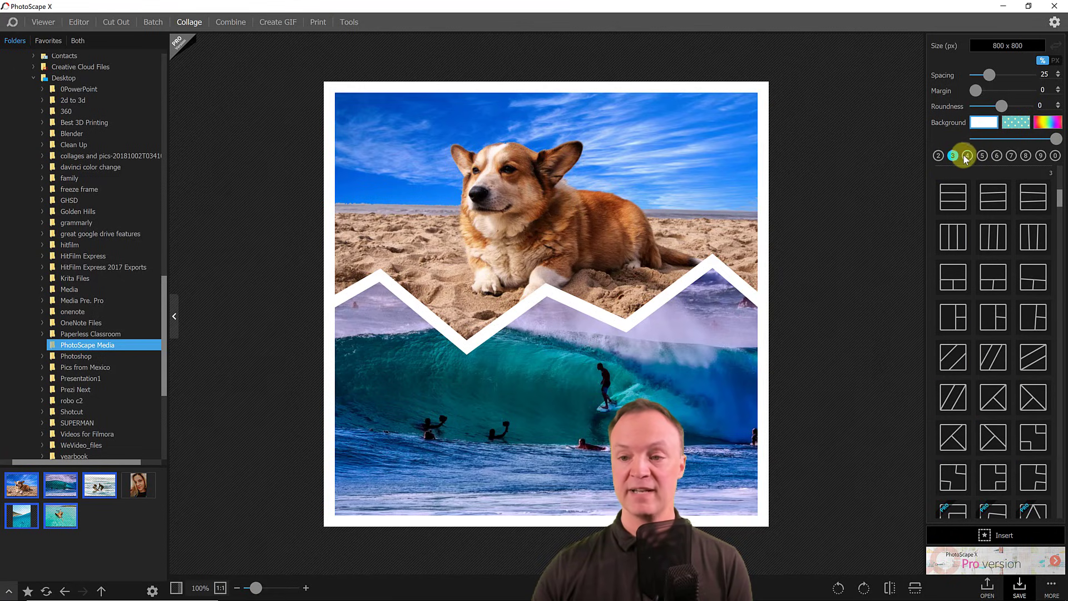
left_click(967, 156)
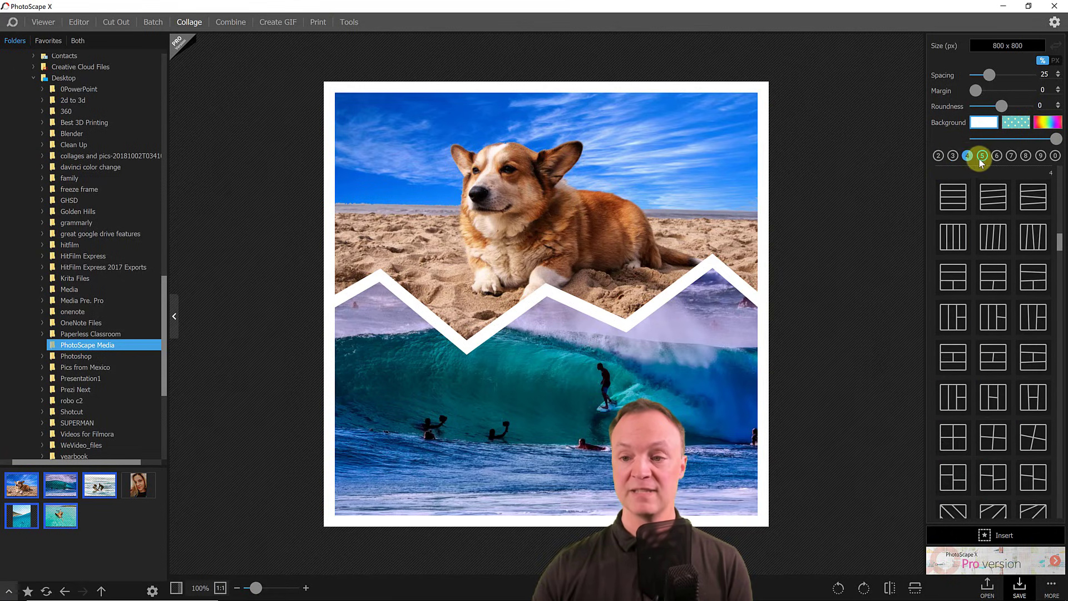
left_click(983, 156)
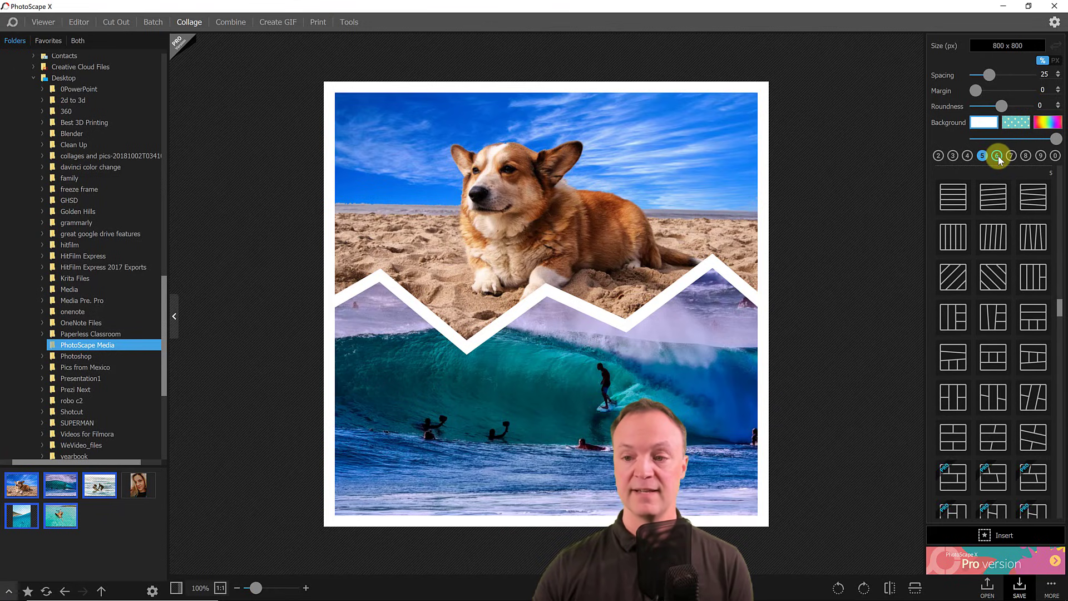
left_click(997, 157)
left_click(984, 204)
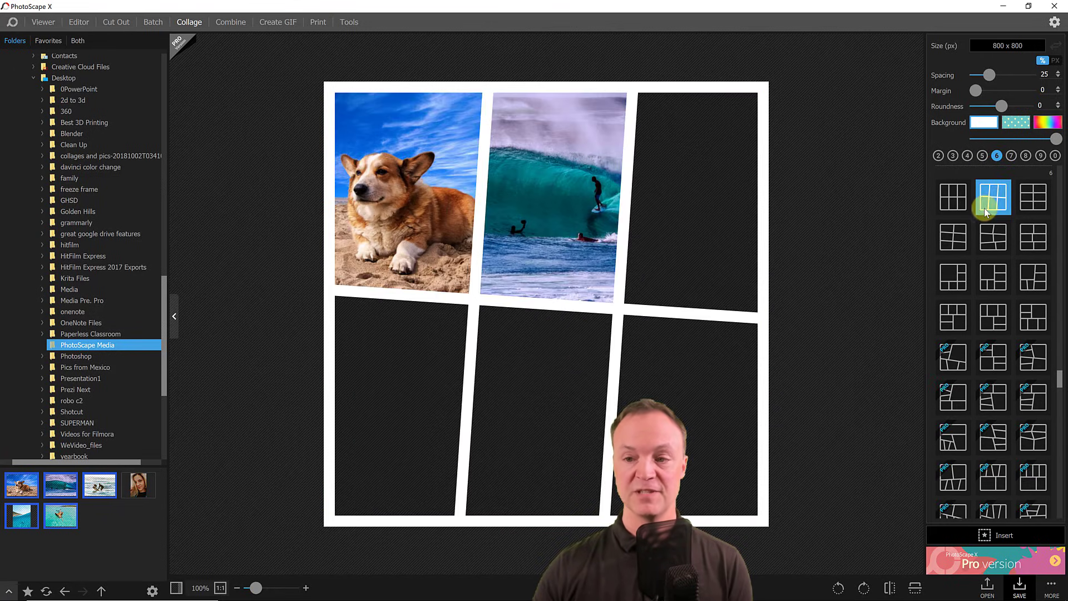
- Set the collage's spacing to 35 and try a rainbow gradient background before returning to plain white
mouse_move(986, 76)
left_mouse_down()
mouse_move(997, 80)
mouse_move(985, 91)
left_mouse_up()
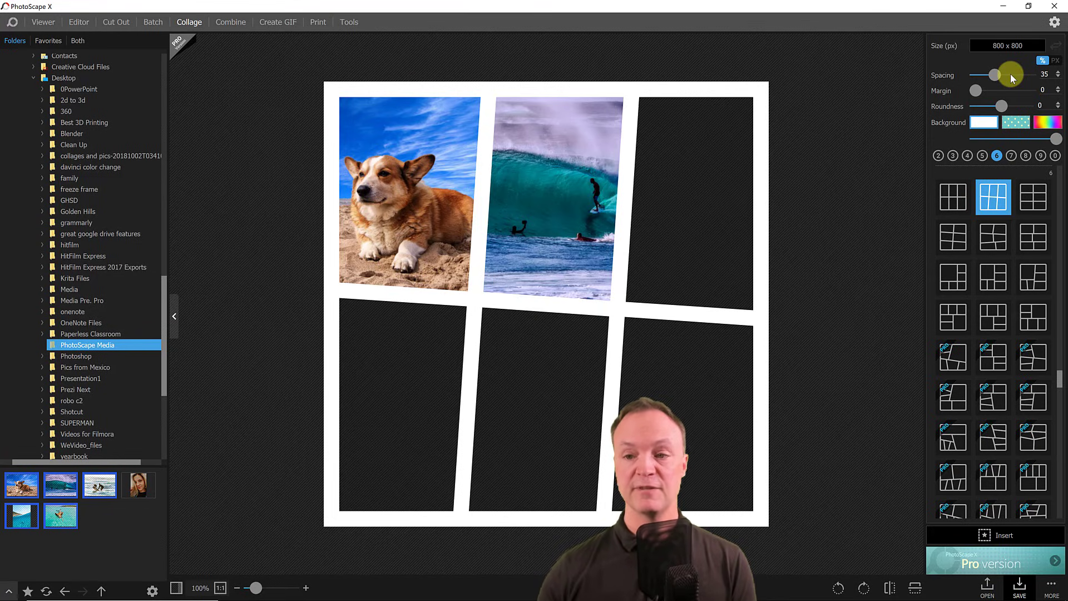
left_click(1047, 127)
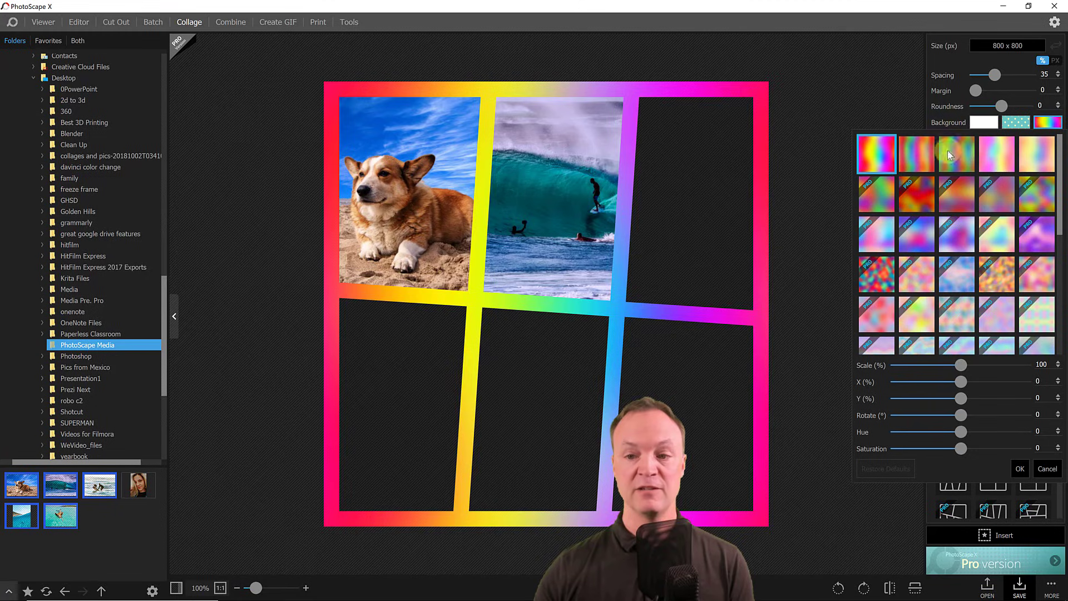
left_click(986, 125)
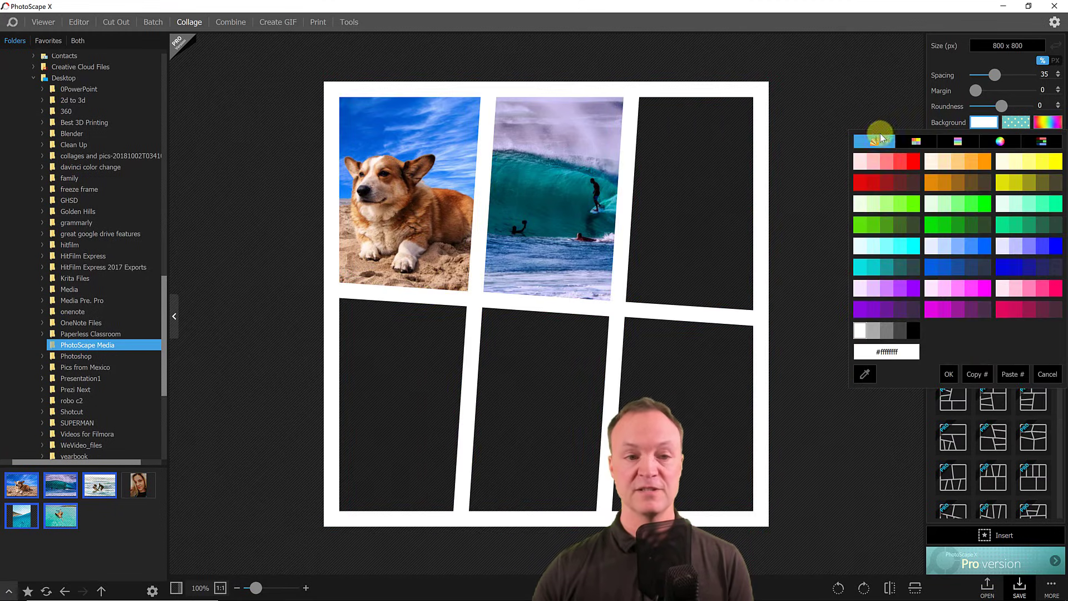
left_click(290, 159)
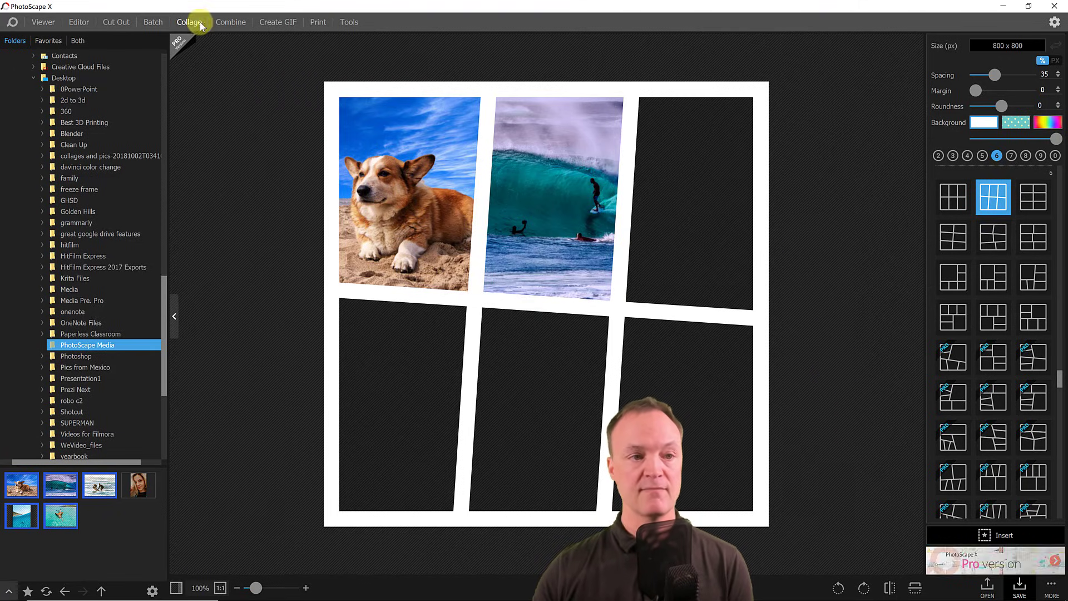
- Load the five selected photos into Combine as a horizontal strip
left_click(228, 23)
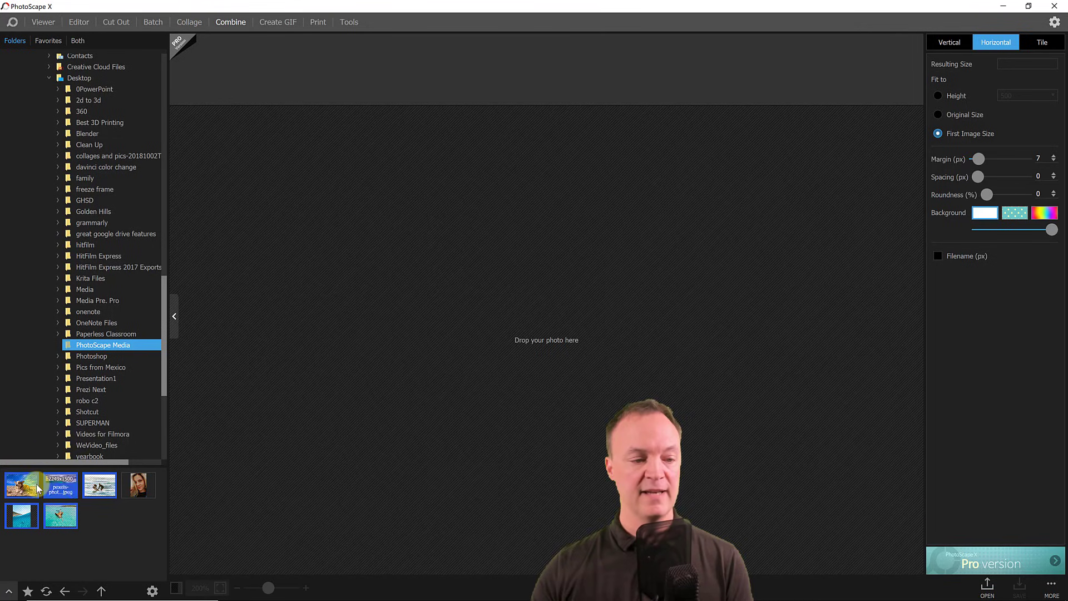
left_click_drag(22, 484, 505, 270)
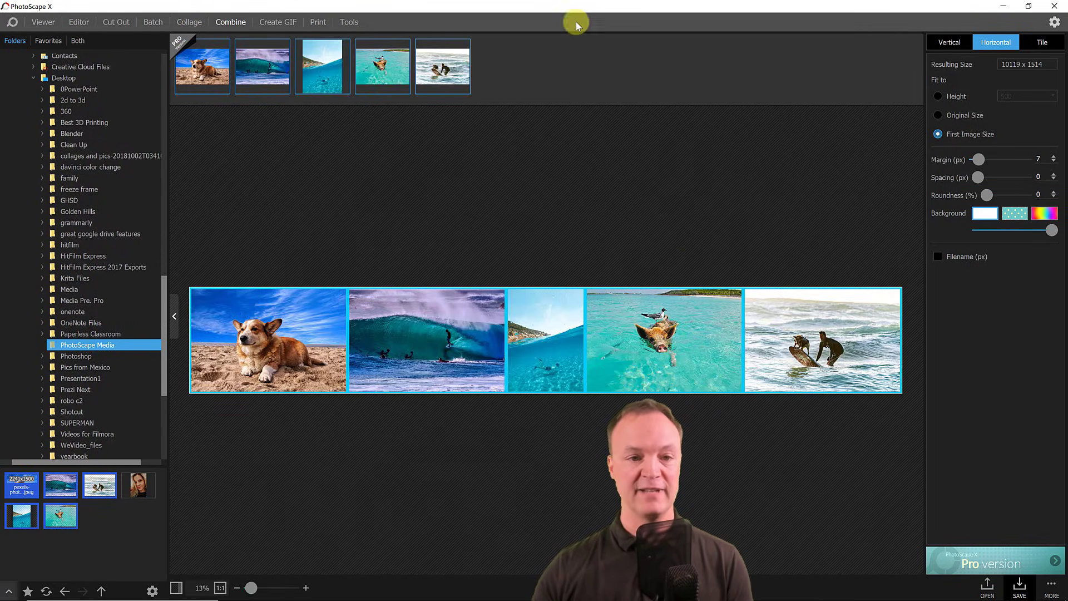
- Remove the five photos from Combine and place only the corgi and surfing-wave photos side by side
right_click(205, 70)
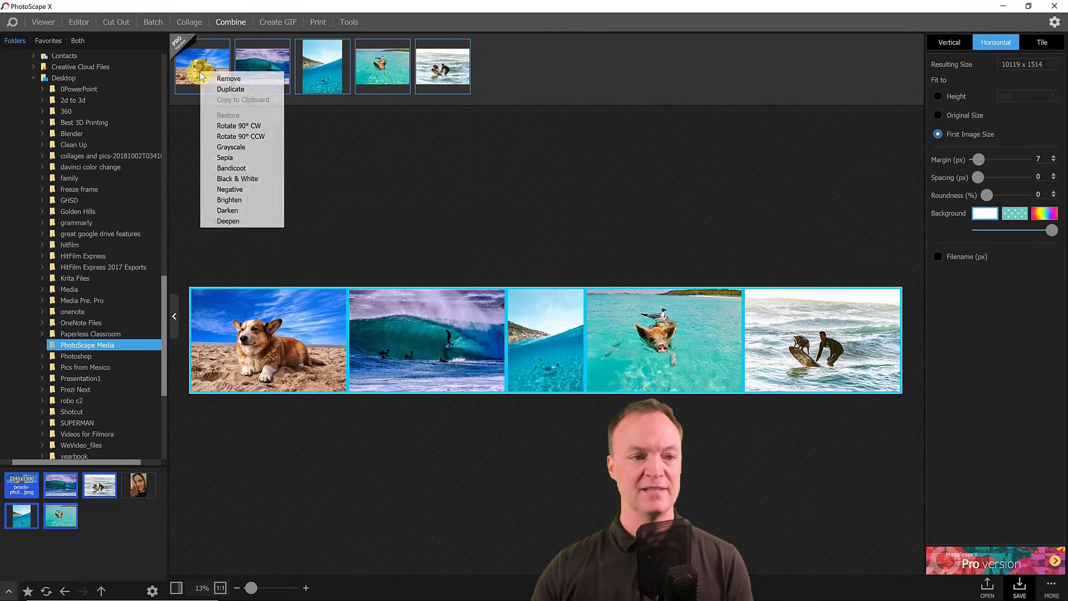
left_click(228, 78)
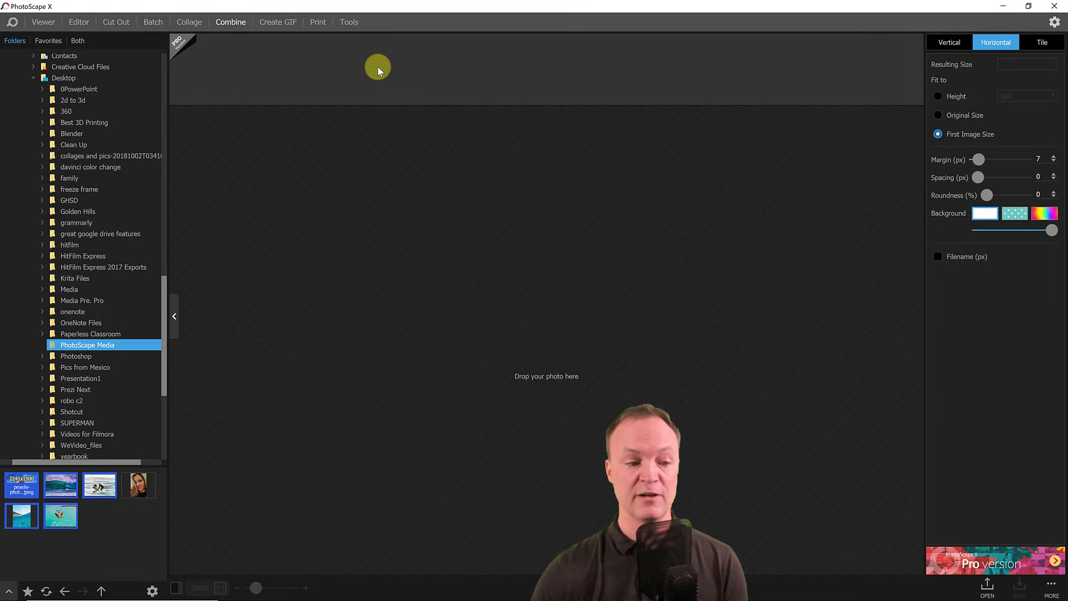
left_click(116, 539)
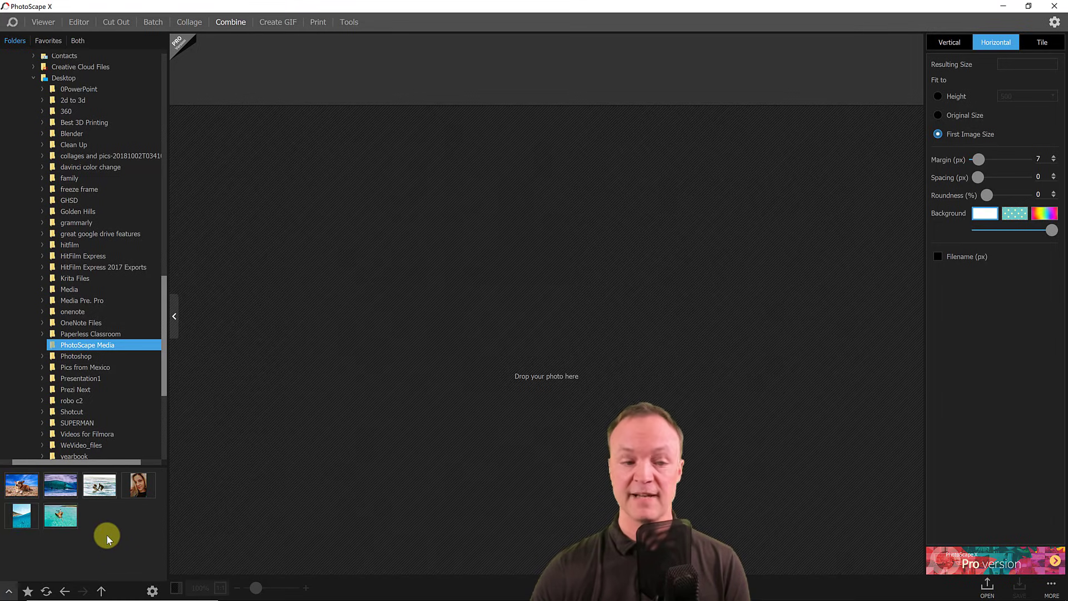
left_click_drag(21, 485, 463, 381)
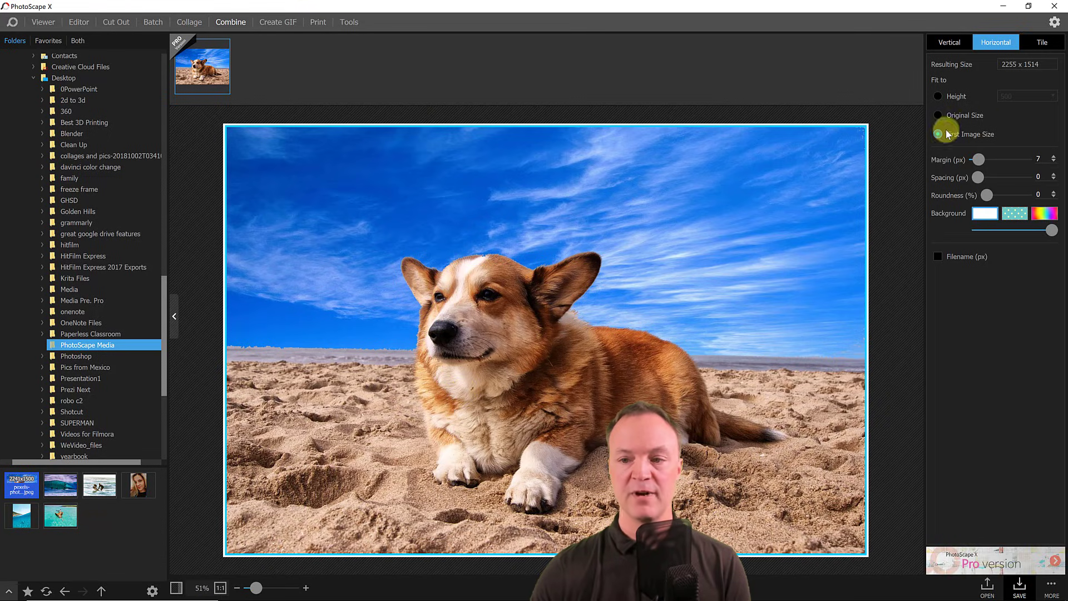
left_click_drag(60, 483, 258, 465)
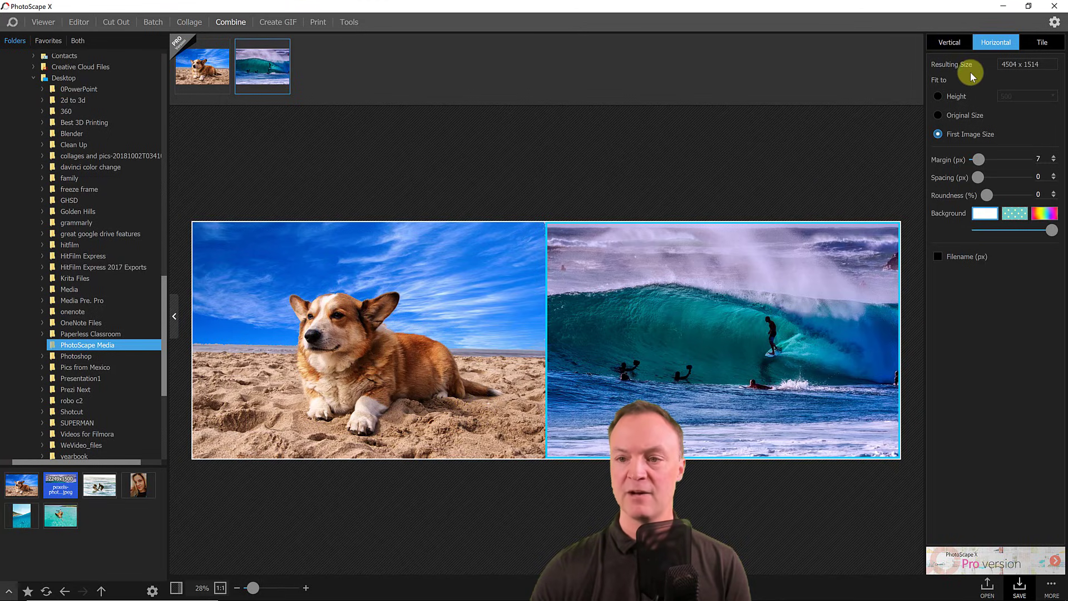
- Try fitting the combined photos to a height of 500 and the Vertical and Tile arrangements, returning to First Image Size and Horizontal
left_click(938, 97)
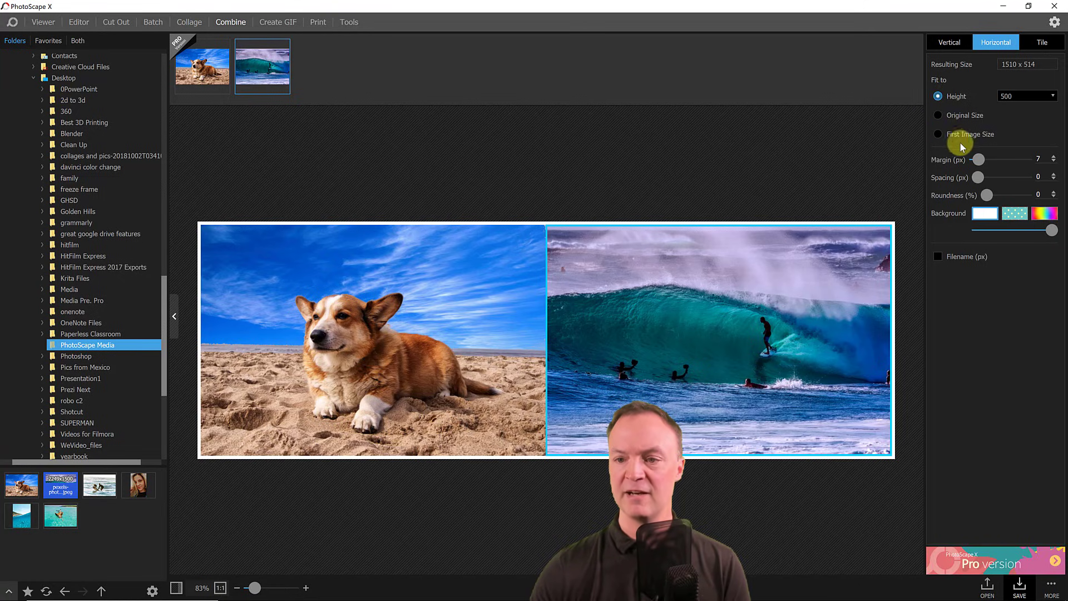
left_click(939, 134)
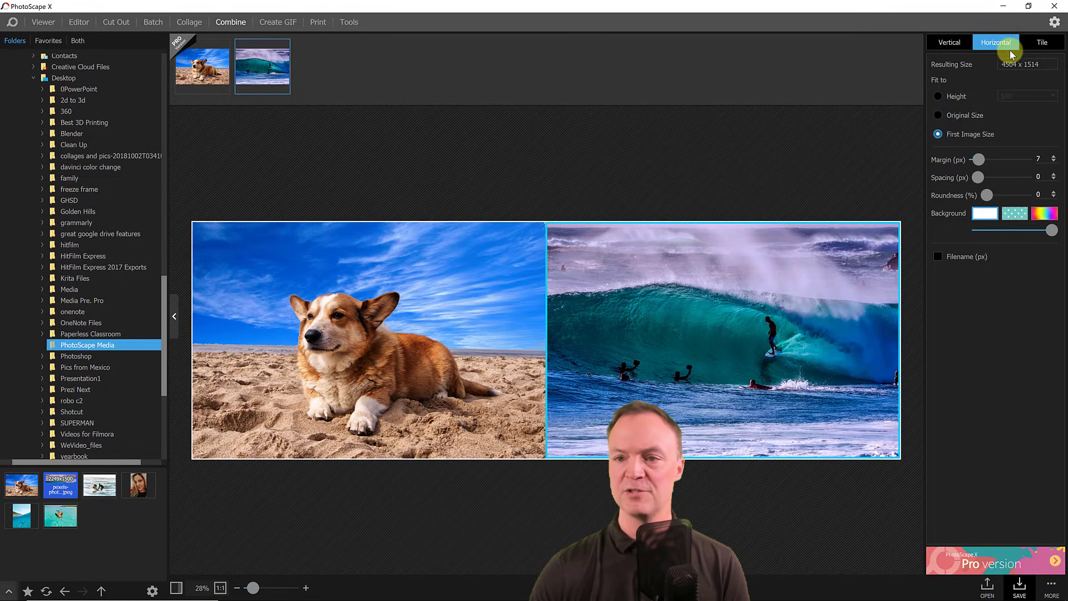
left_click(952, 42)
left_click(996, 43)
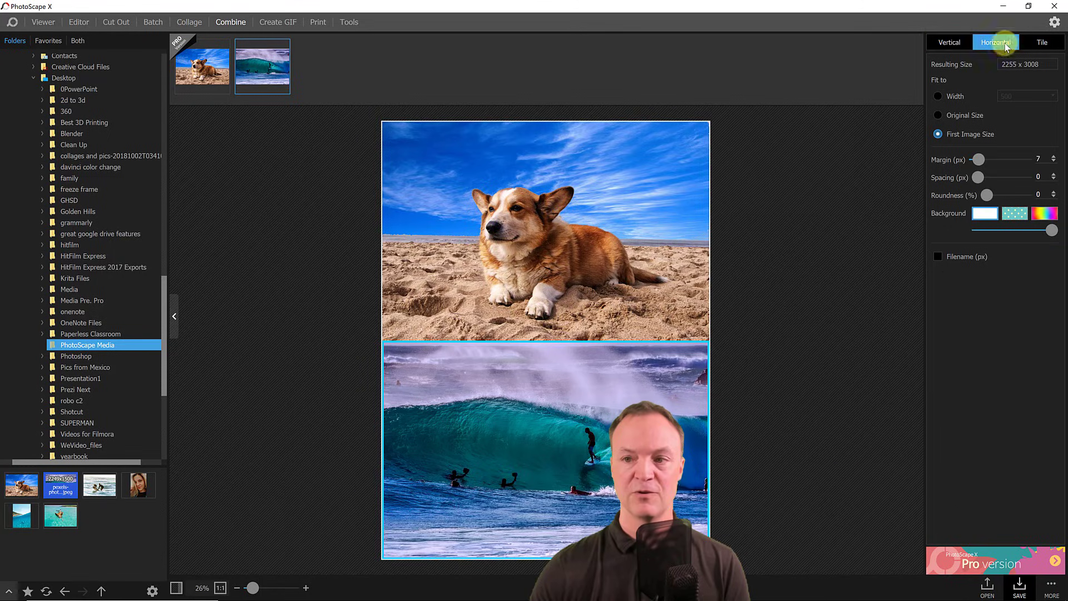
left_click(1041, 42)
left_click(1005, 45)
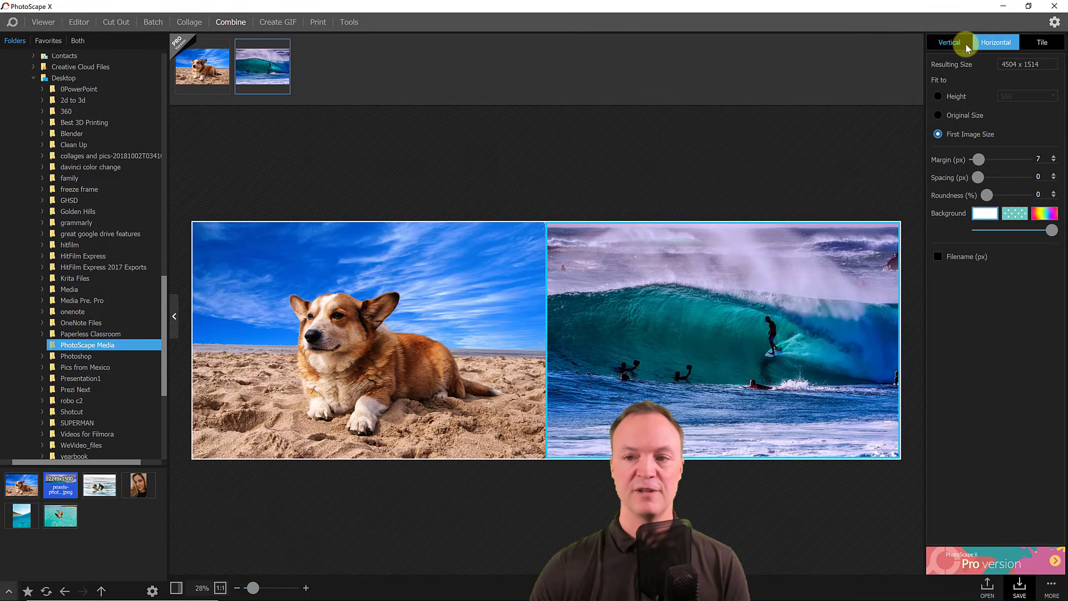
- Arrange the combined photos vertically and add the woman's portrait below the surfing-wave photo
left_click(951, 42)
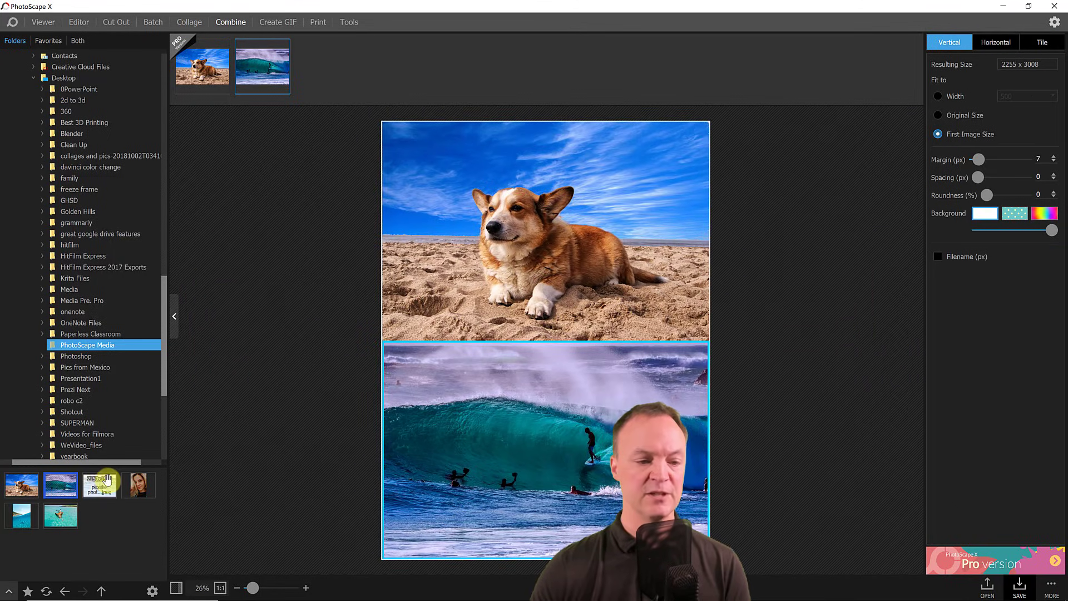
left_click_drag(139, 484, 527, 411)
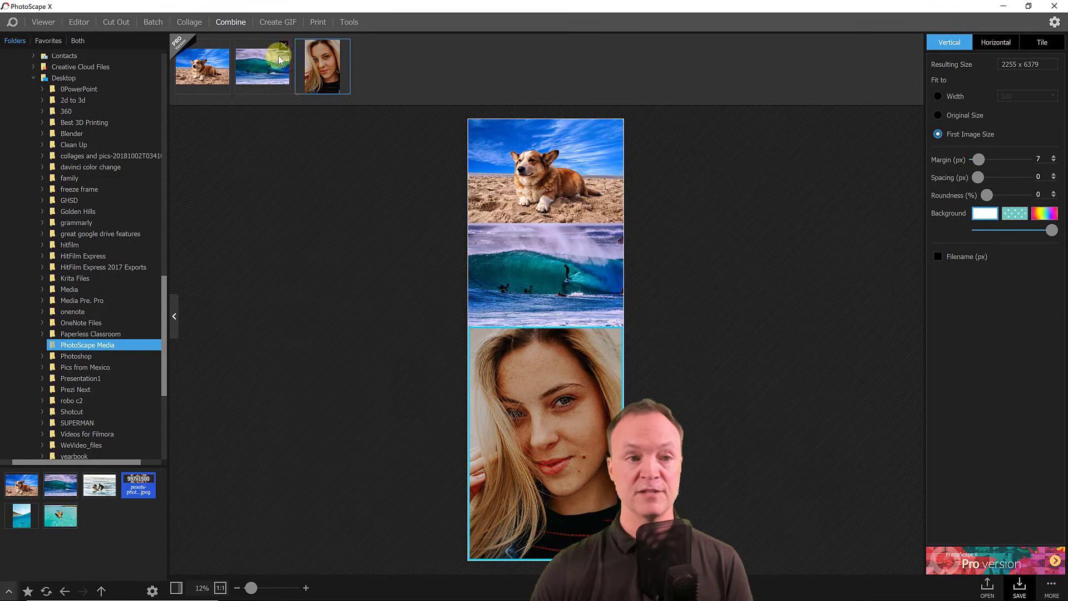
- Load all six PhotoScape Media photos into Create GIF as animation frames
left_click(273, 23)
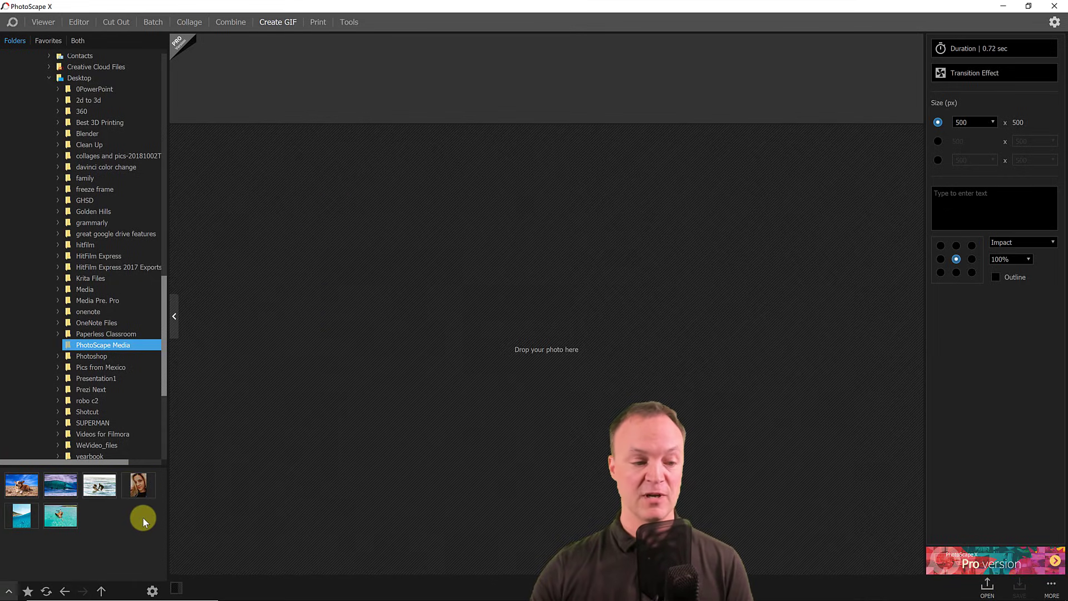
left_click_drag(143, 521, 281, 50)
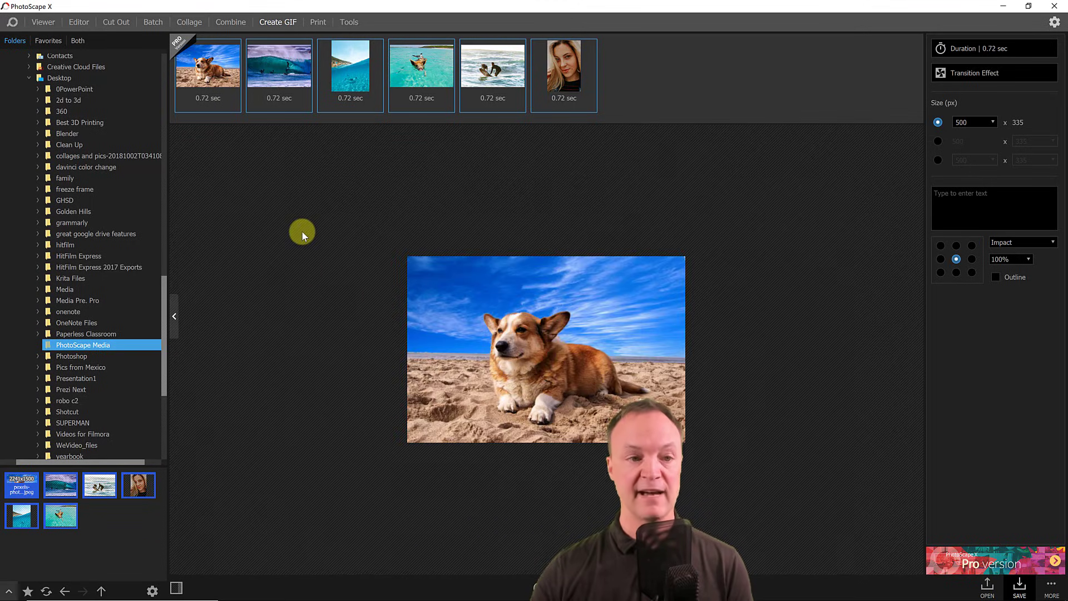
- Try a duration of 0.87 sec for the GIF's frames
left_click(994, 51)
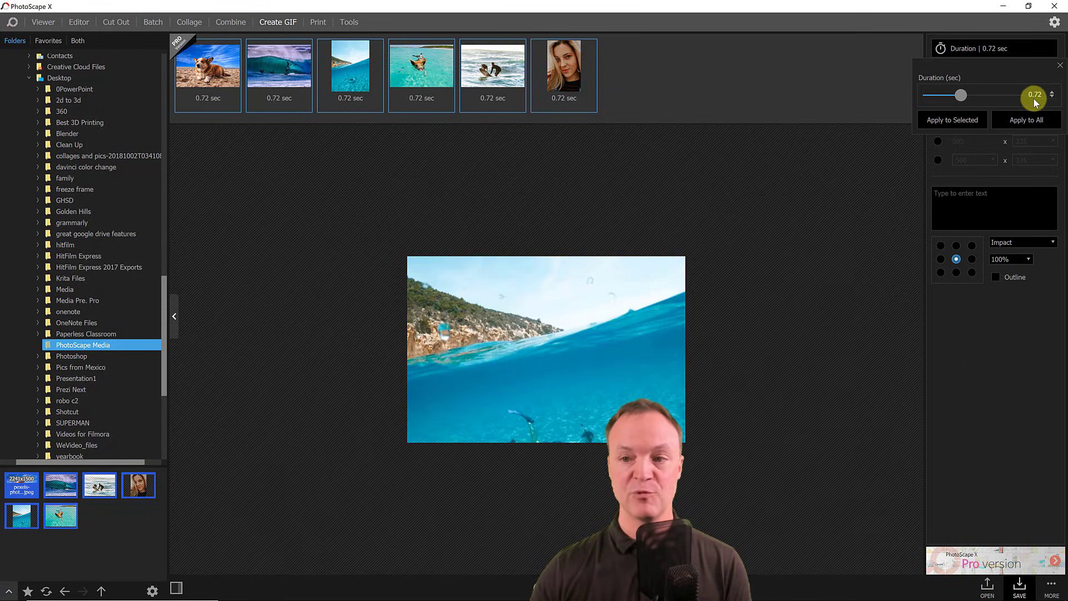
left_click_drag(953, 96, 967, 96)
left_click(939, 122)
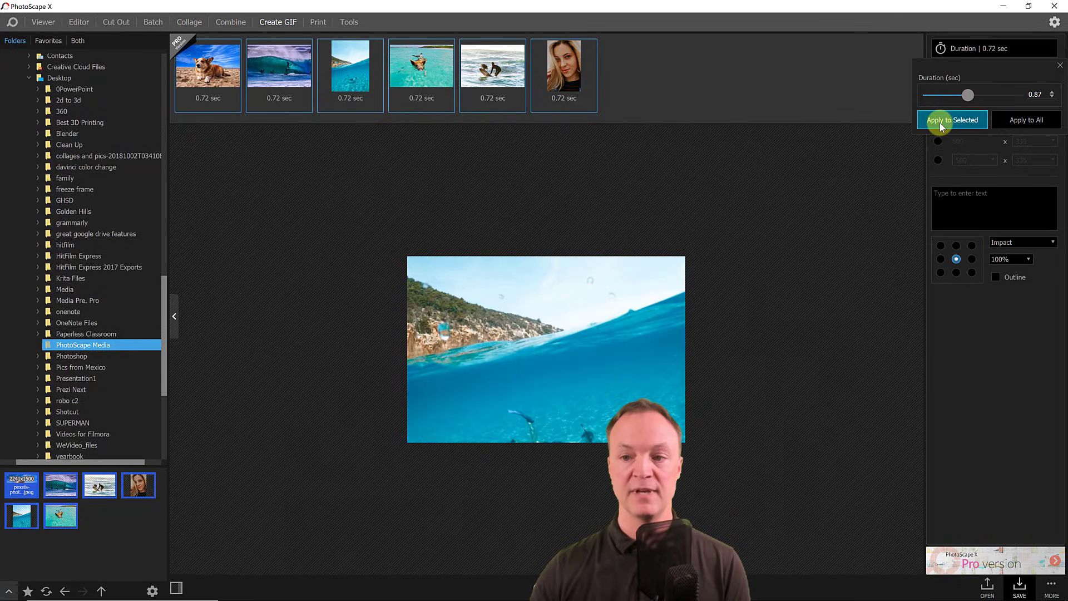
left_click(1026, 123)
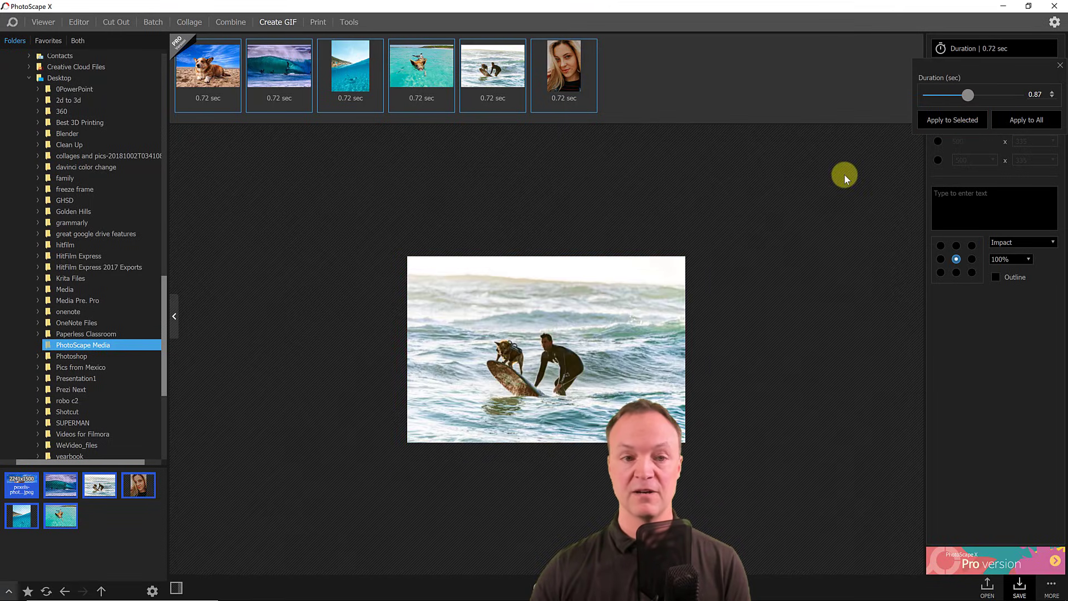
- Look through the transition effects offered for the GIF's frames without choosing one
left_click(976, 75)
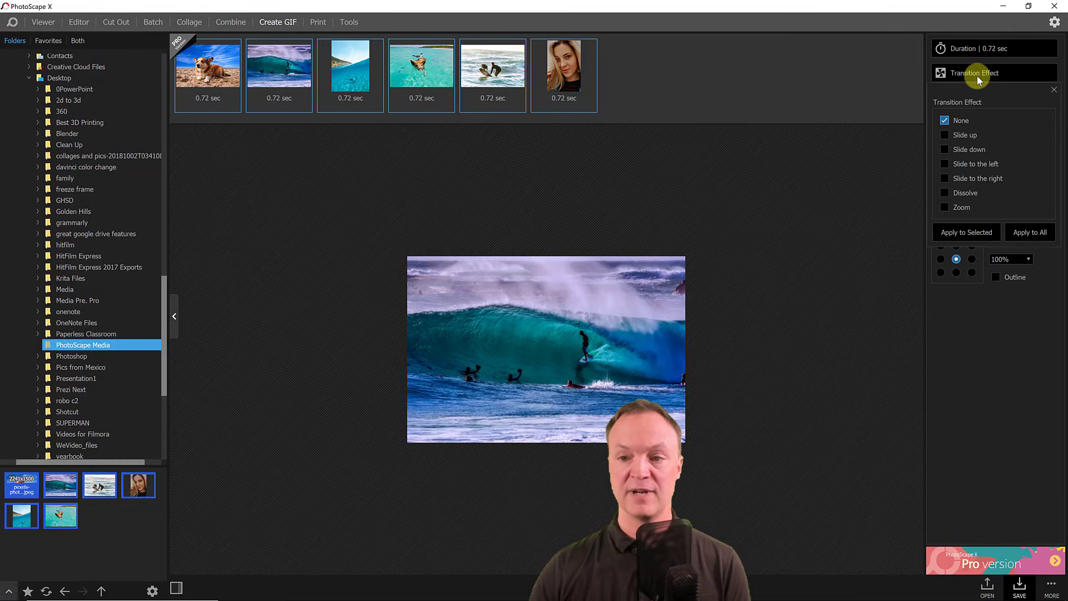
left_click(830, 198)
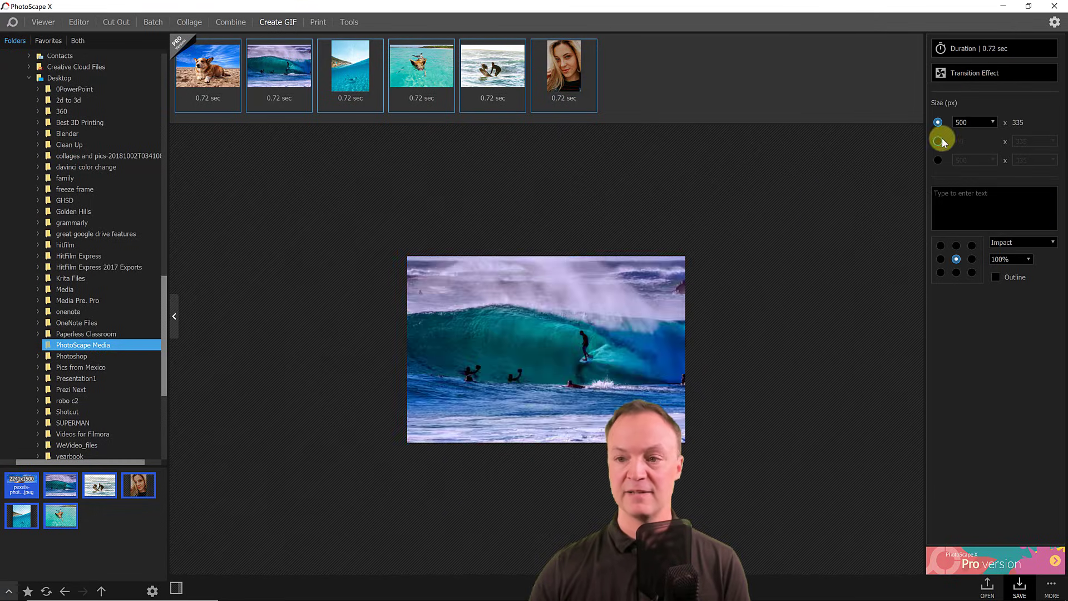
left_click(983, 73)
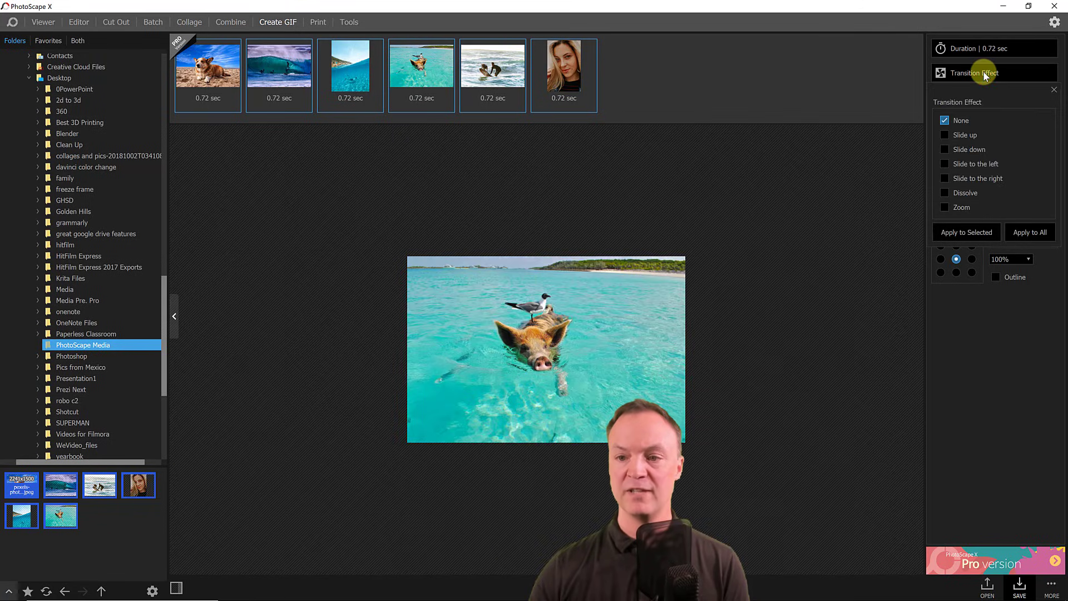
left_click(906, 157)
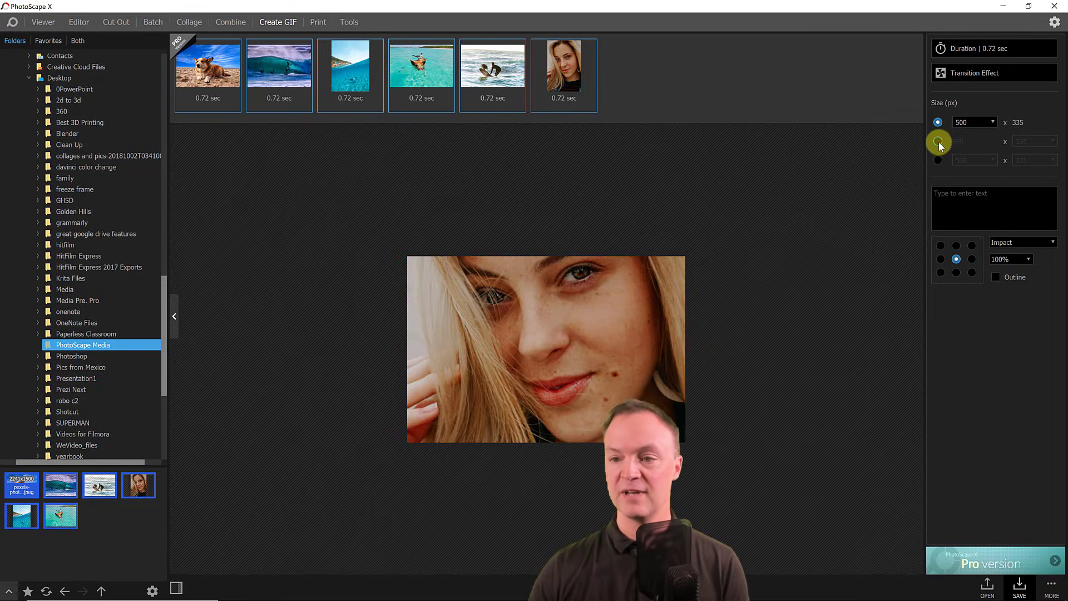
- Overlay the text "Hi" on the GIF, anchored at the bottom left of the image, outlined and sized at 200%
left_click(981, 193)
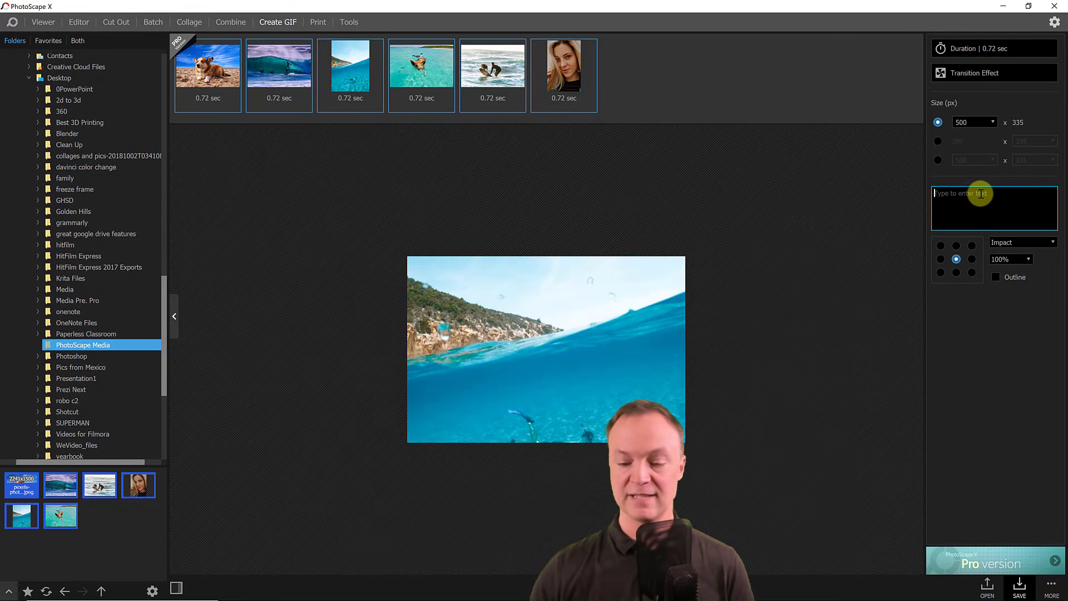
type("Hi")
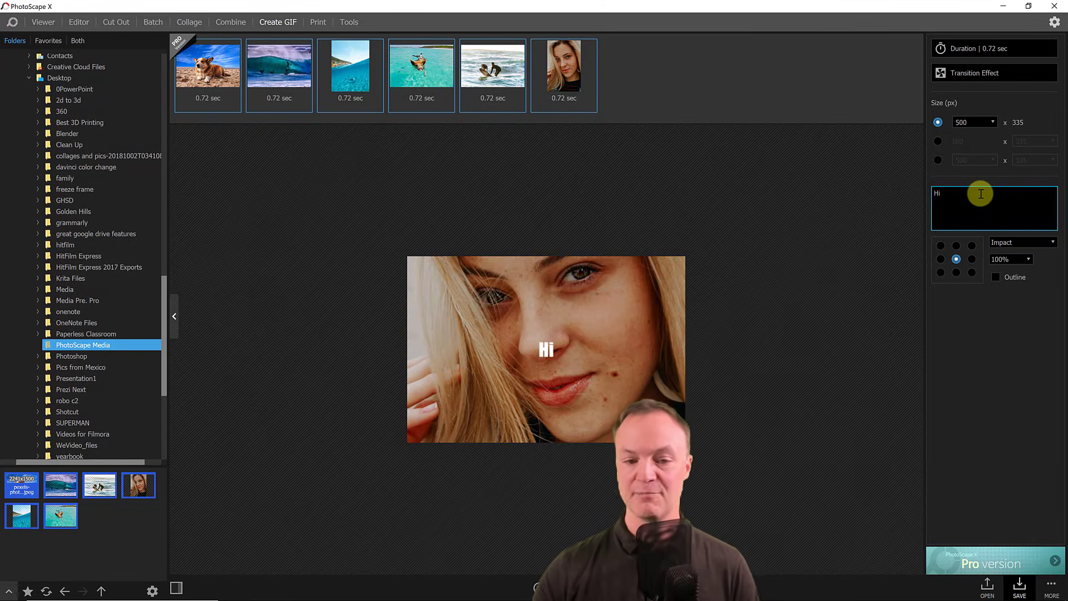
left_click(939, 273)
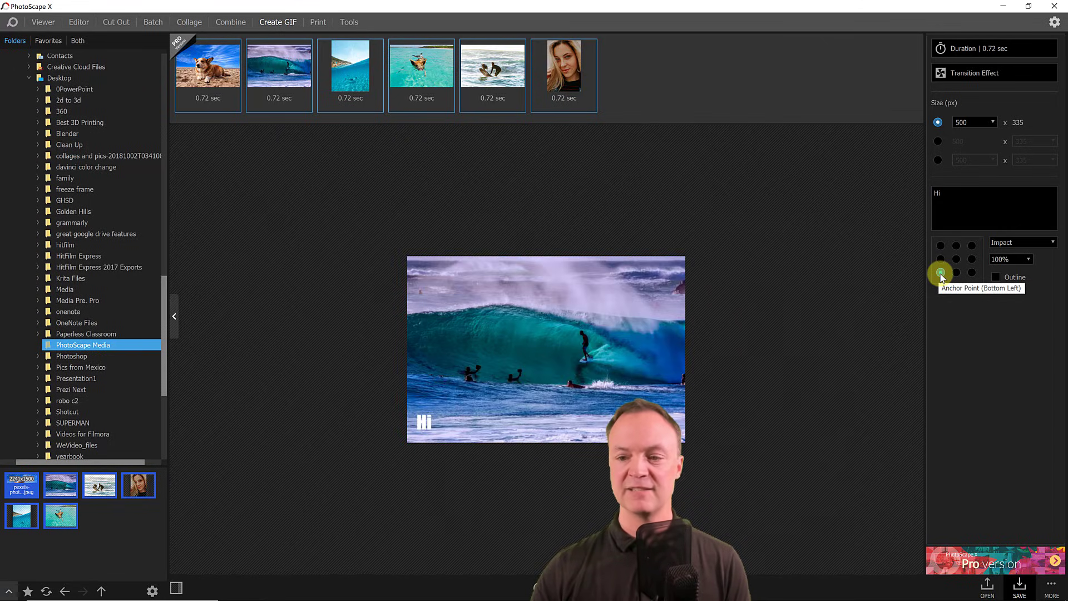
left_click(995, 276)
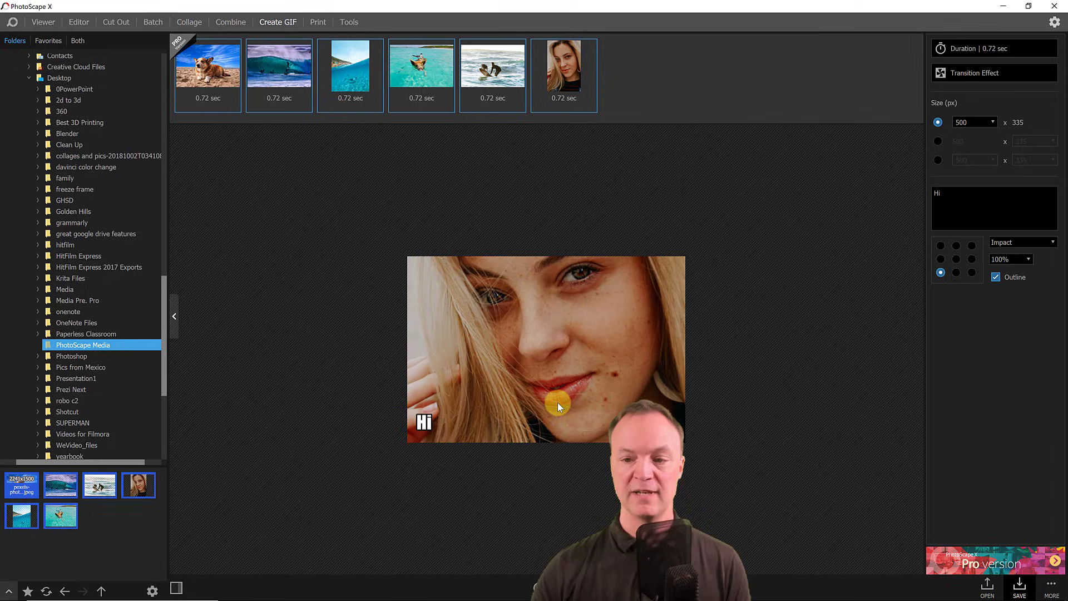
left_click(1016, 259)
left_click(1011, 296)
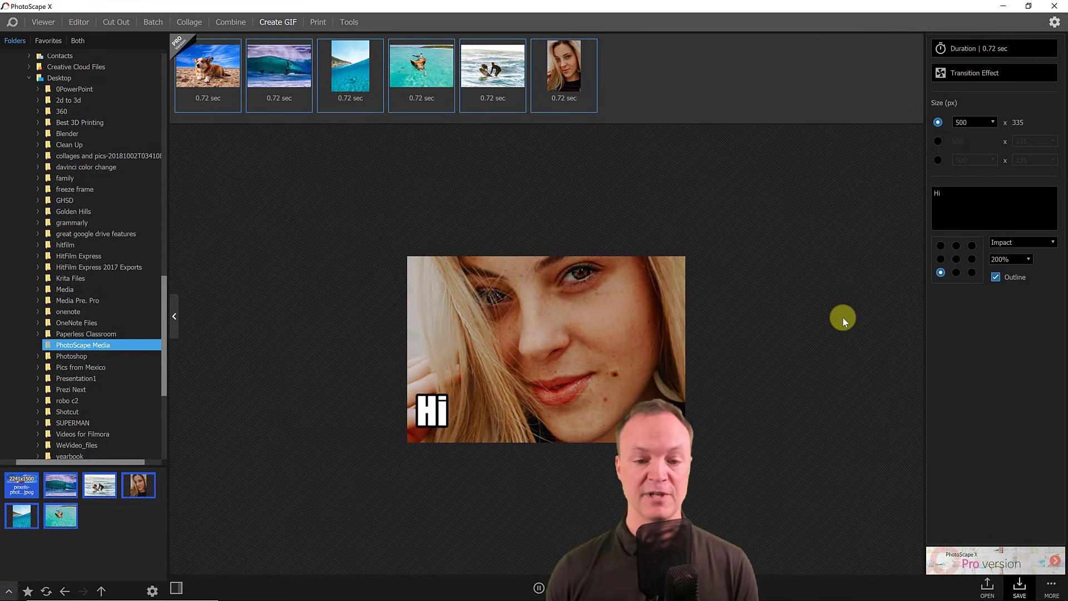
- Examine the looping choices and file-saving options for the GIF, leaving without saving it
left_click(1025, 590)
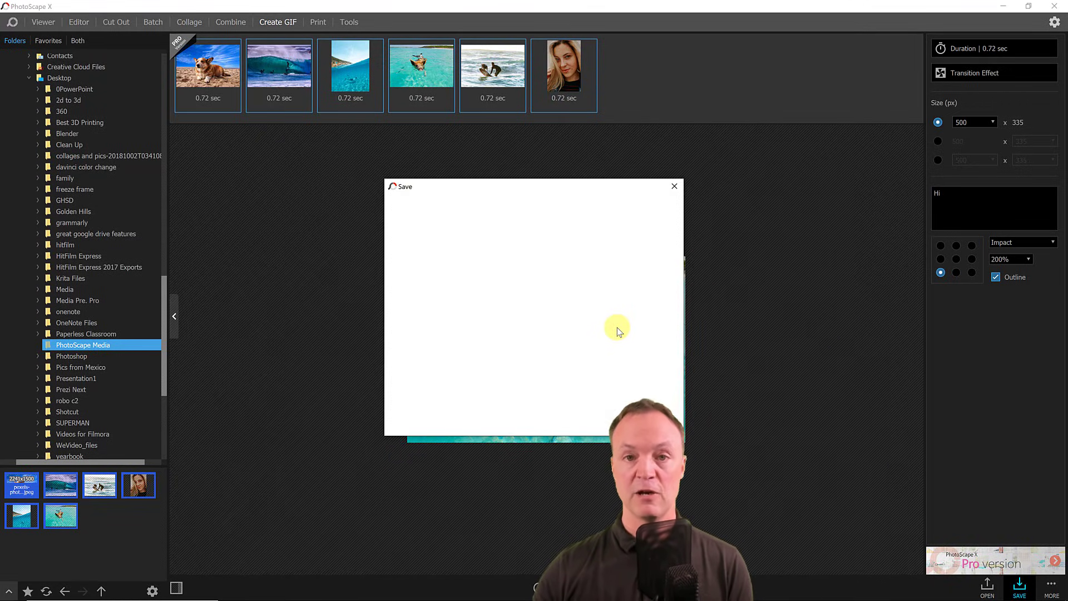
left_click(452, 423)
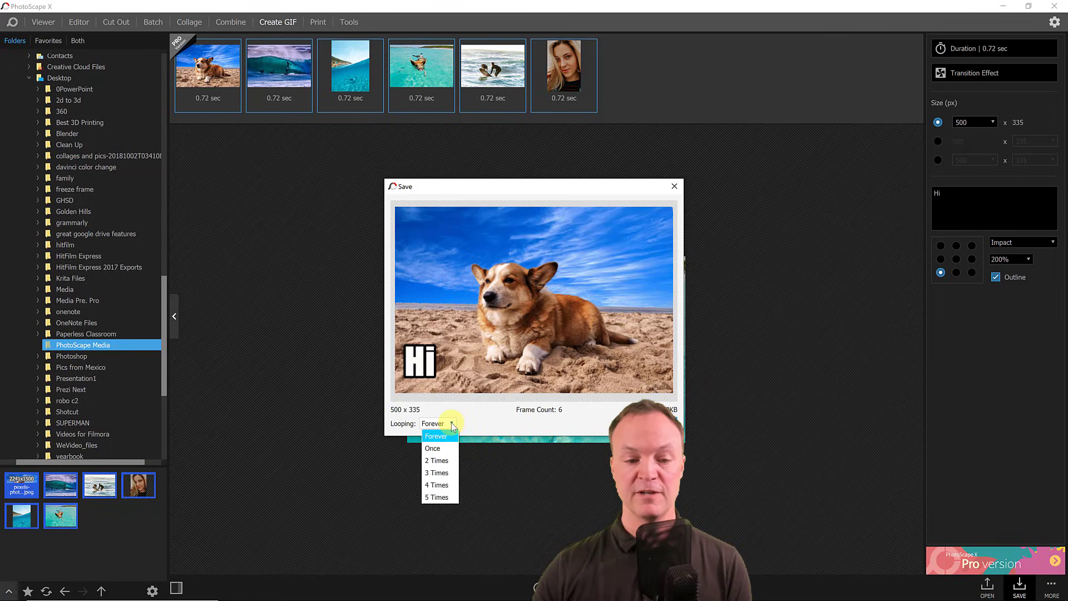
left_click(501, 423)
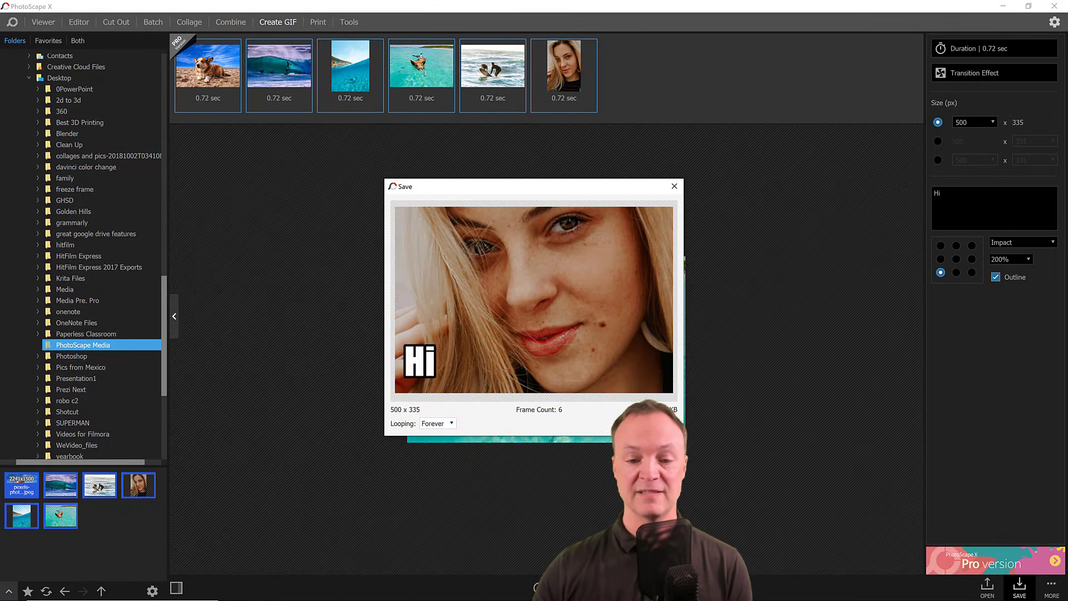
left_click(654, 424)
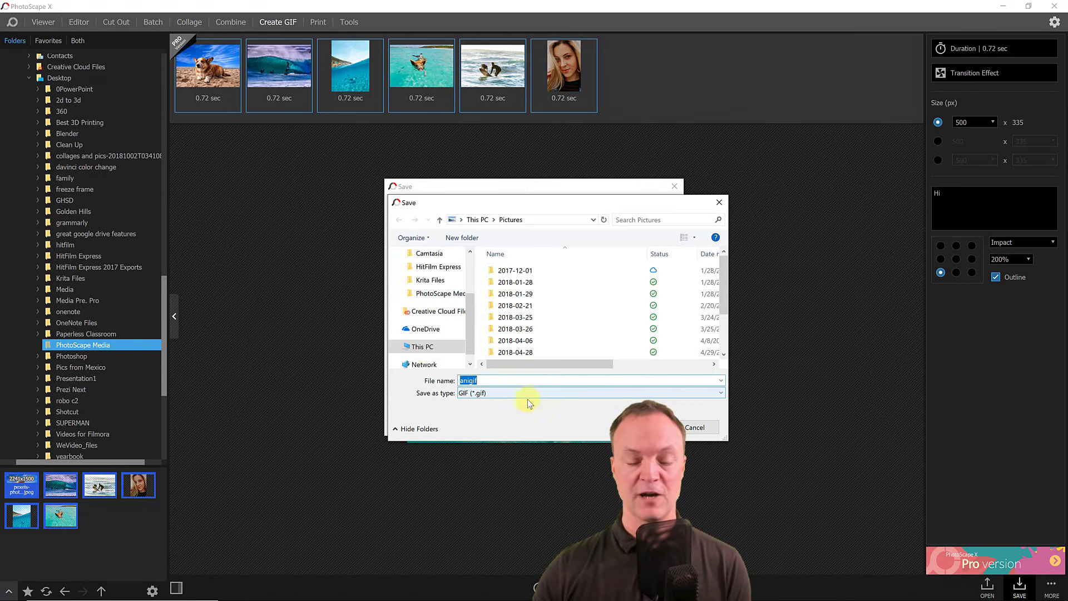
left_click(697, 426)
left_click(672, 185)
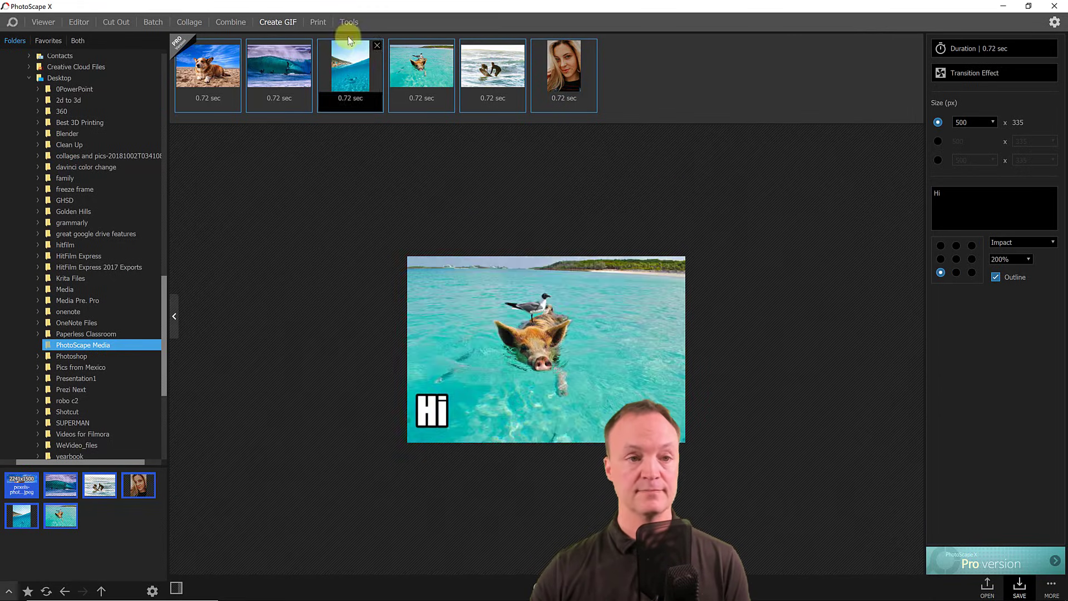
- Load all six PhotoScape Media photos onto the print page and clear their selection
left_click(318, 22)
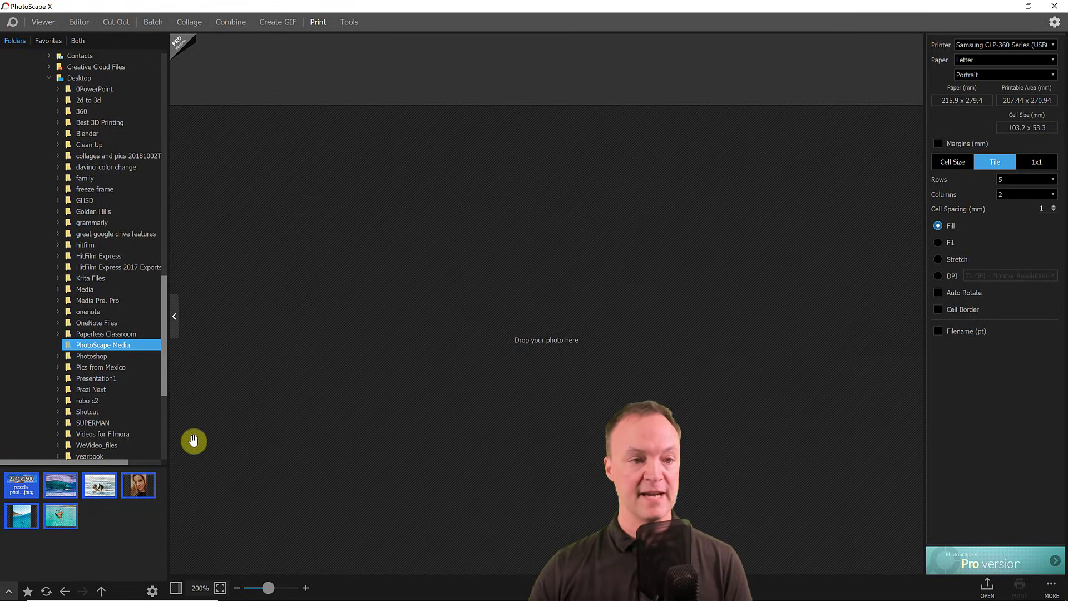
left_click_drag(22, 485, 547, 275)
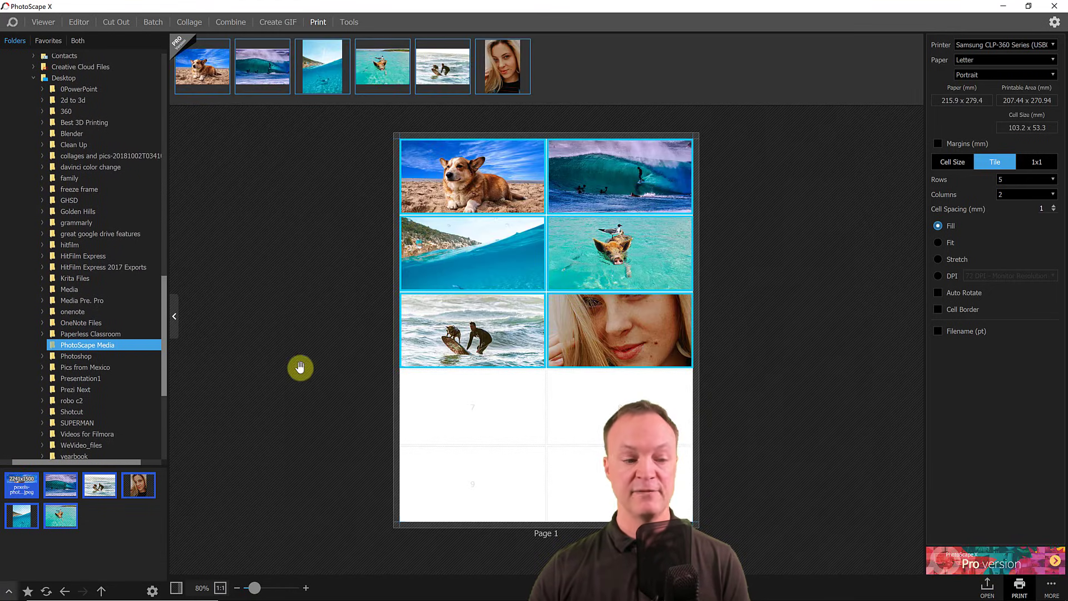
left_click(236, 296)
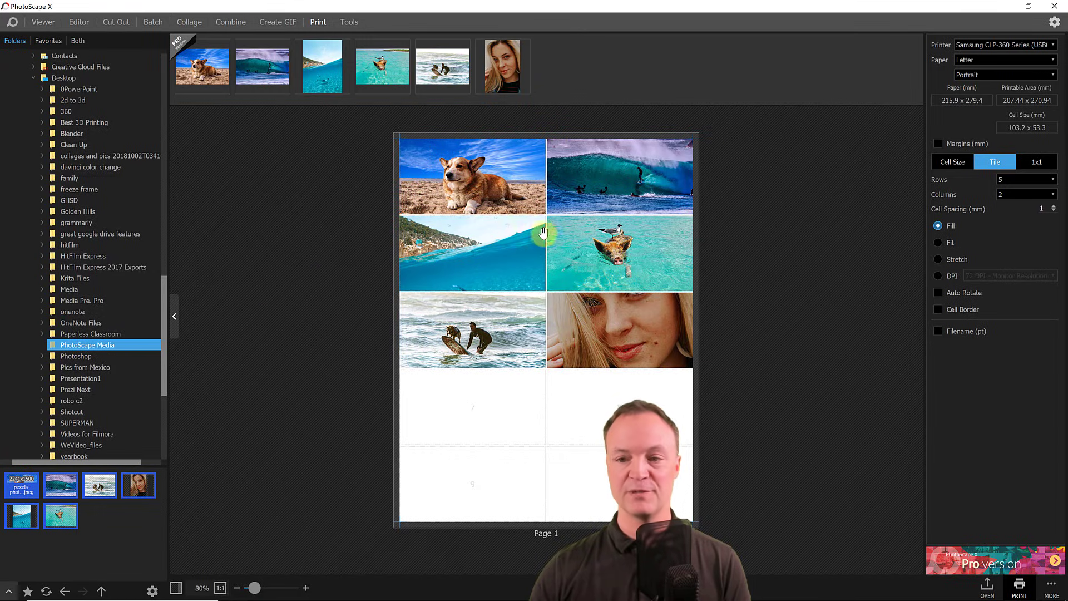
- Lay out the print page by cell size with 3 x 4 cm cells and fit the photos inside them
left_click(958, 162)
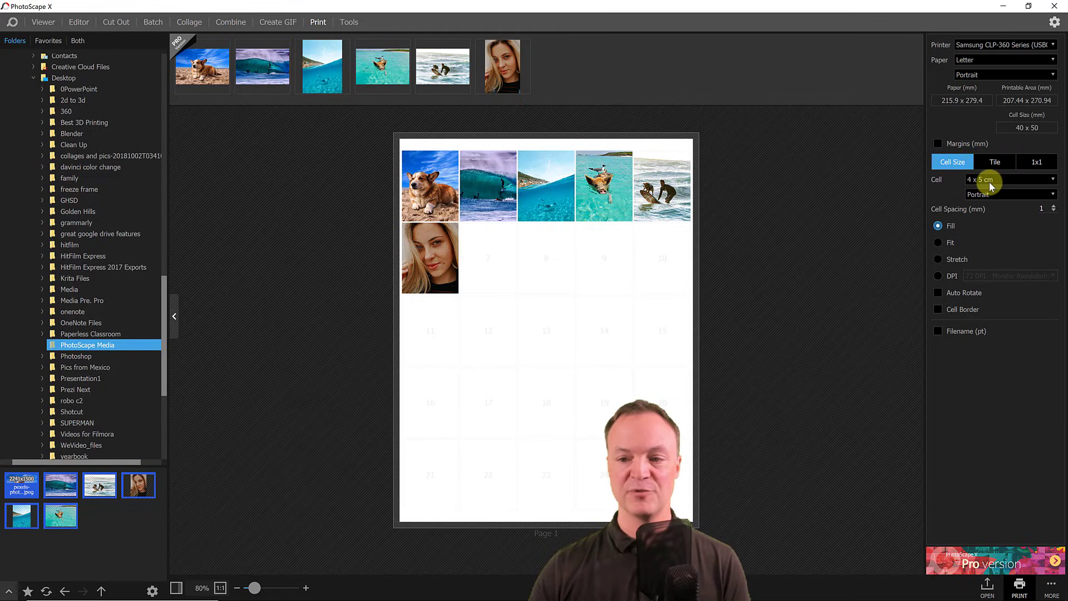
left_click(989, 182)
left_click(985, 223)
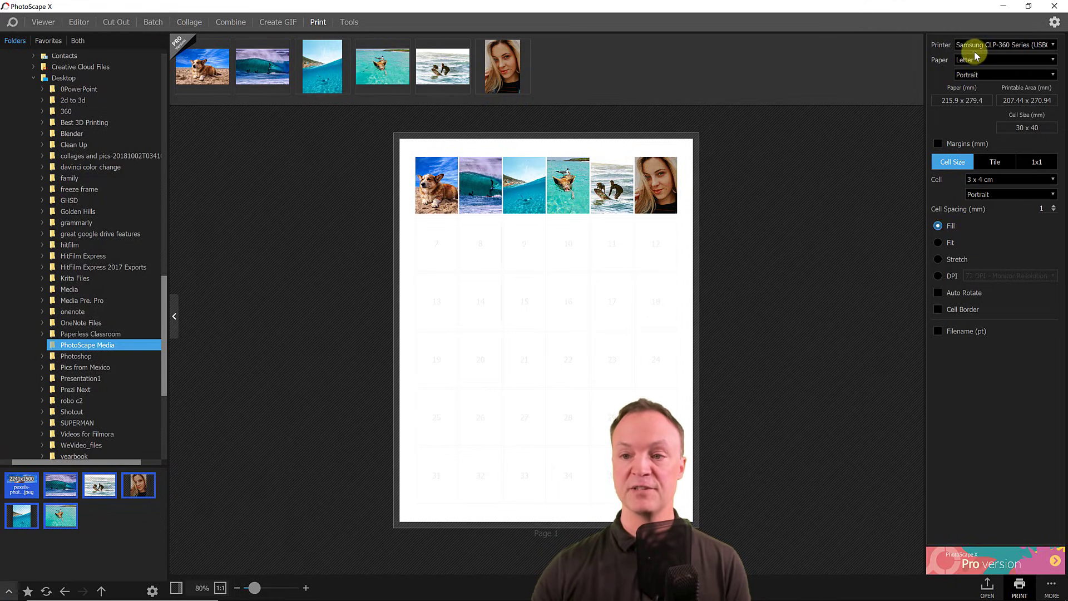
left_click(938, 243)
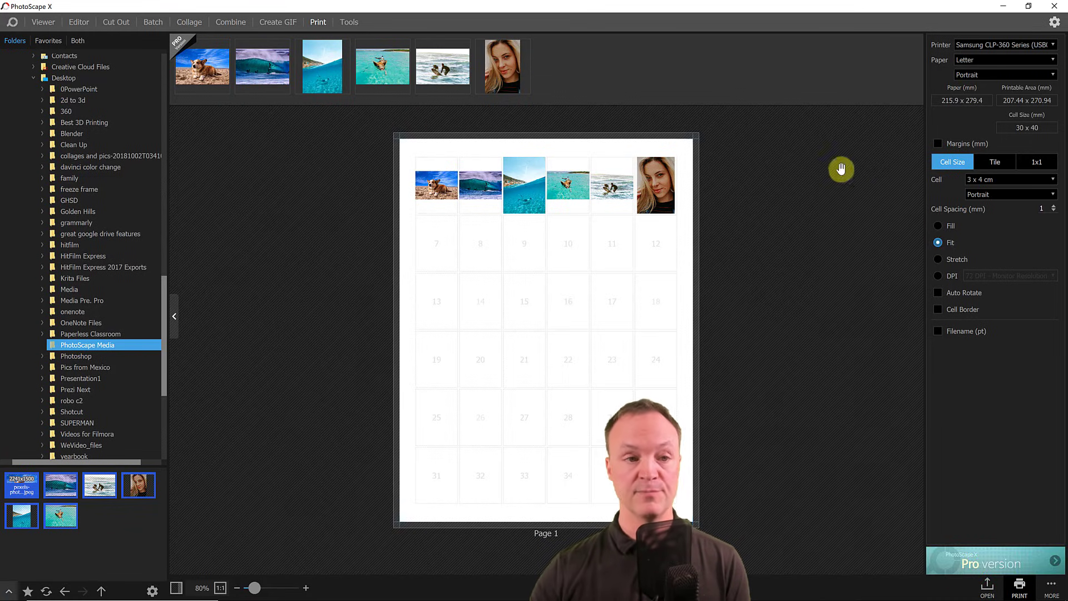
left_click(348, 23)
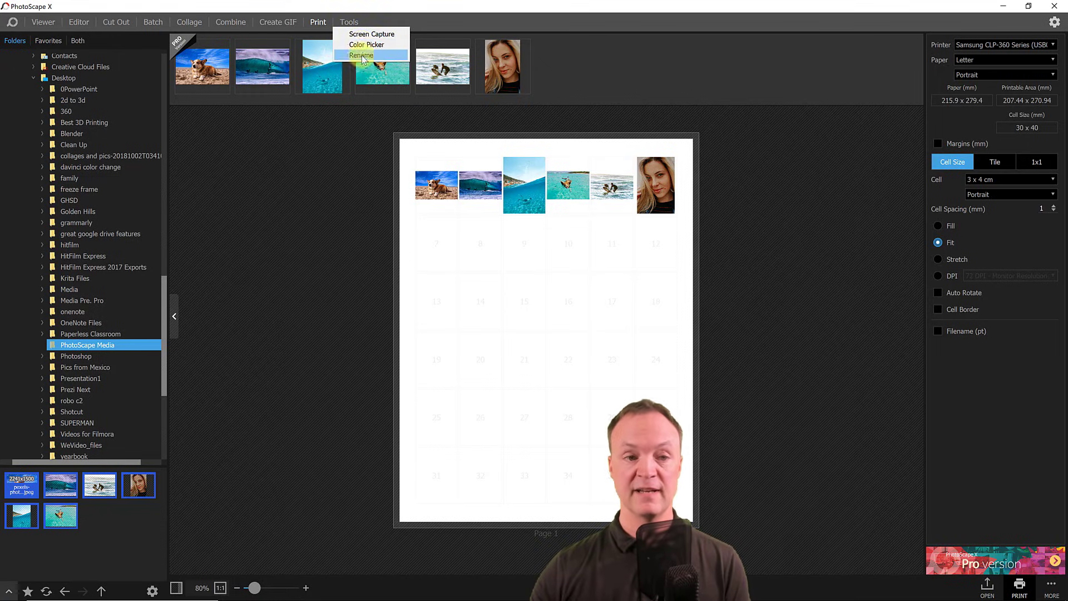
left_click(282, 222)
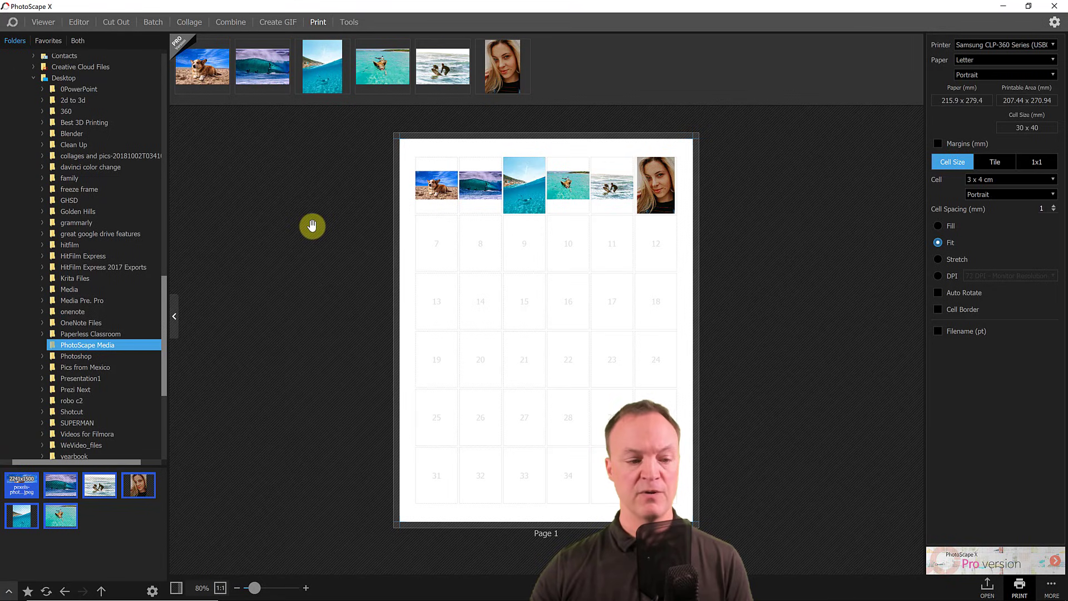
- Create a blank 800 x 800 px image with a white background in the Editor and insert a text object
left_click(76, 25)
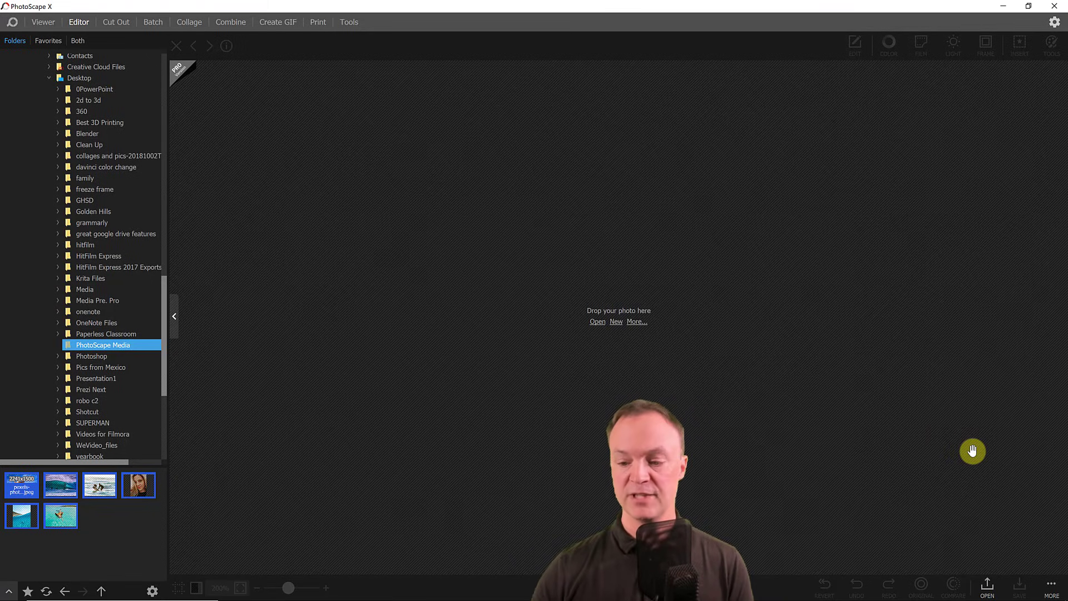
left_click(1050, 586)
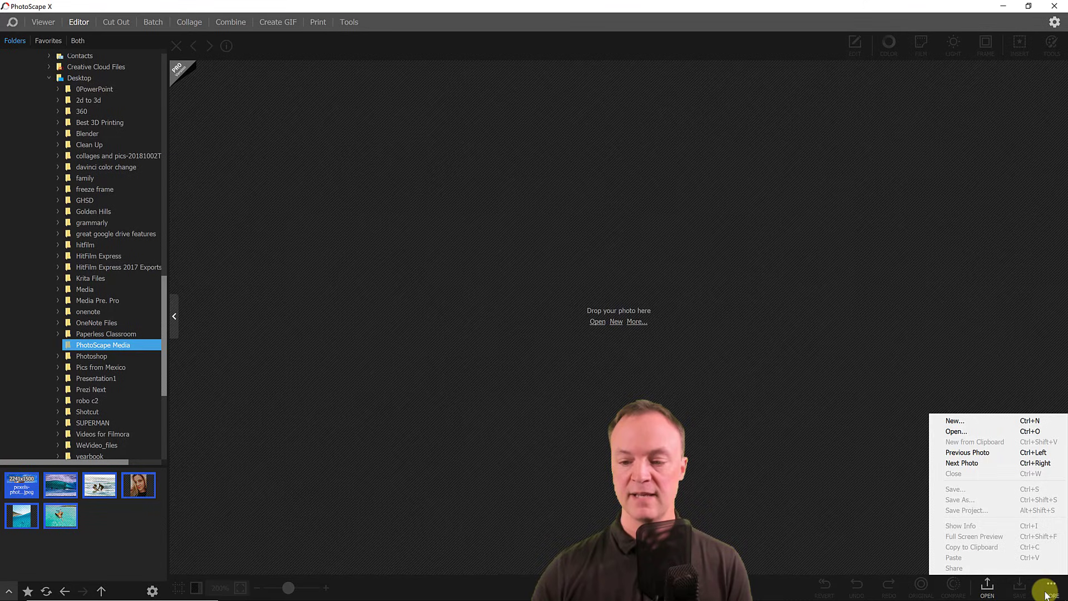
left_click(954, 421)
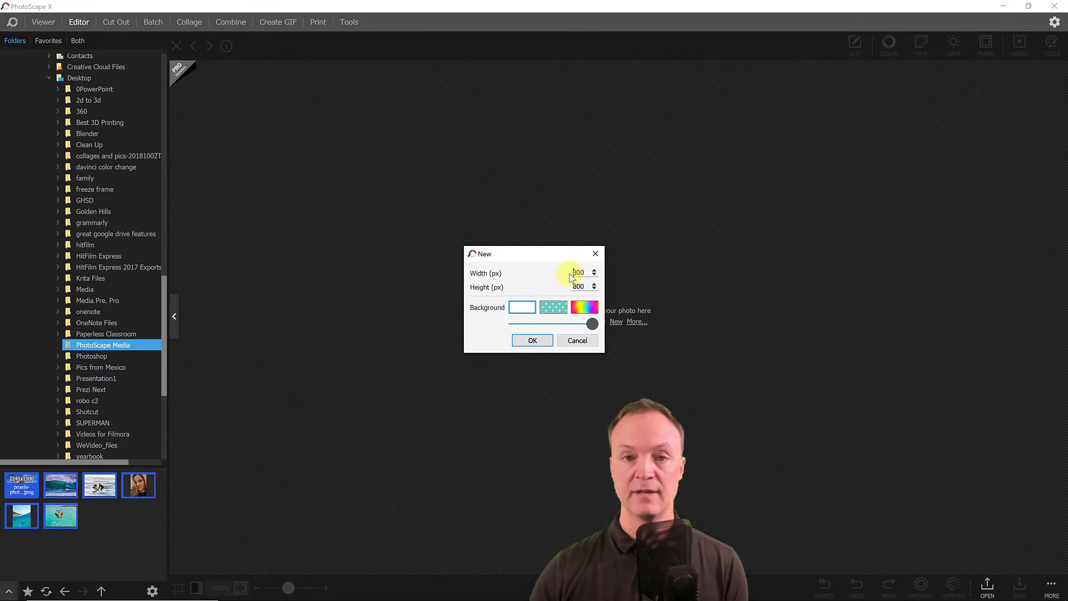
left_click(532, 340)
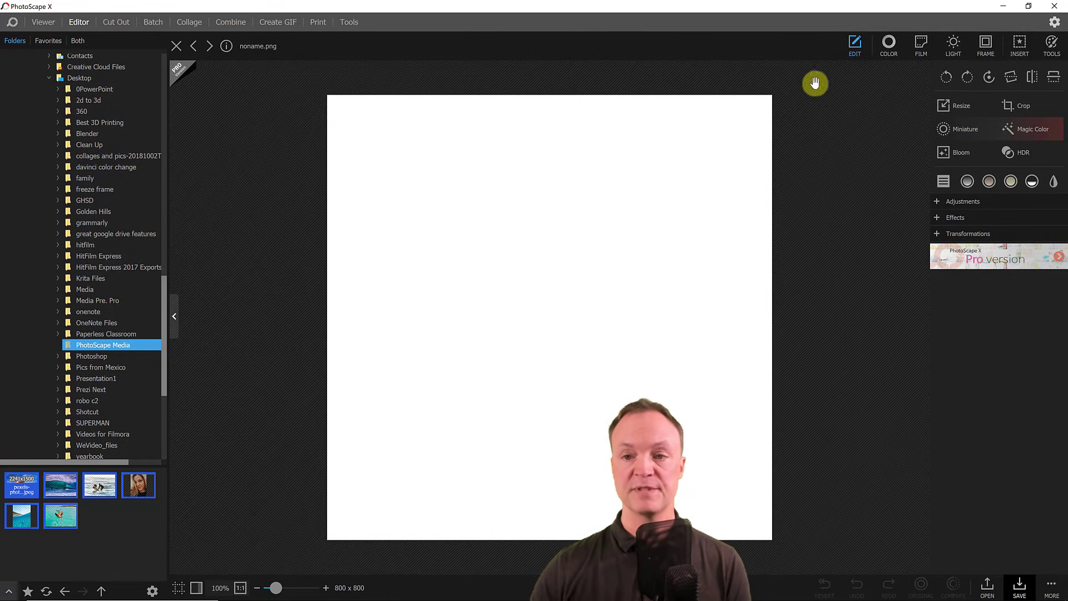
left_click(1023, 43)
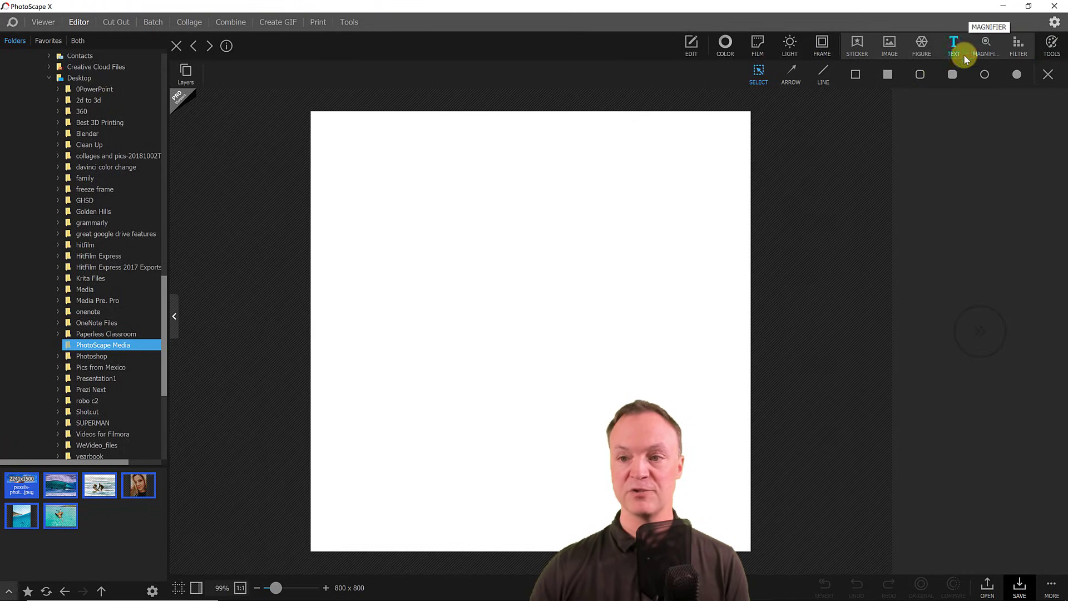
left_click(952, 45)
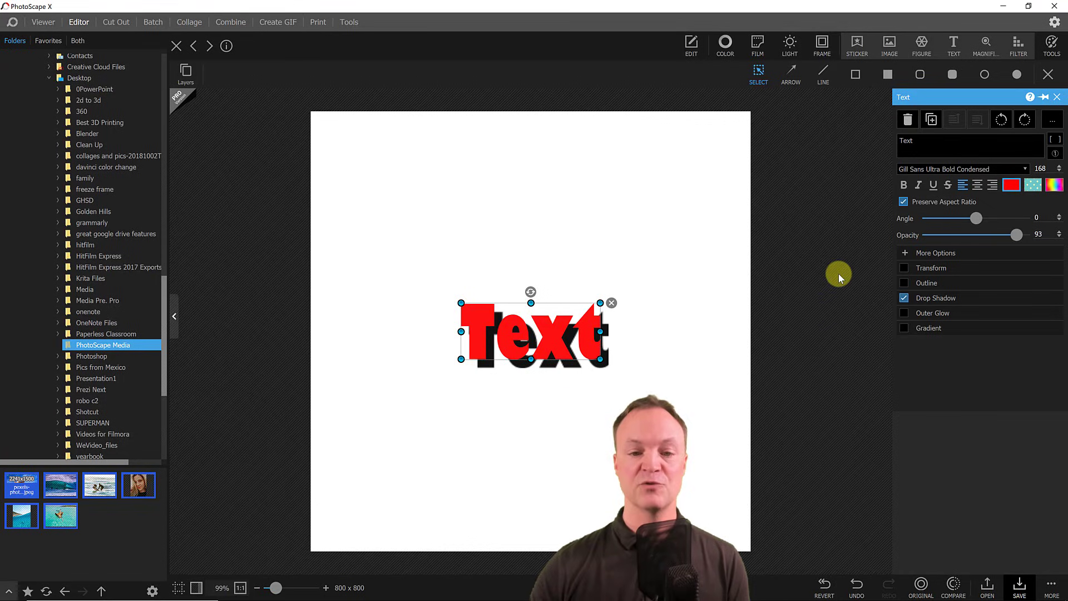